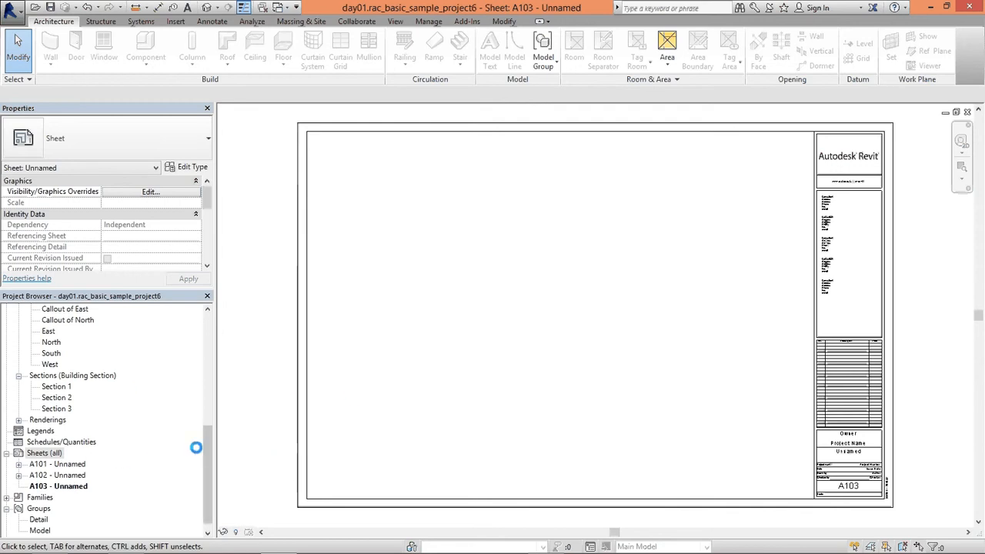
- Open sheet A101 and examine the elevations, sections, plans and isometric views placed on it
double_click(57, 464)
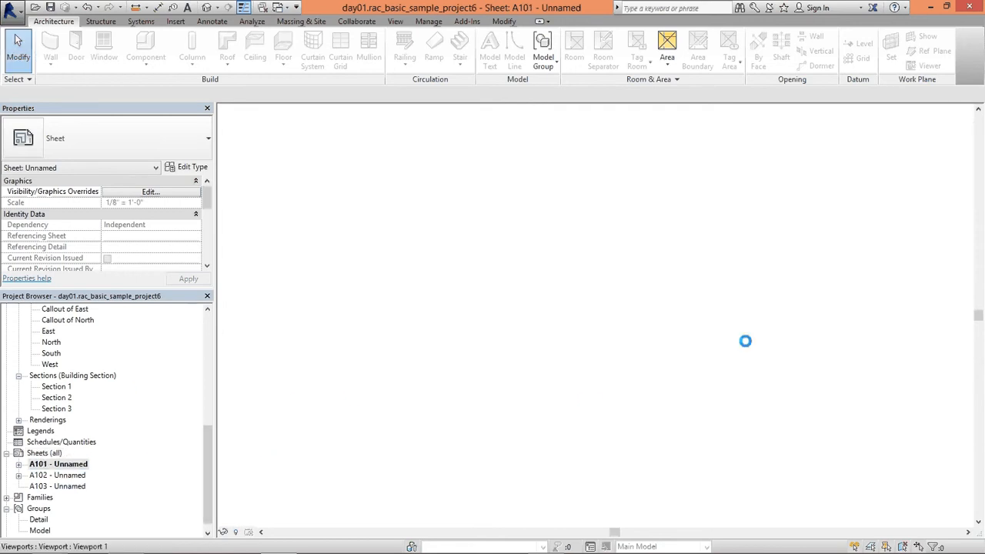
scroll(775, 157, up, 5)
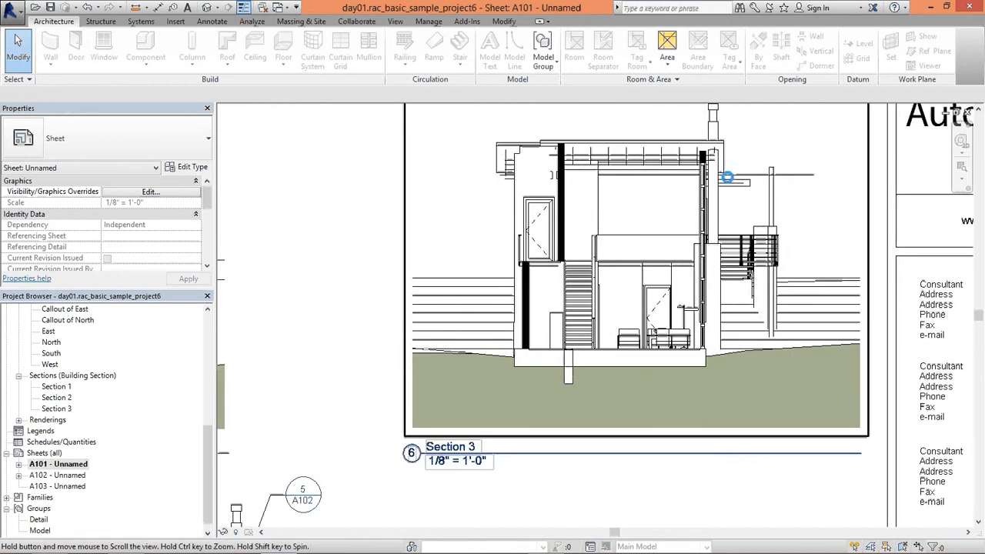
scroll(649, 362, down, 4)
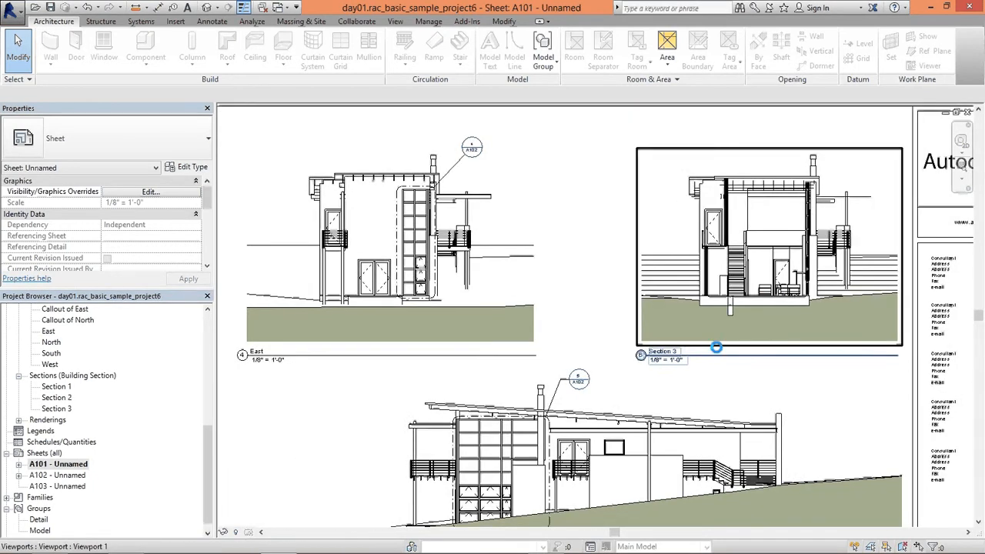
scroll(572, 413, down, 3)
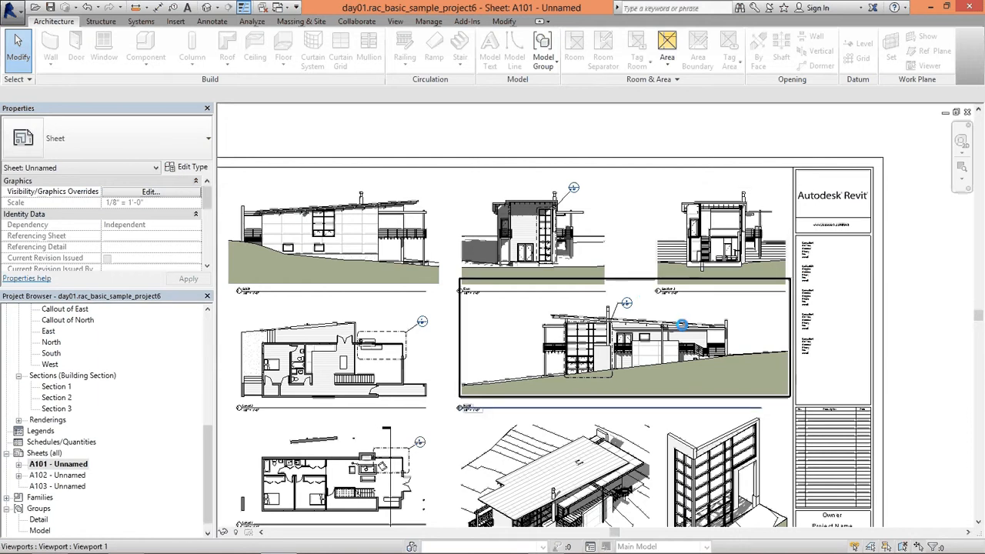
middle_drag(642, 393, 656, 315)
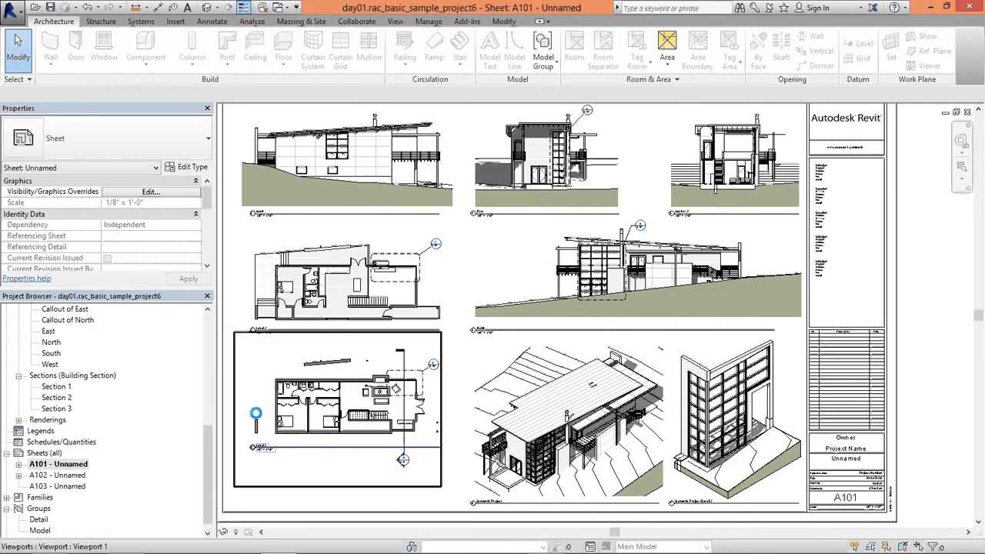
- In the Section 3 view, create a callout around the full-height curtain wall, from above the roof to the foundation
double_click(69, 408)
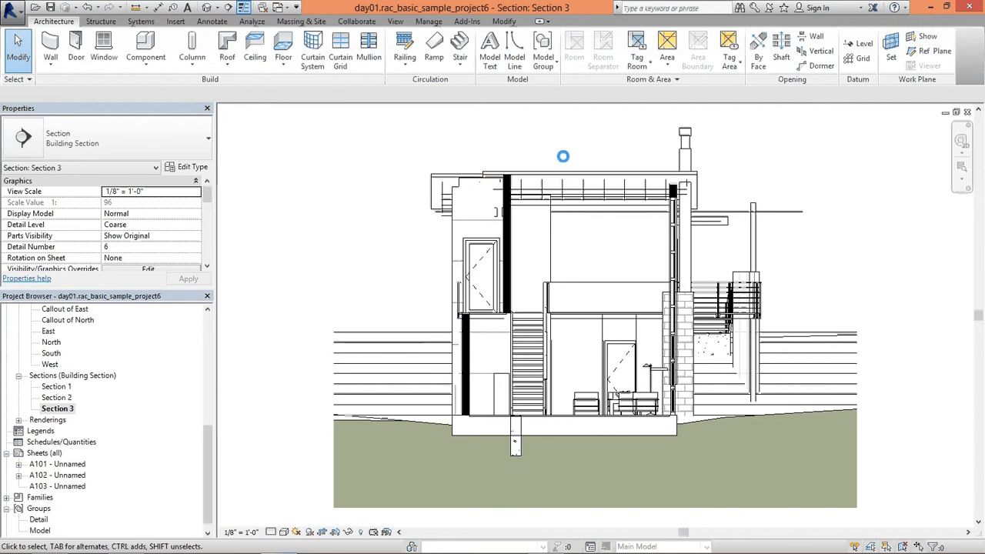
click(395, 22)
click(424, 48)
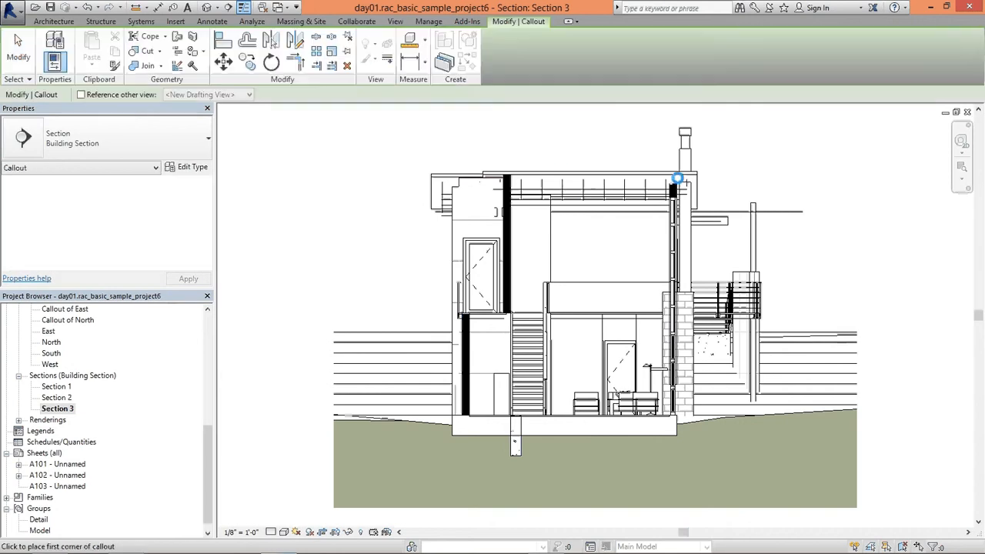
click(660, 158)
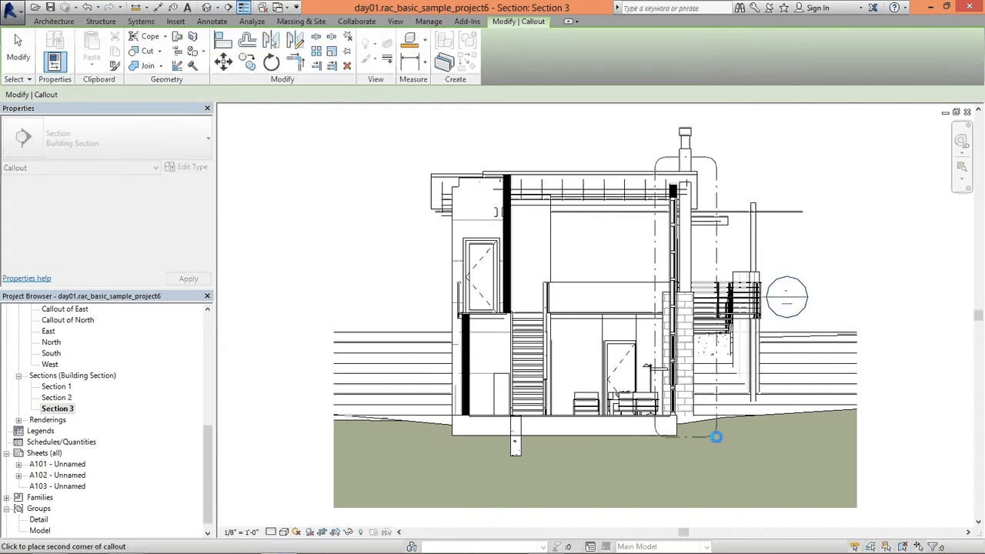
click(716, 432)
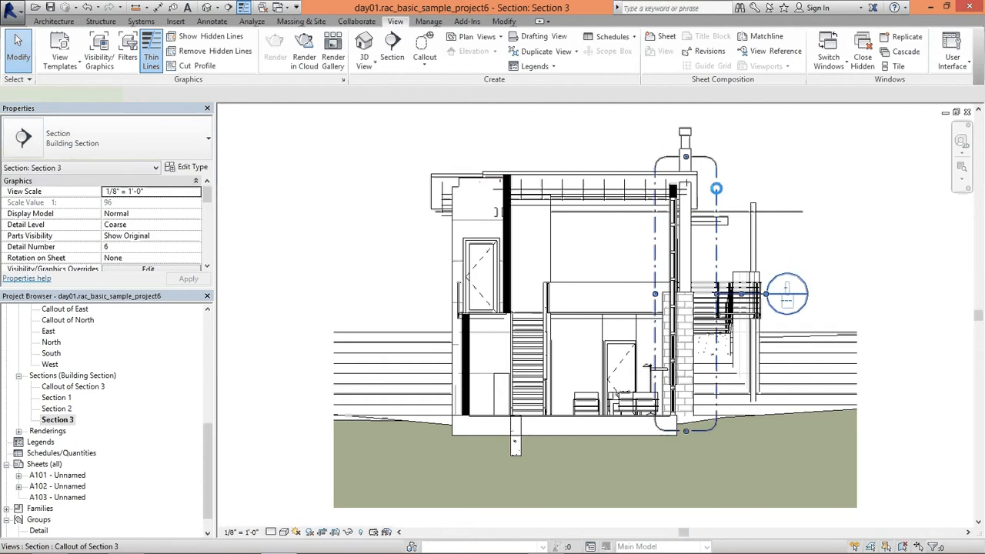
- Move the new callout's head up beside the chimney, clear of the building section
click(770, 298)
drag(770, 298, 745, 126)
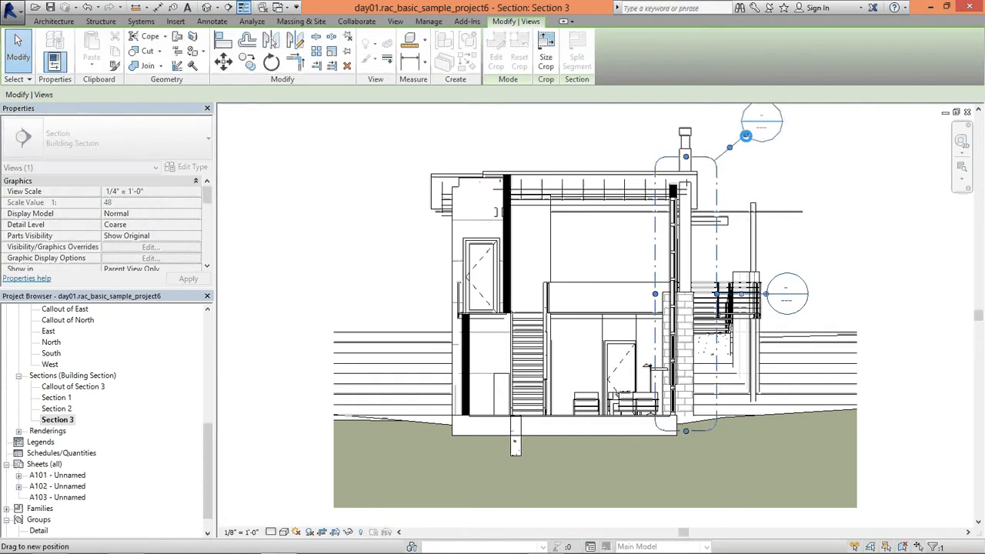
click(820, 188)
scroll(727, 323, down, 1)
middle_drag(716, 335, 656, 331)
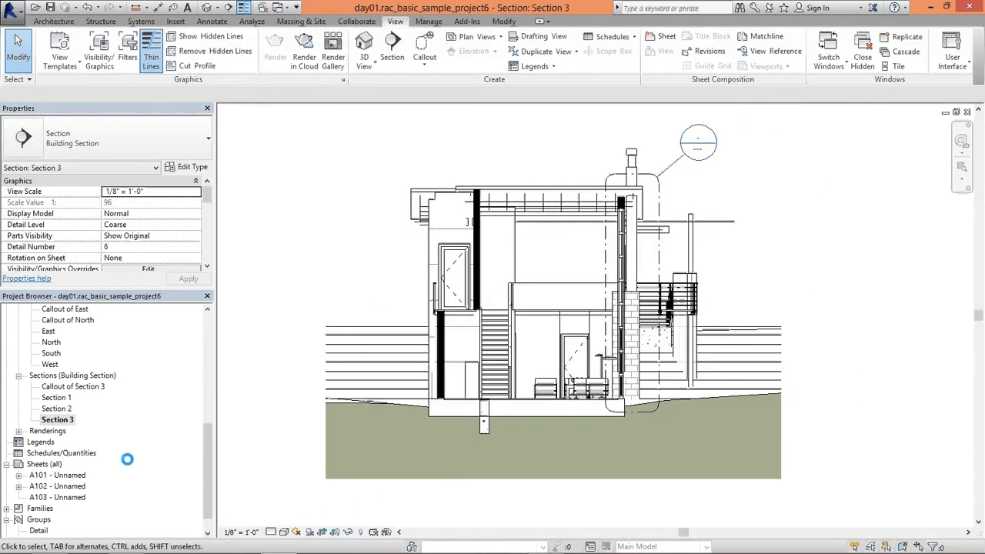
- Rename the view Callout of Section 3 as Curtain Wall Section 3
click(73, 386)
right_click(73, 386)
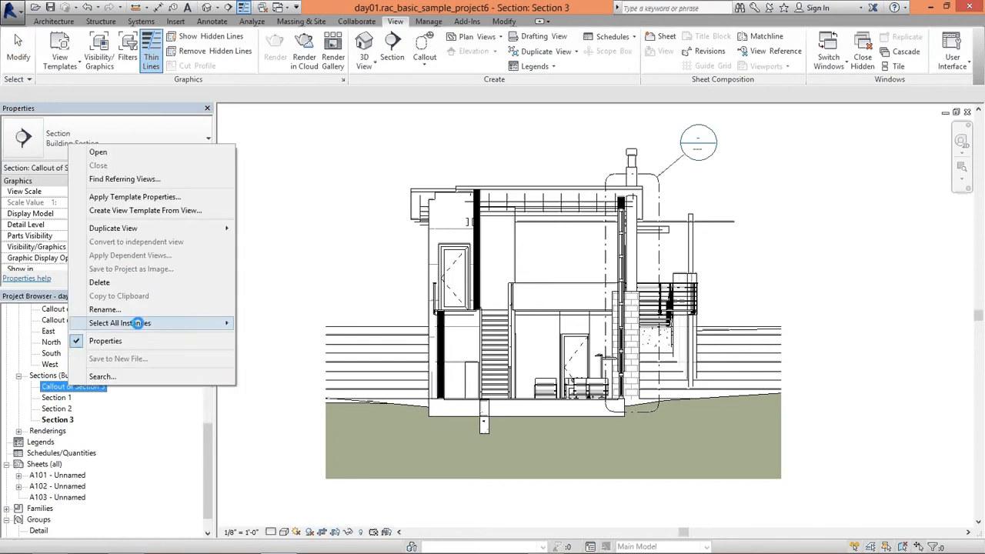
click(223, 308)
click(265, 257)
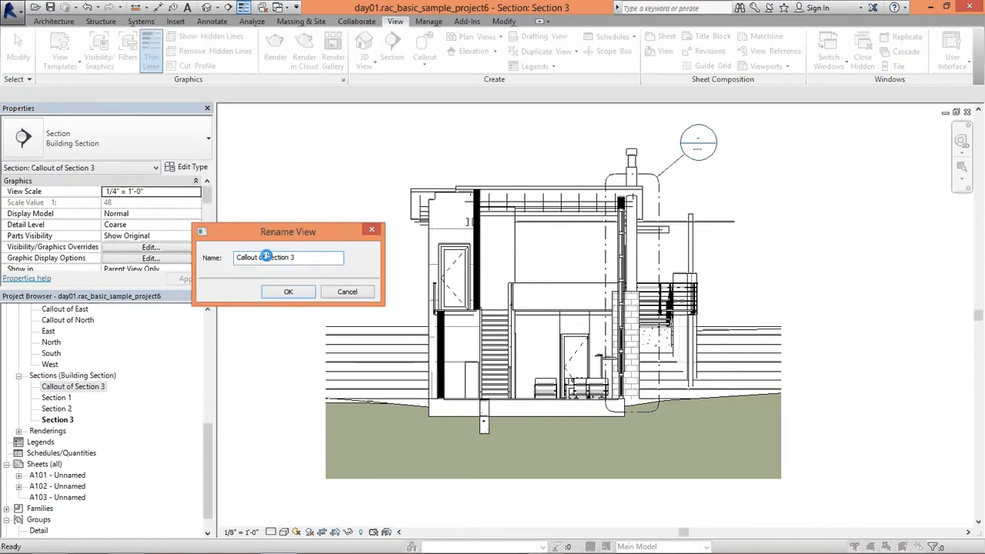
key(BackSpace)
key(BackSpace)
key(BackSpace)
key(BackSpace)
key(BackSpace)
key(BackSpace)
key(BackSpace)
key(BackSpace)
key(BackSpace)
key(BackSpace)
key(BackSpace)
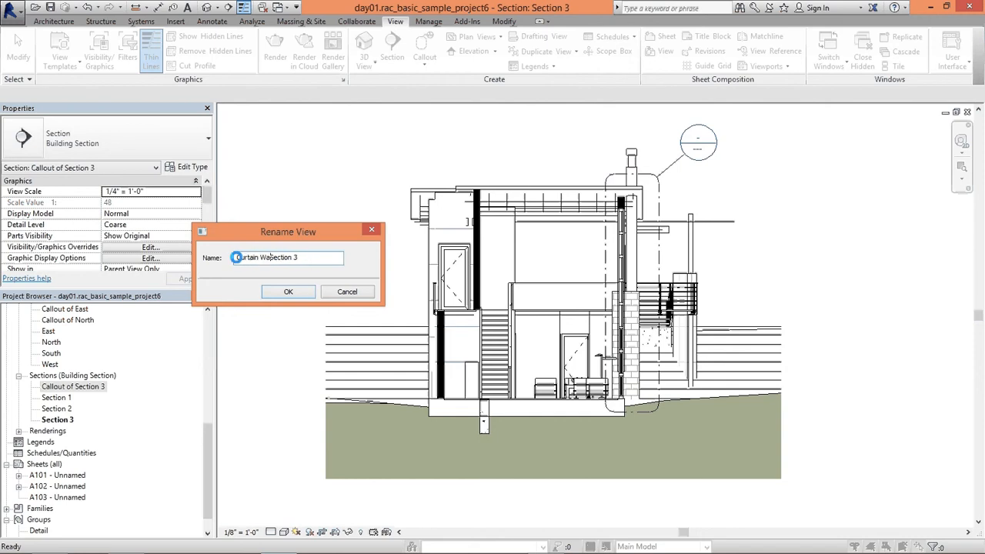
click(291, 292)
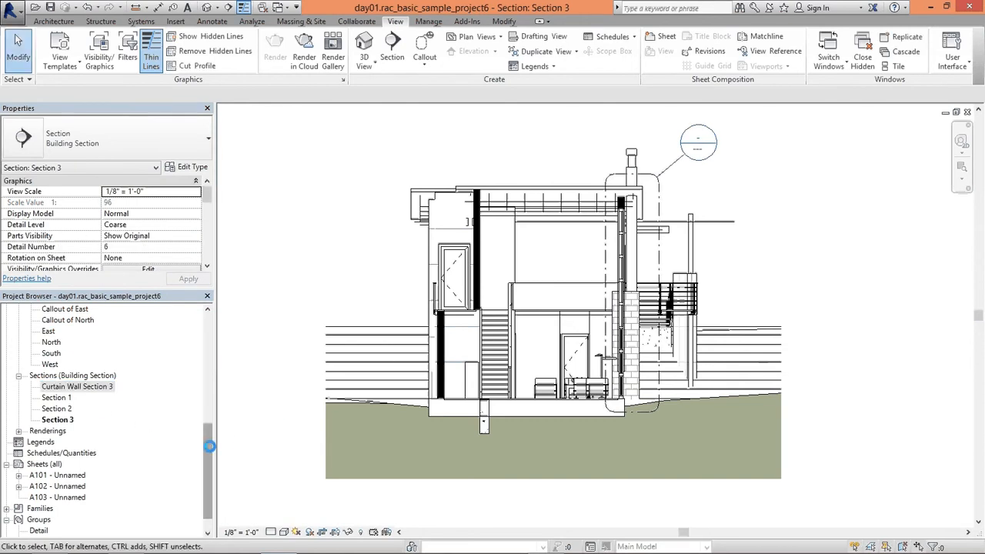
- In the Level 1 Curtain Wall floor plan, create a callout around the long horizontal curtain wall run
drag(208, 433, 211, 327)
double_click(73, 342)
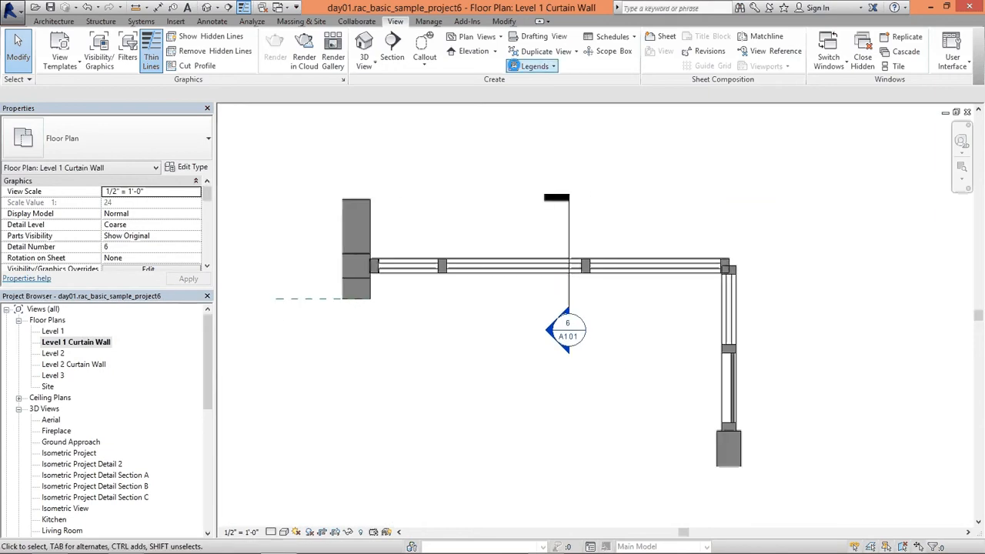
click(426, 45)
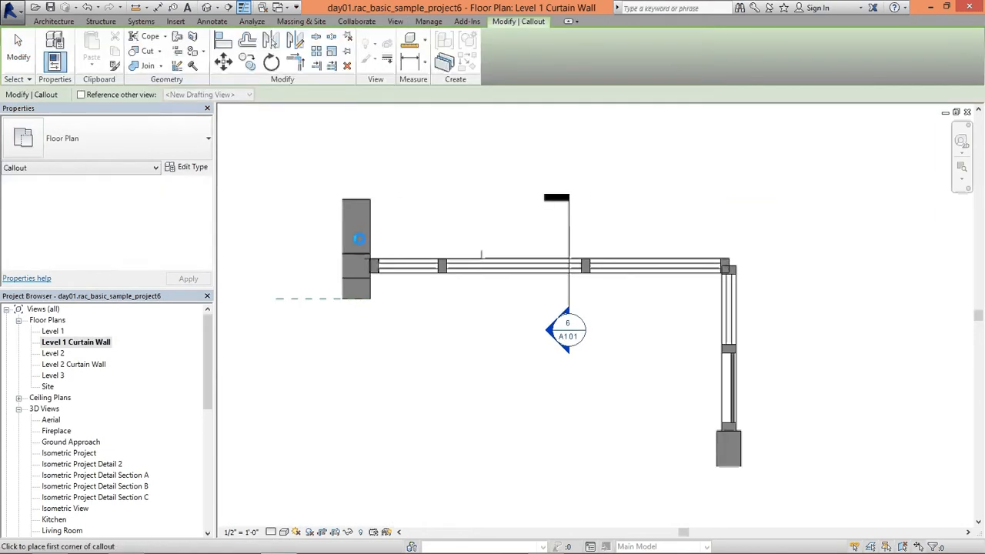
click(359, 240)
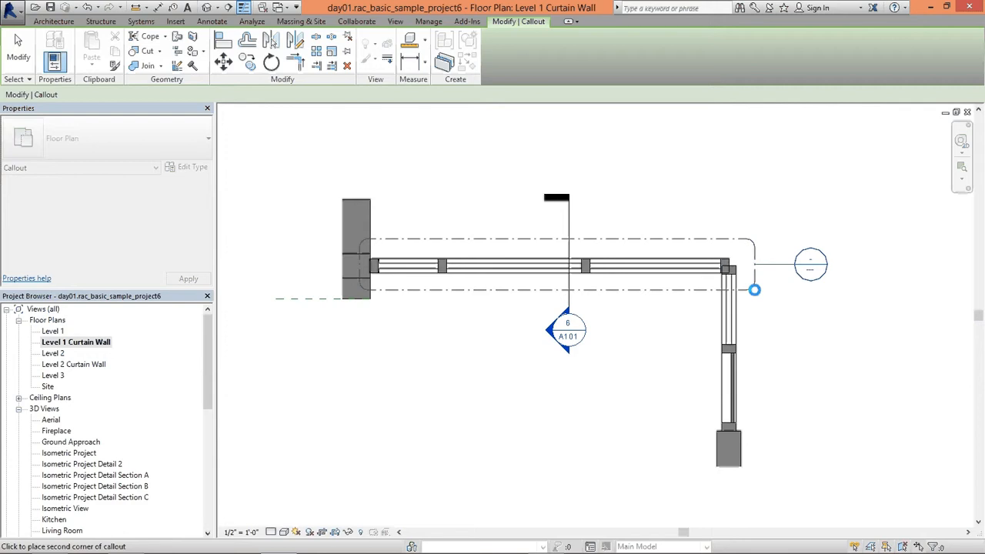
click(758, 290)
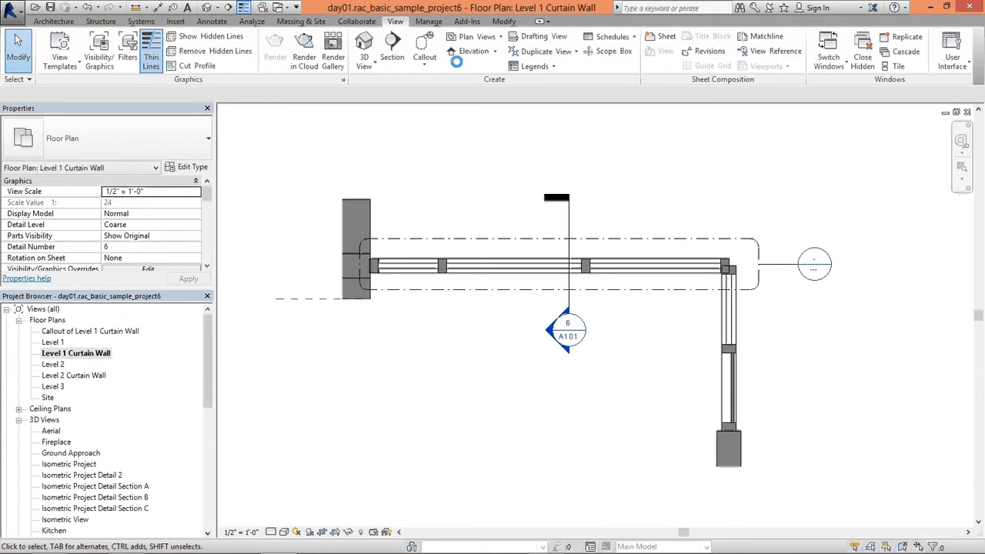
- Add a second callout around the lower part of the vertical curtain wall run on the Level 1 plan
click(425, 46)
click(705, 453)
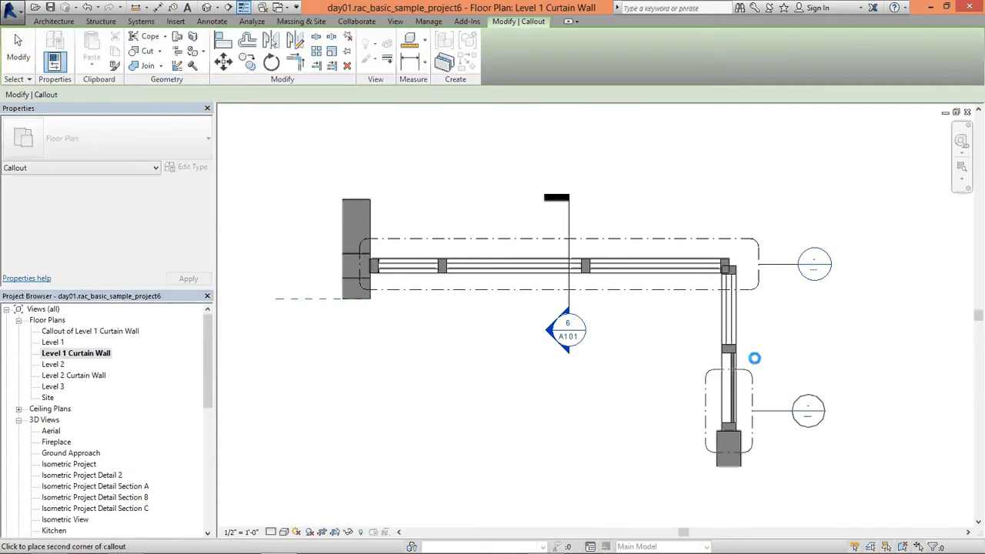
click(758, 320)
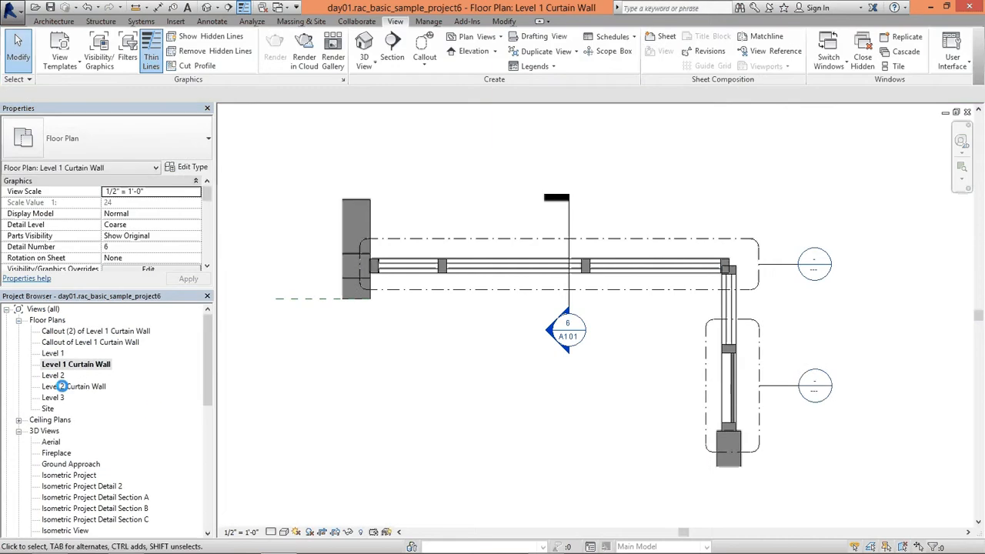
- Open the Level 2 Curtain Wall plan and rename Callout of Level 1 Curtain Wall as Level 1 Curtain Wall Detail I
double_click(64, 386)
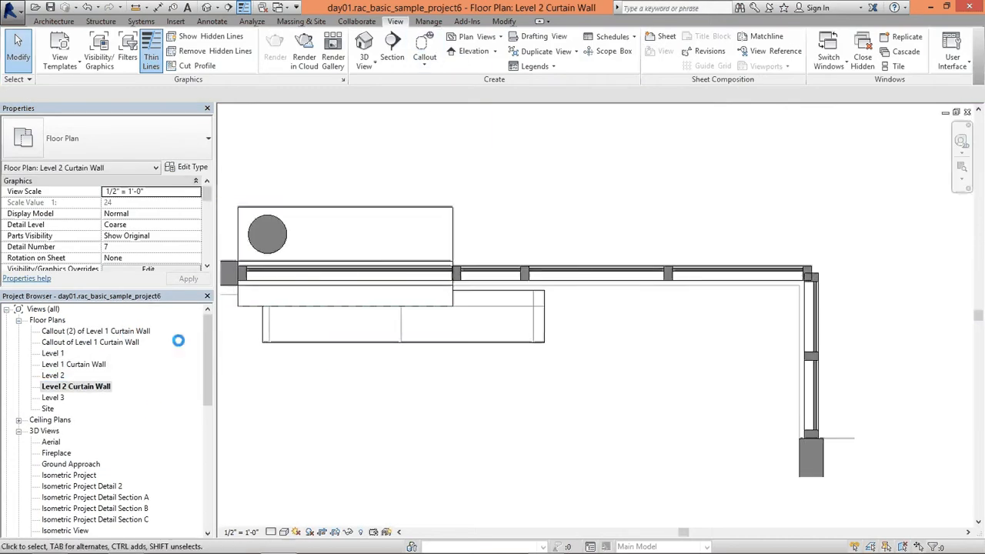
click(93, 342)
right_click(90, 341)
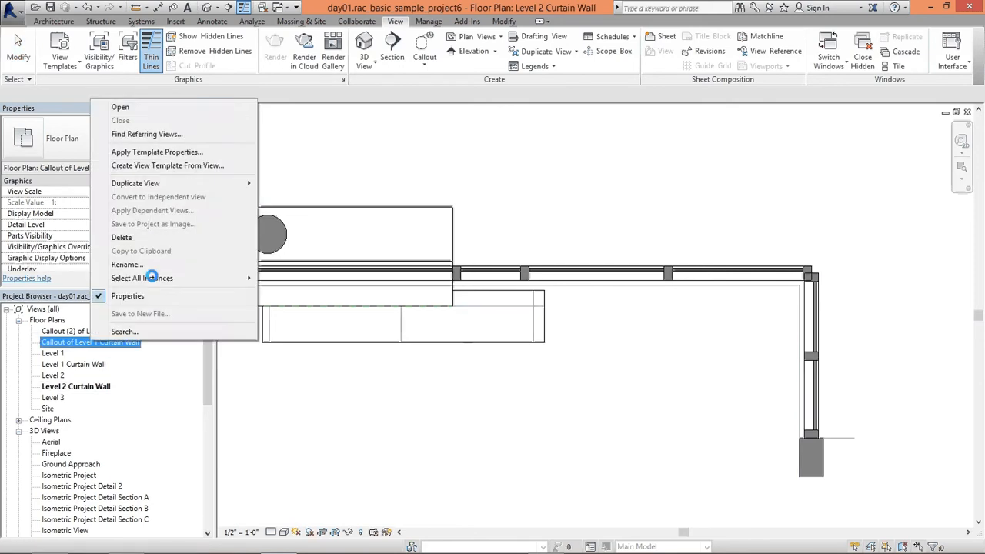
click(150, 264)
click(459, 262)
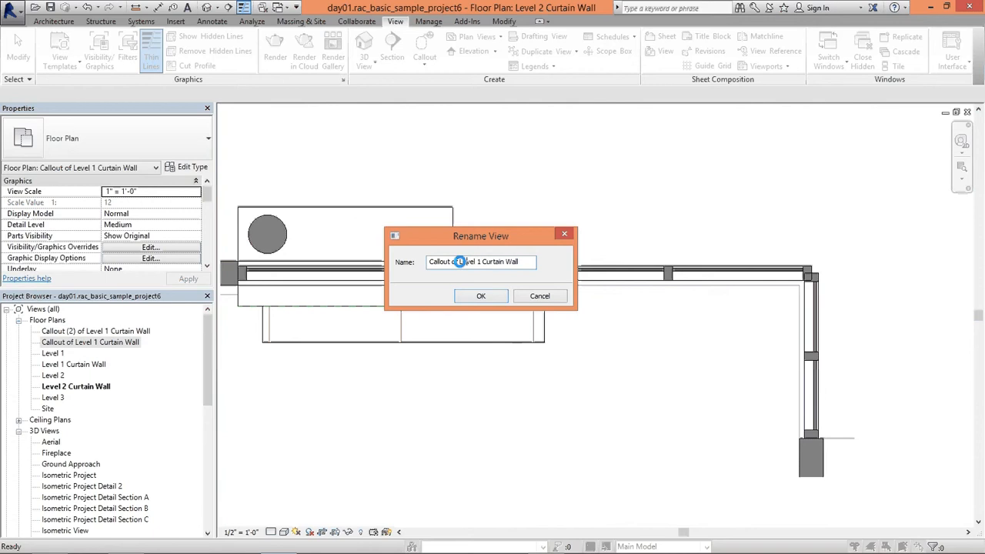
drag(459, 262, 401, 260)
key(Delete)
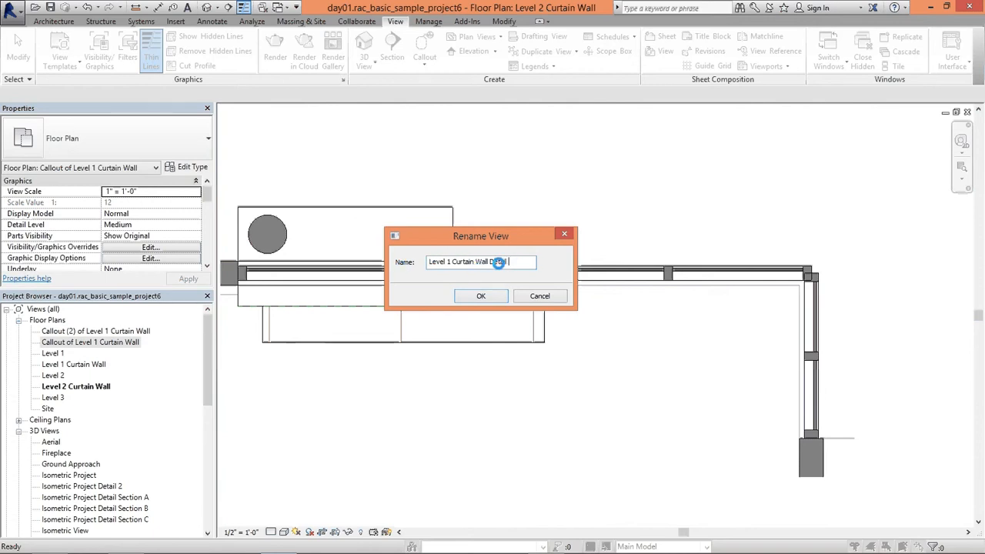
drag(518, 262, 490, 262)
click(482, 296)
- Rename the view Callout (2) of Level 1 Curtain Wall as Level 1 Curtain Wall Detail II
right_click(88, 332)
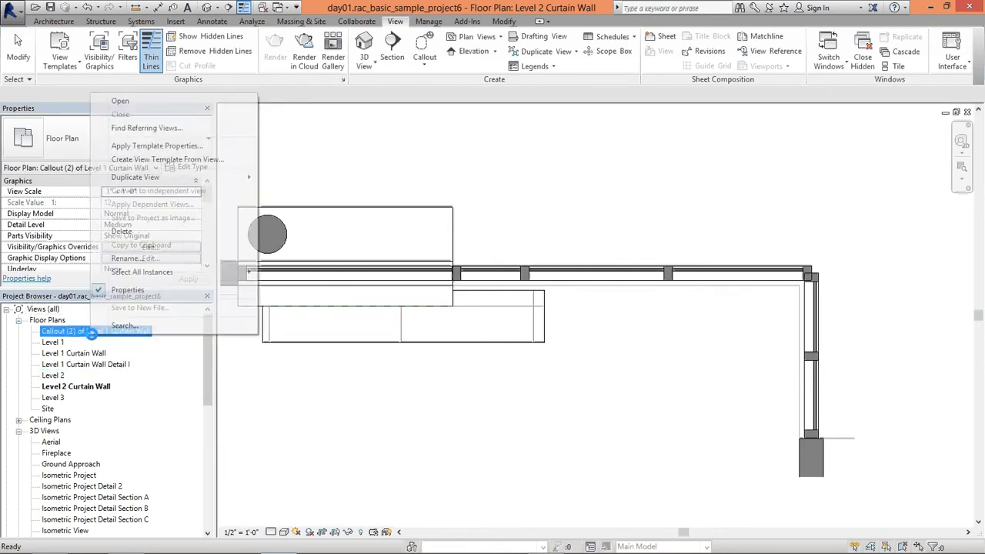
click(146, 259)
click(460, 261)
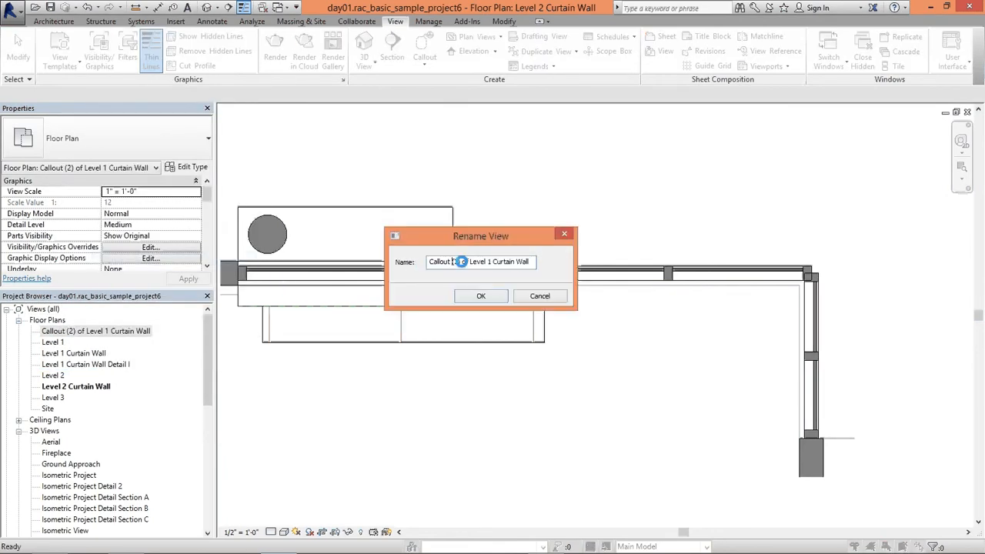
drag(442, 262, 422, 262)
key(BackSpace)
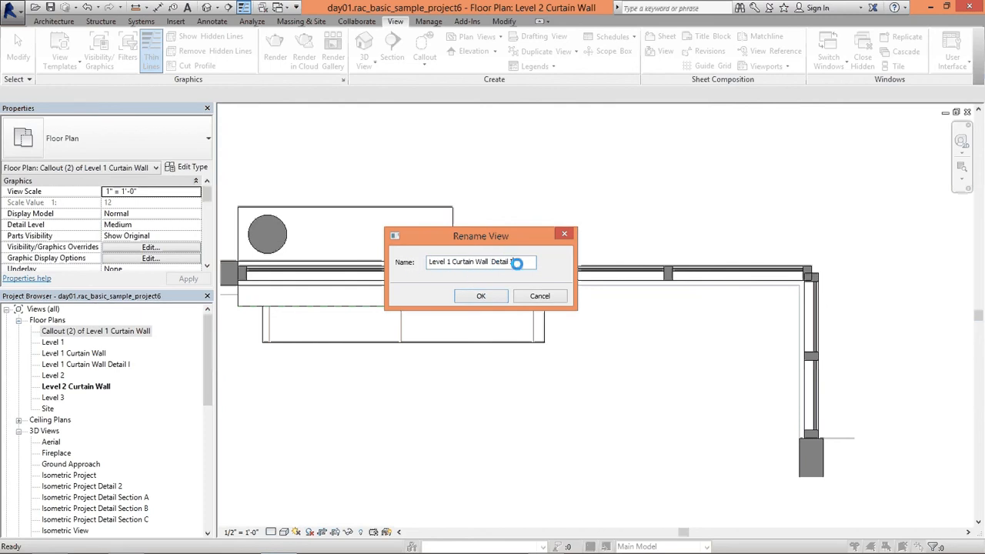
key(Return)
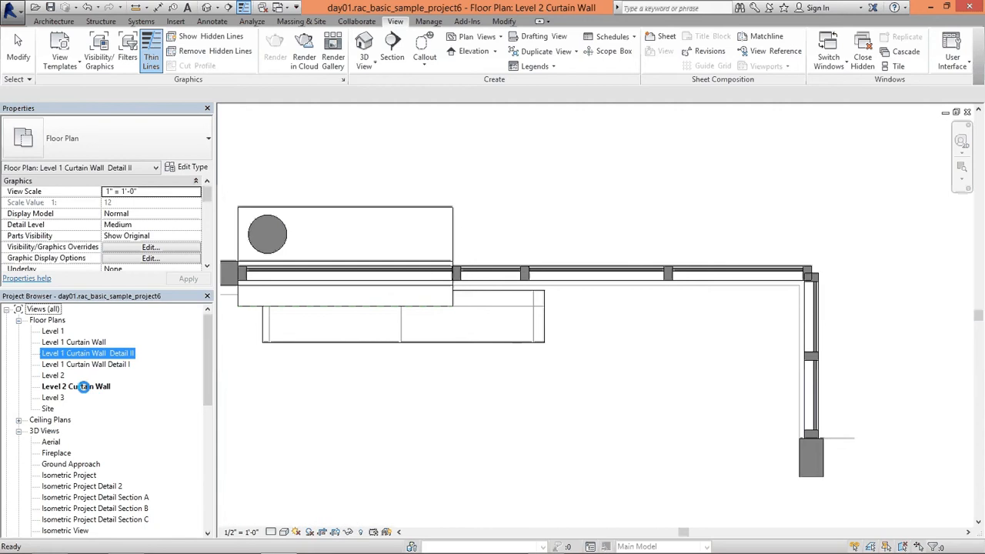
- In the Level 2 Curtain Wall plan, create a callout around the horizontal curtain wall run from the chimney enclosure to the corner
click(83, 388)
right_click(83, 387)
click(402, 395)
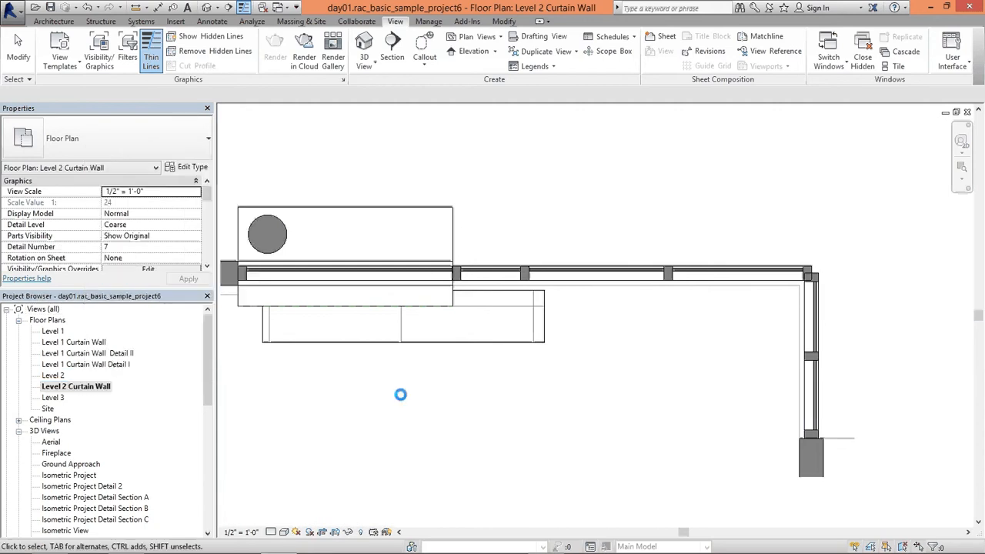
click(424, 48)
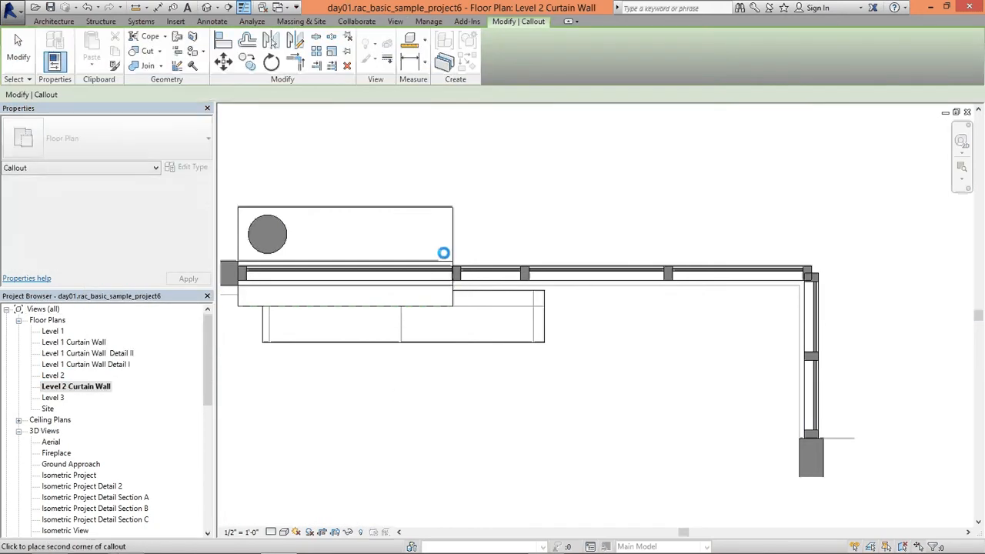
click(445, 247)
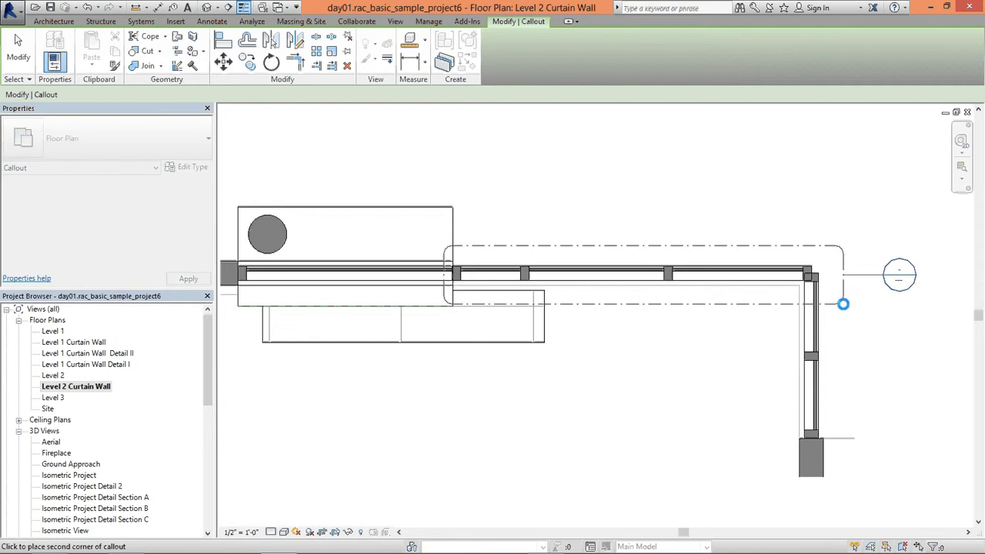
click(844, 304)
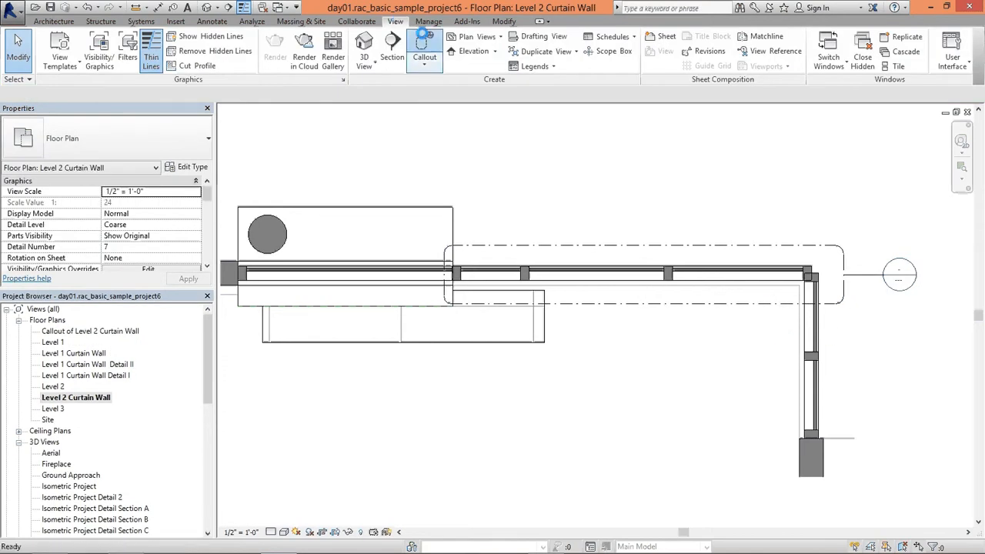
- Add a second callout around the lower part of the vertical curtain wall run on the Level 2 plan
click(424, 48)
click(779, 332)
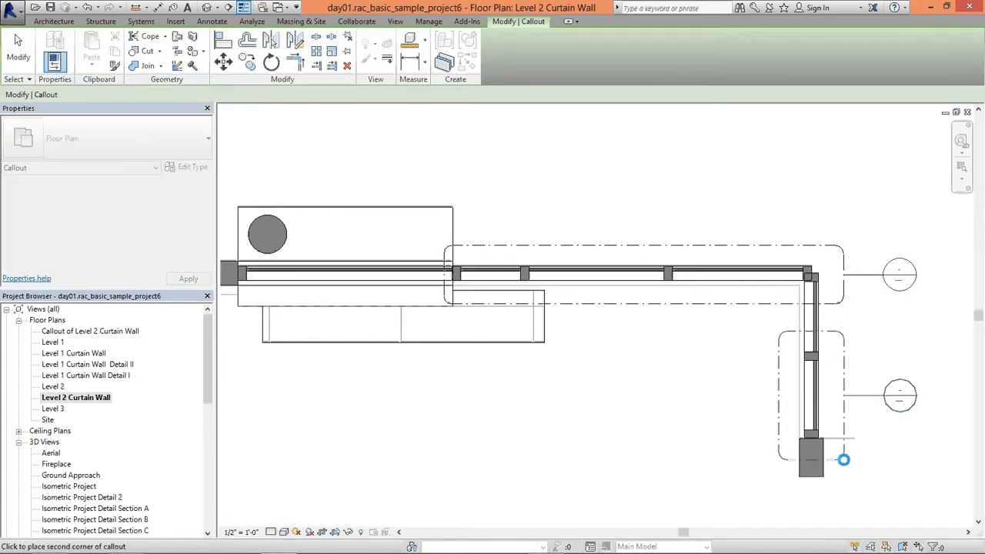
click(845, 460)
- Rename the view Callout of Level 2 Curtain Wall as Level 2 Curtain Wall Detail I
right_click(90, 342)
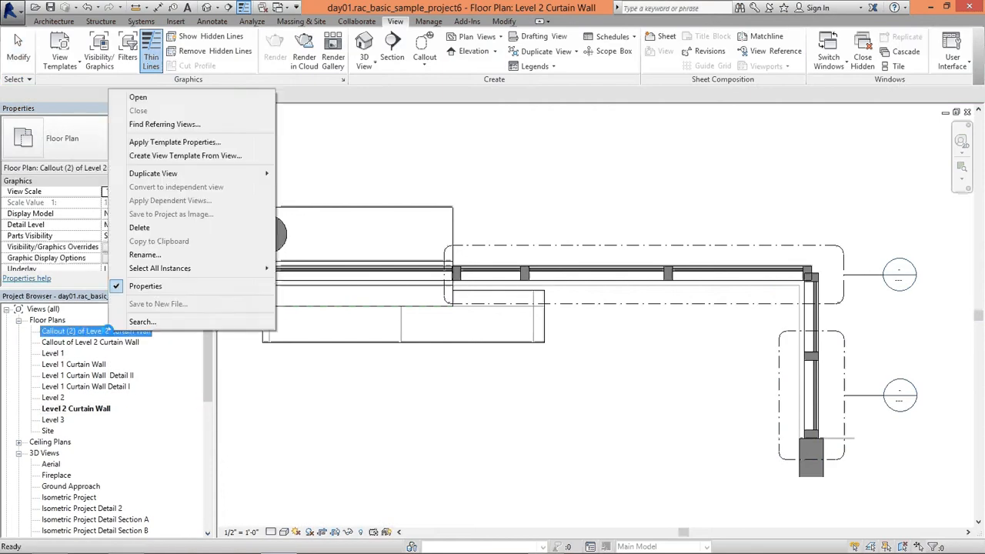
click(90, 342)
right_click(92, 342)
click(126, 267)
click(473, 262)
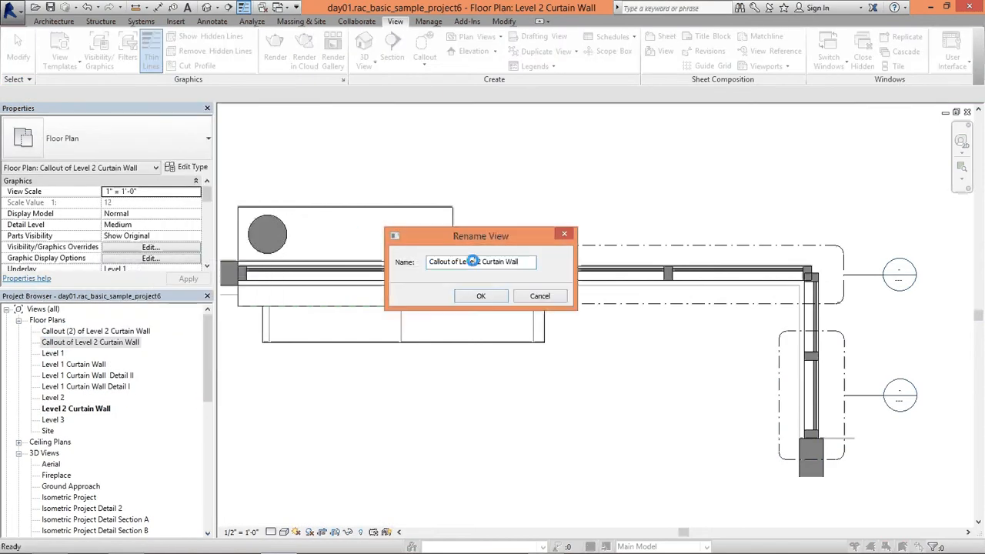
drag(460, 261, 378, 262)
key(Delete)
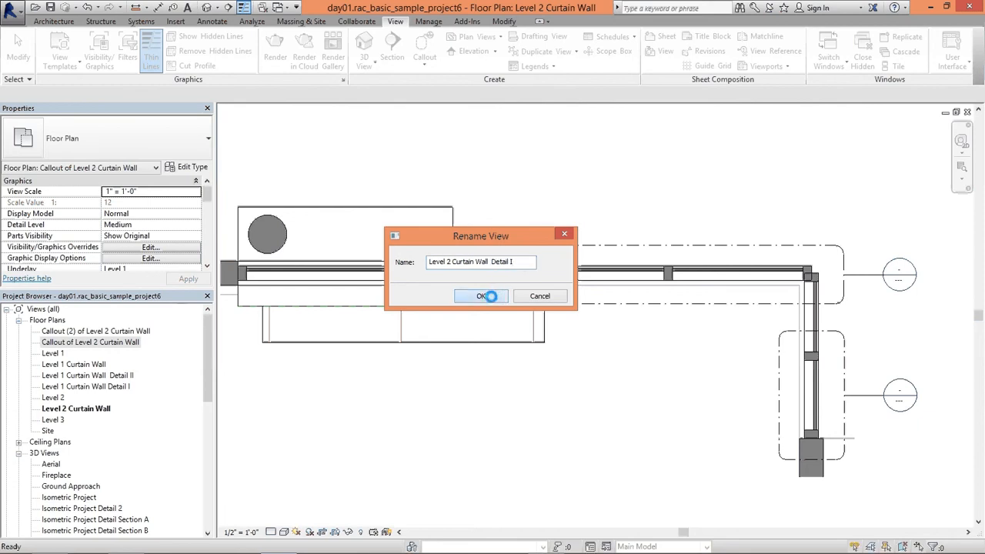
click(481, 295)
- Rename the view Callout (2) of Level 2 Curtain Wall as Level 2 Curtain Wall Detail II
right_click(110, 331)
click(186, 251)
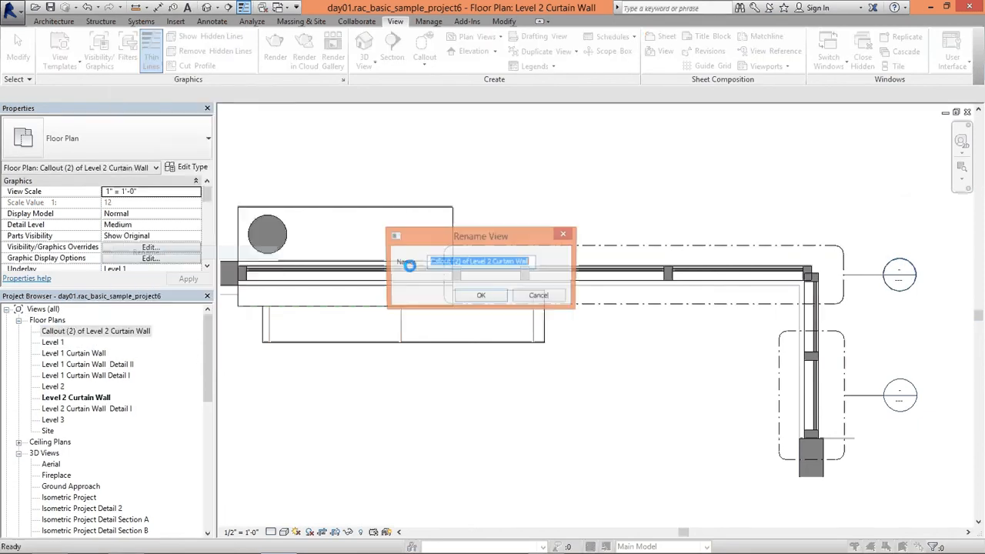
click(471, 262)
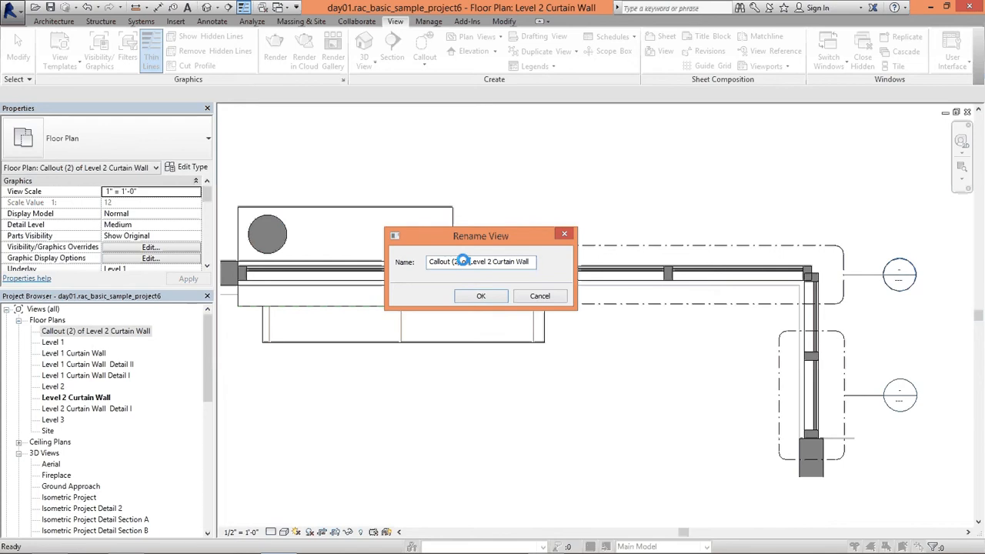
drag(462, 261, 361, 265)
key(Delete)
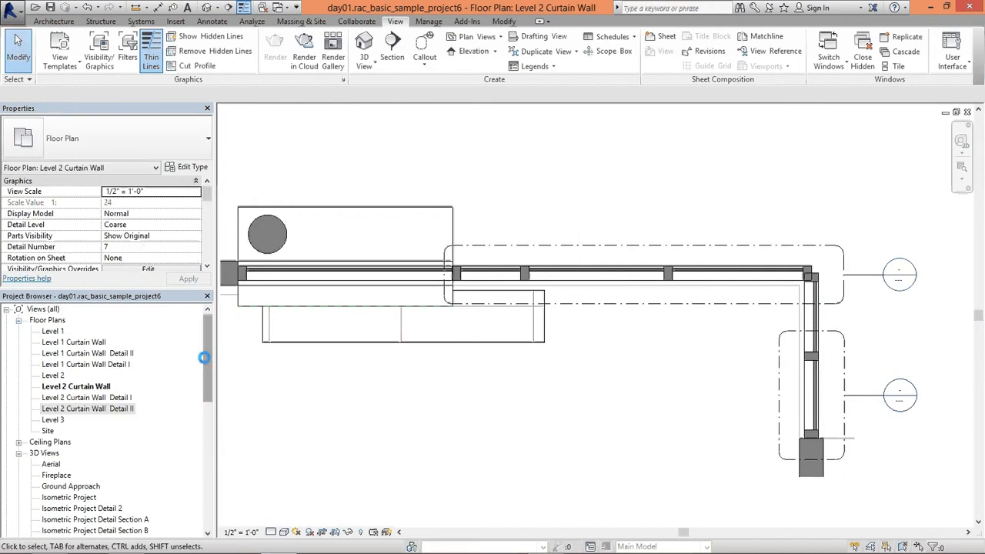
- Open sheet A103 and place the Curtain Wall Section 3 view beside the title block
drag(209, 393, 213, 501)
double_click(66, 475)
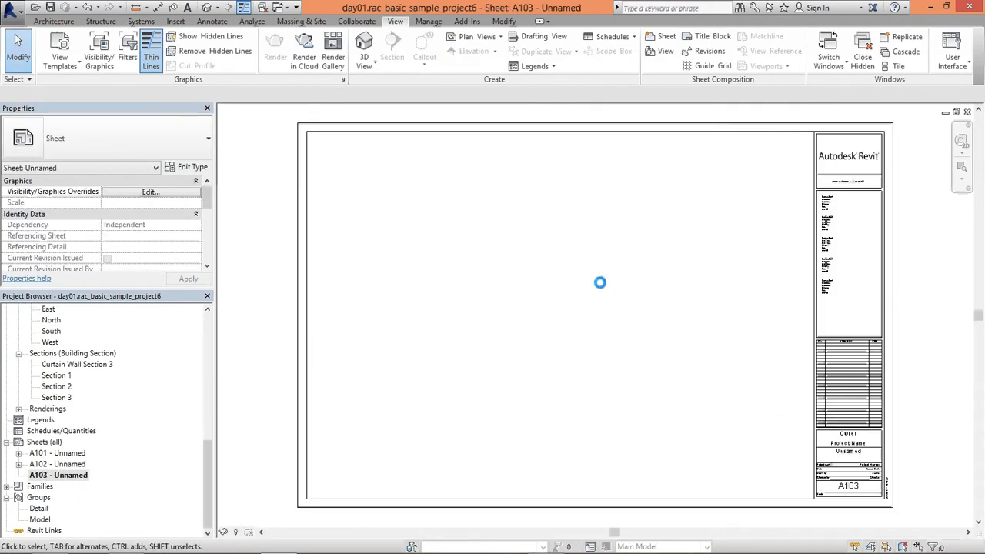
drag(85, 364, 741, 292)
middle_drag(758, 233, 731, 228)
- Activate the placed Curtain Wall Section 3 view and set its scale to 1/2" = 1'-0"
double_click(720, 221)
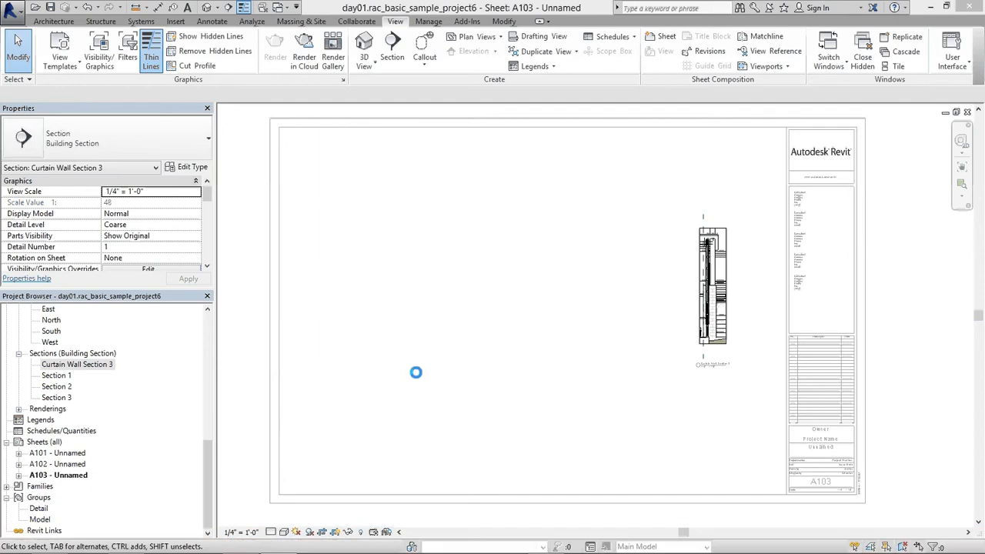
click(241, 532)
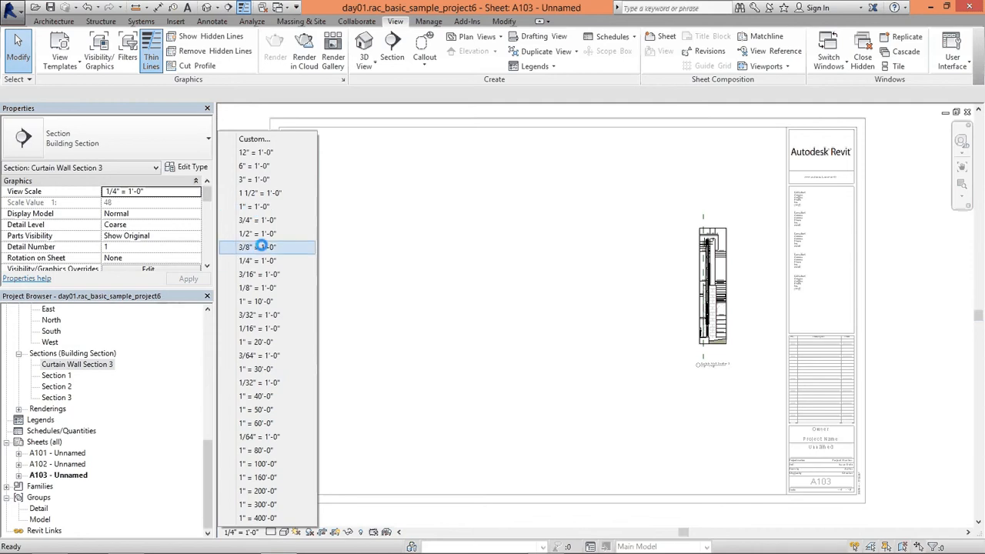
click(258, 233)
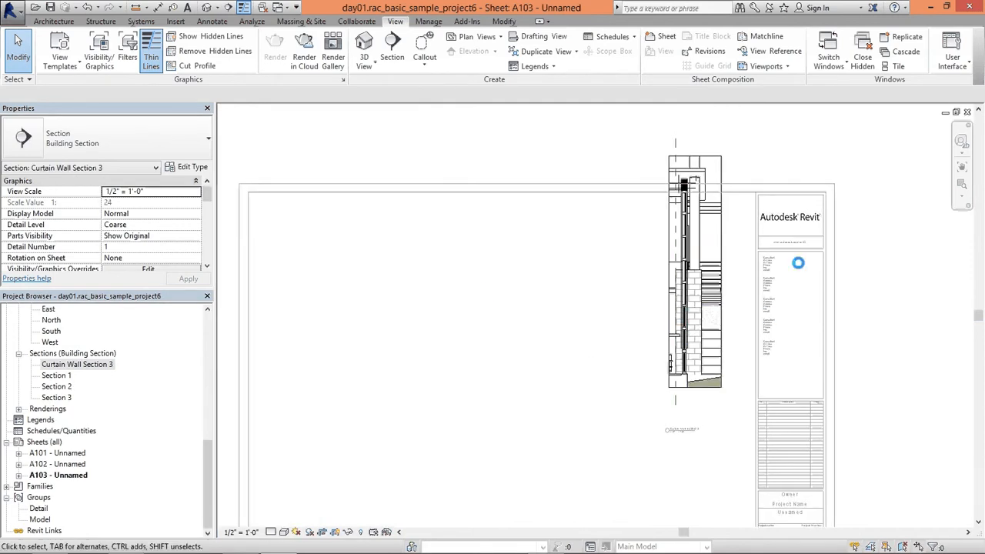
- Hide the railings category in the Curtain Wall Section 3 view
scroll(754, 389, up, 2)
click(696, 223)
right_click(697, 223)
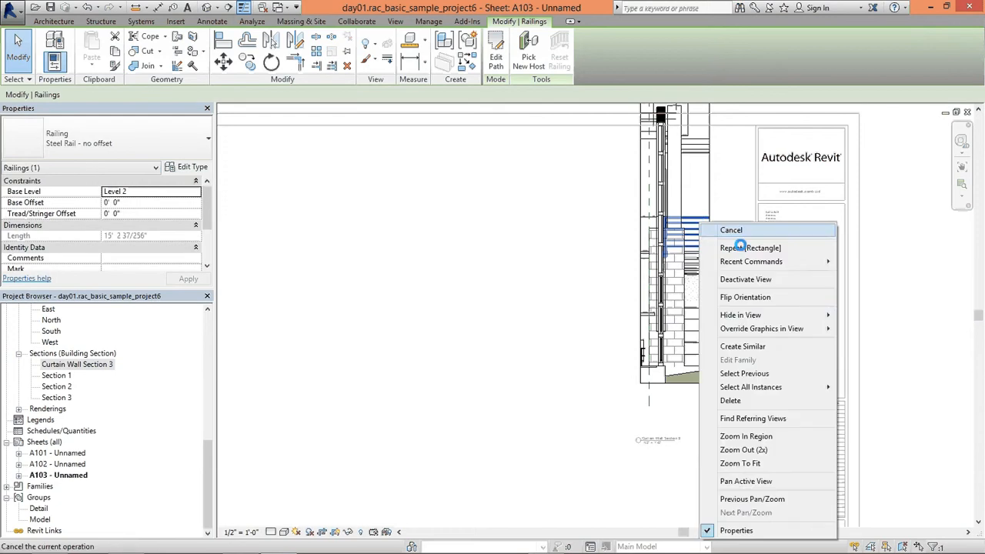
mouse_move(746, 316)
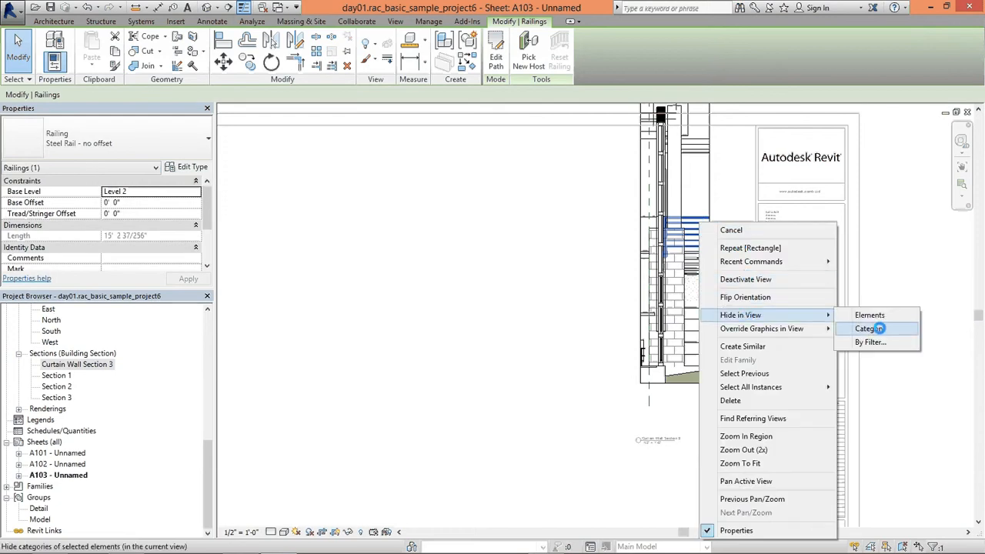
click(860, 326)
- Hide the structural framing and stairs categories in the Curtain Wall Section 3 view
click(641, 200)
right_click(696, 151)
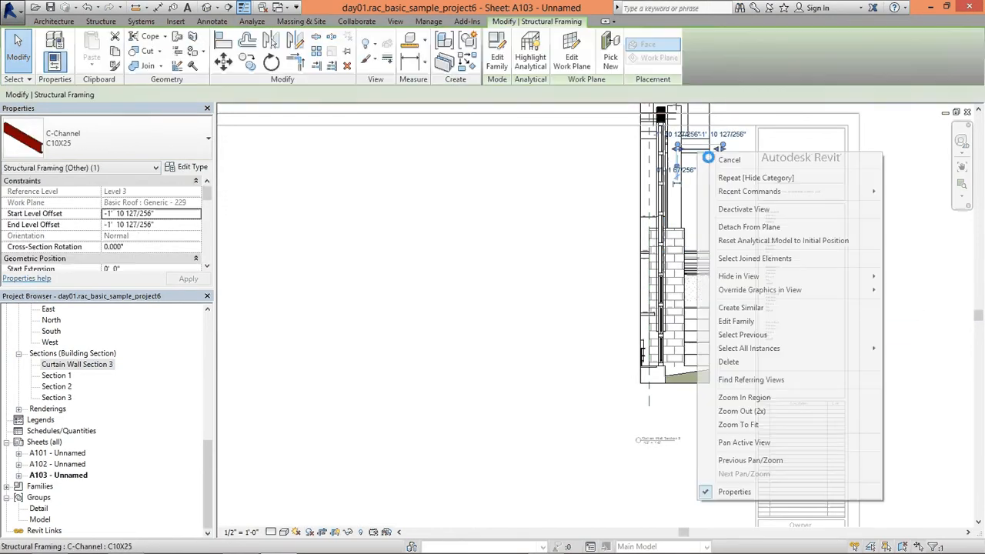
mouse_move(875, 277)
click(914, 290)
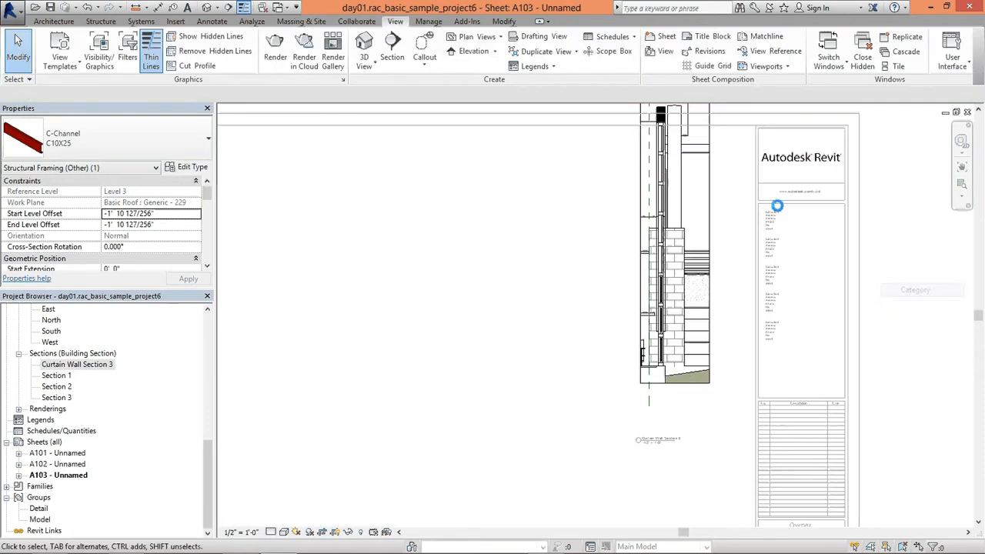
right_click(696, 256)
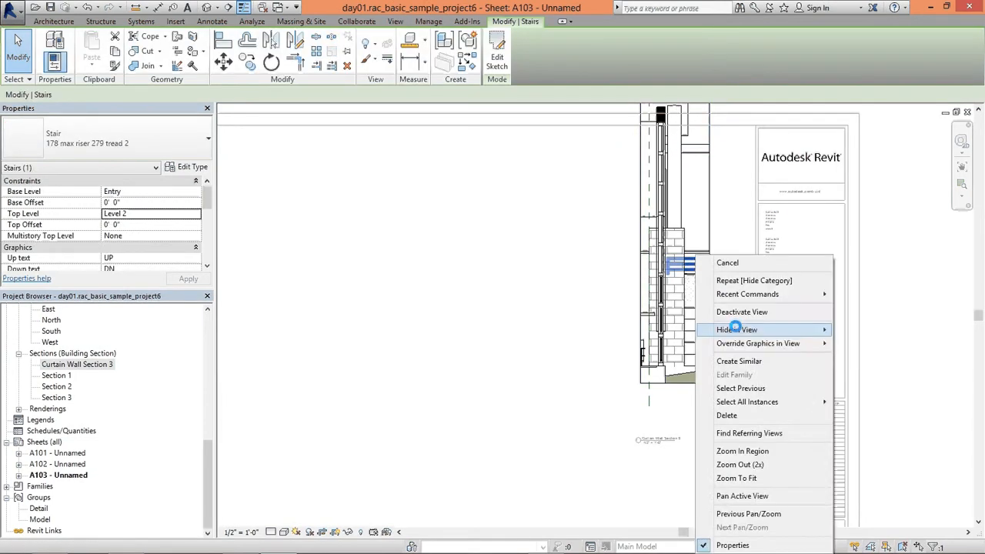
mouse_move(800, 329)
click(866, 346)
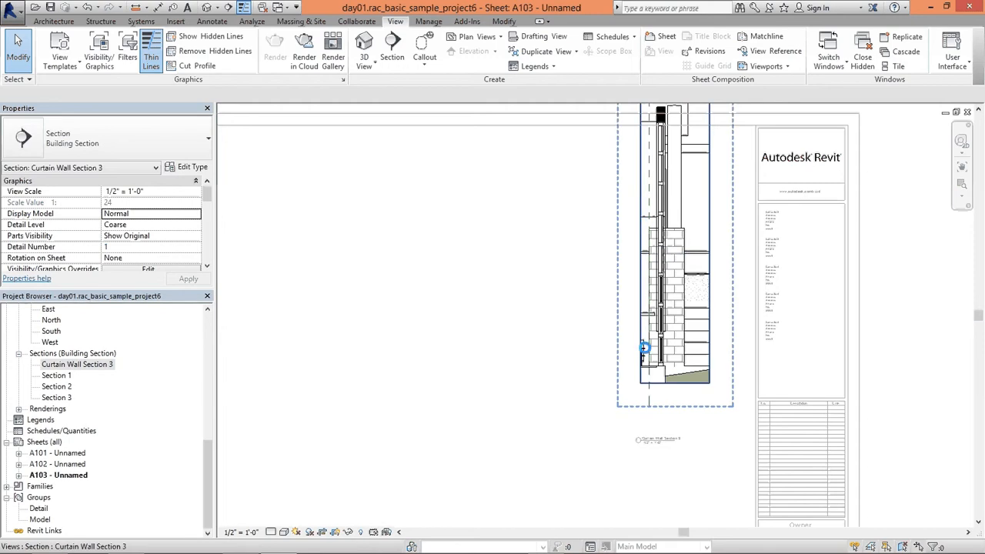
- Hide the furniture category in the section, using the chair at the base of the curtain wall
scroll(645, 348, up, 5)
click(591, 345)
right_click(604, 340)
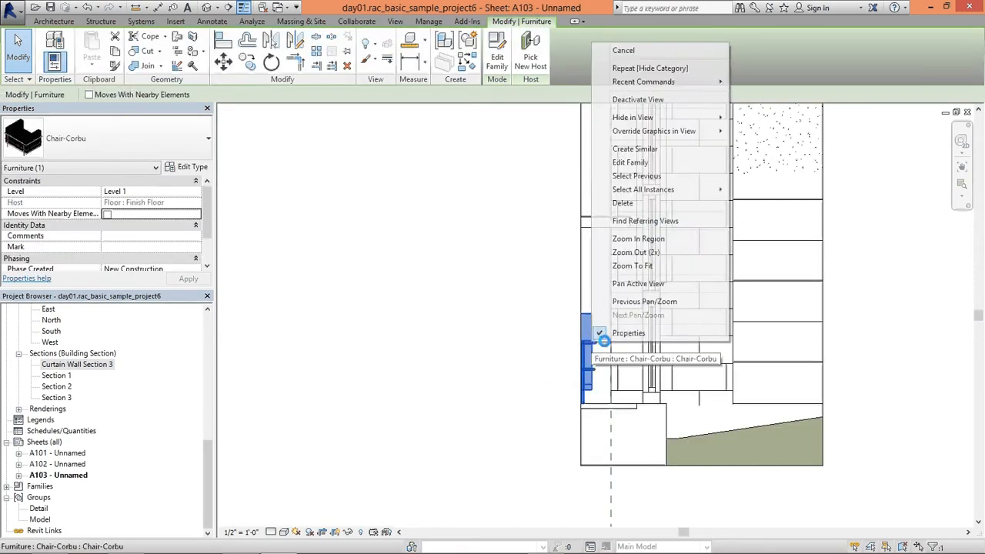
mouse_move(672, 117)
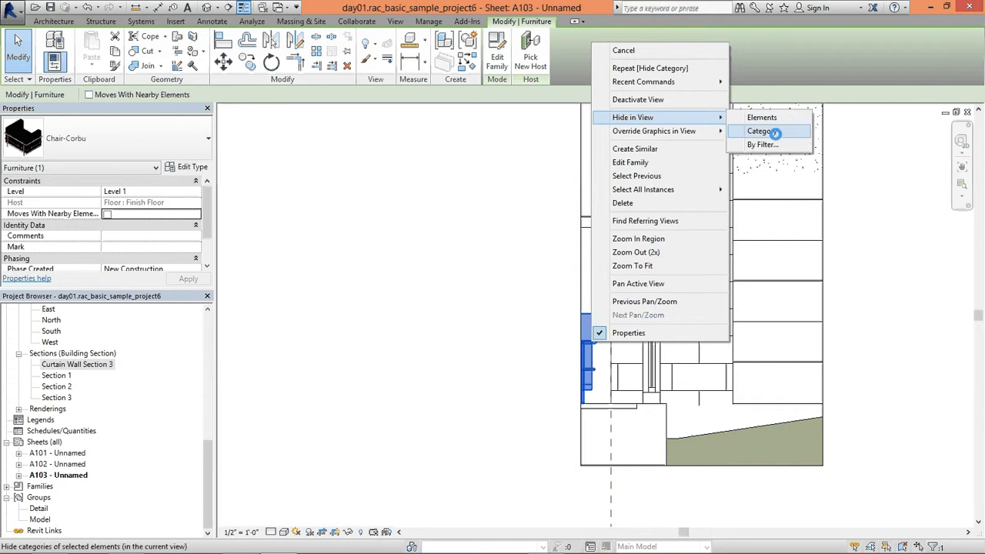
click(775, 133)
- Hide the stone block wall behind the curtain wall as an individual element in the section view
click(732, 292)
right_click(734, 293)
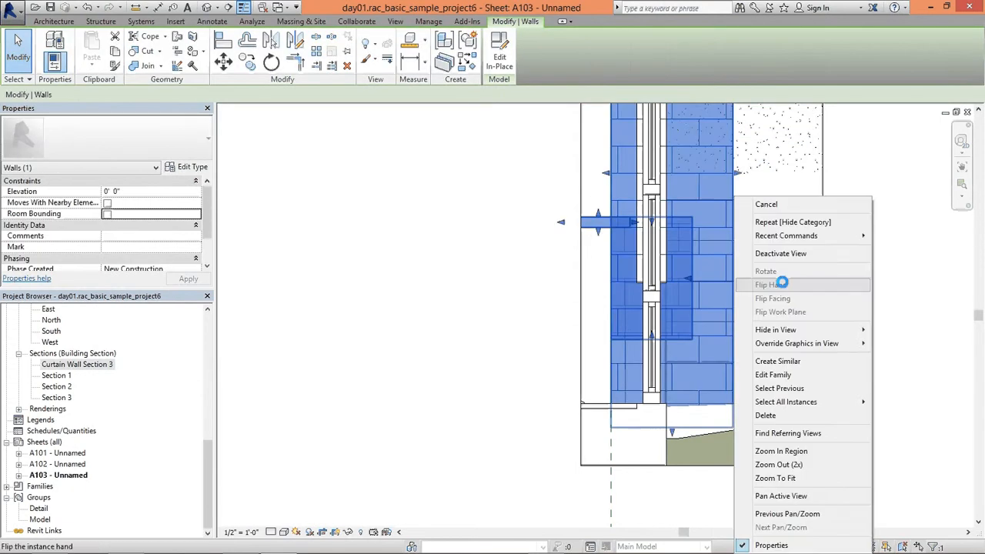
mouse_move(786, 330)
click(906, 330)
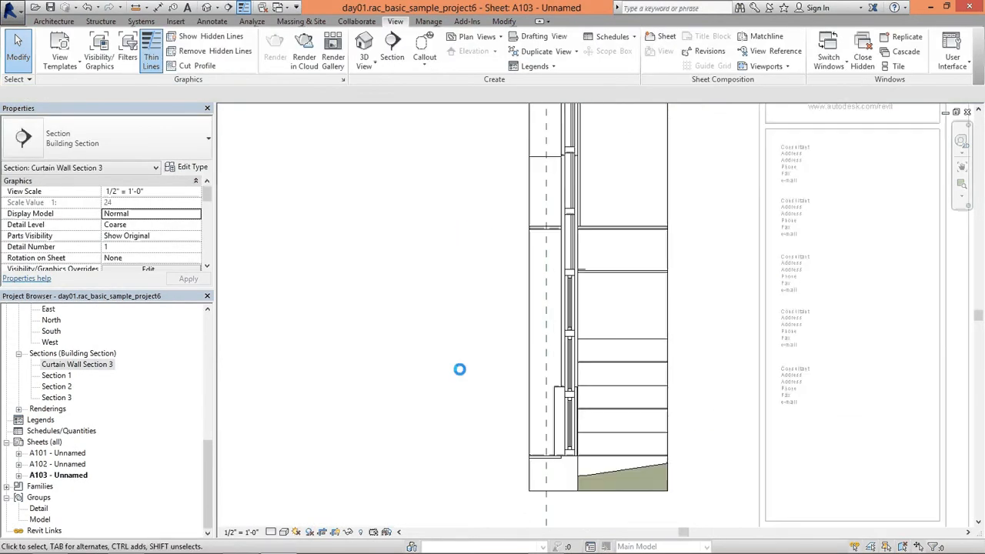
- Hide the floors category in the section, using the 915 slab beside the curtain wall
scroll(459, 370, down, 1)
scroll(412, 316, up, 3)
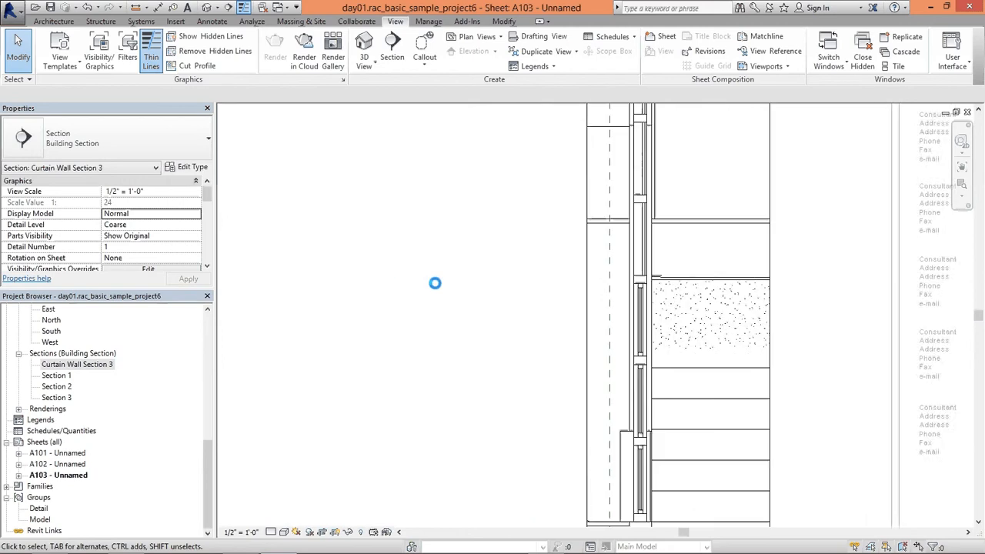
scroll(462, 319, down, 6)
middle_drag(433, 305, 431, 328)
scroll(547, 354, up, 4)
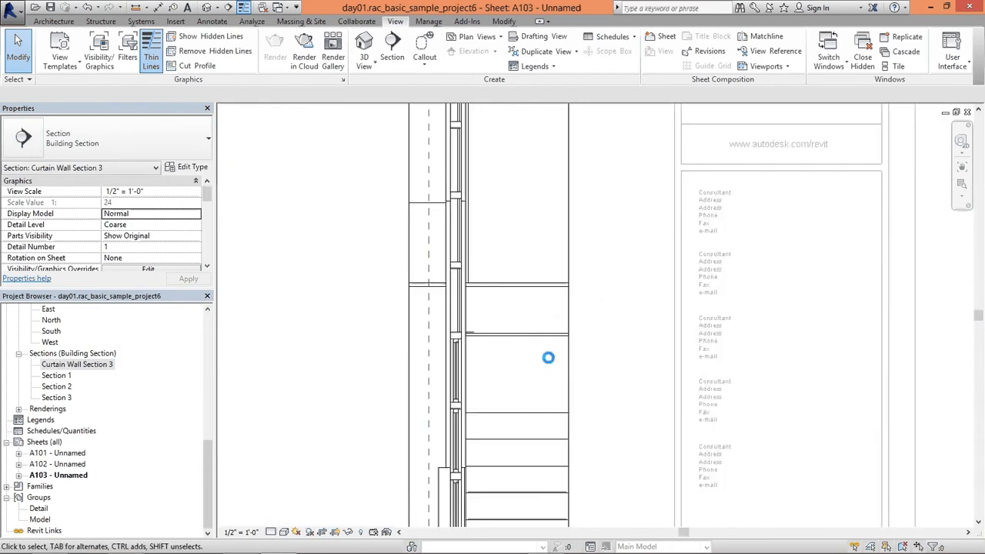
click(511, 330)
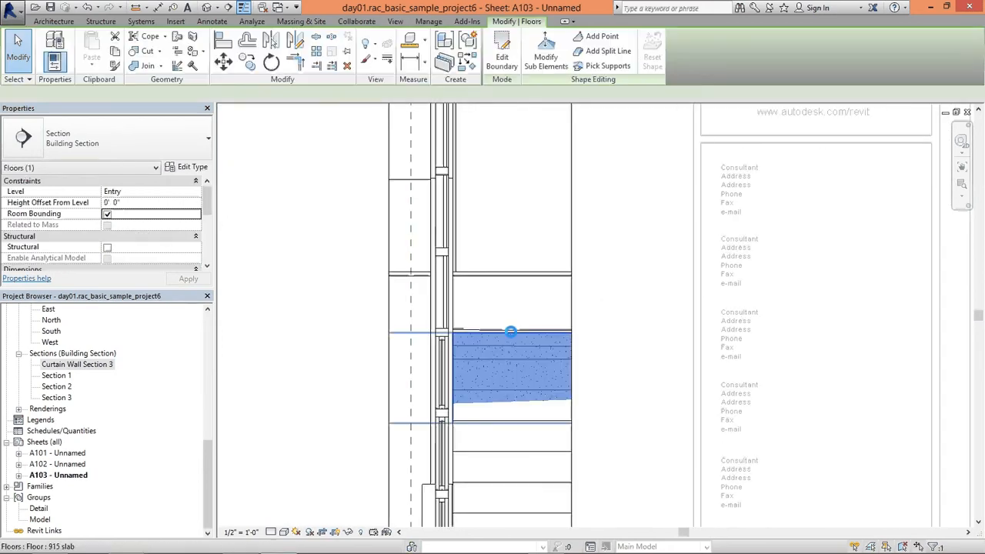
right_click(510, 330)
mouse_move(585, 107)
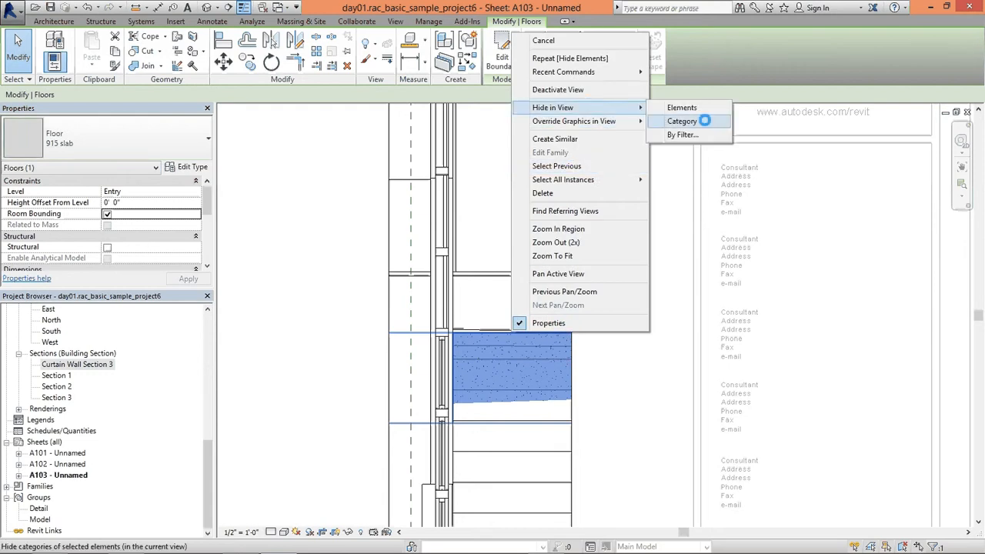
click(697, 121)
scroll(619, 308, down, 4)
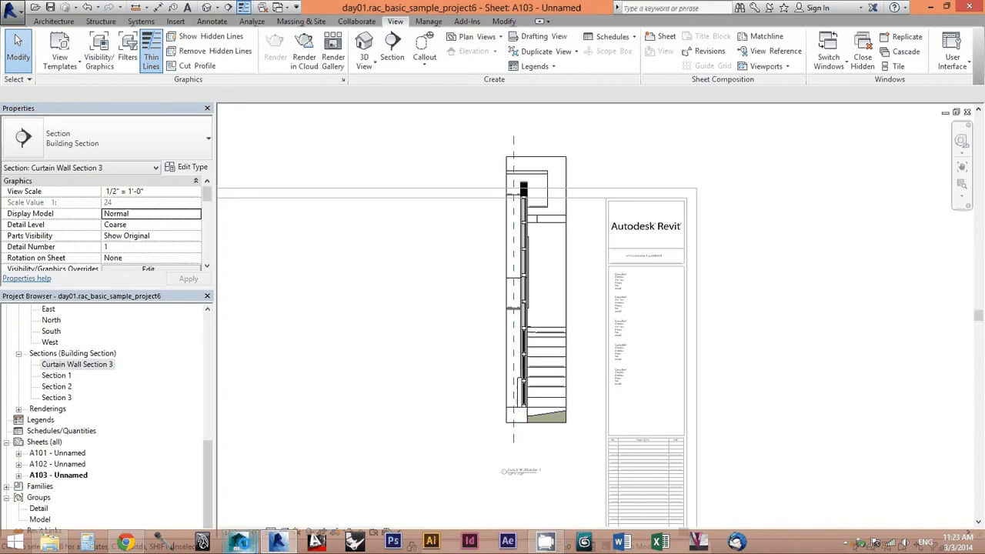
mouse_move(241, 541)
click(308, 478)
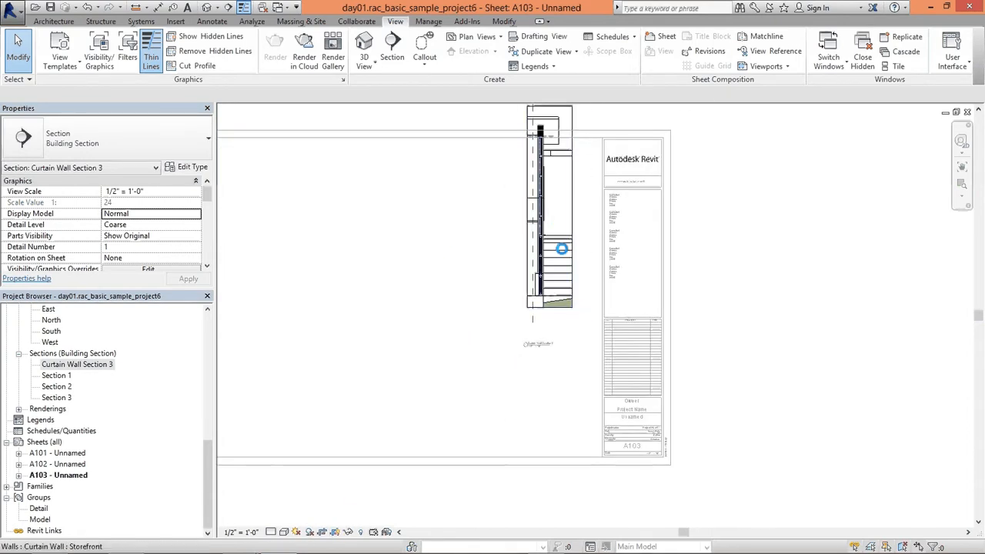
- Narrow the section view's crop region by pulling its exterior edge slightly toward the curtain wall
scroll(563, 255, up, 3)
click(545, 292)
drag(546, 292, 534, 293)
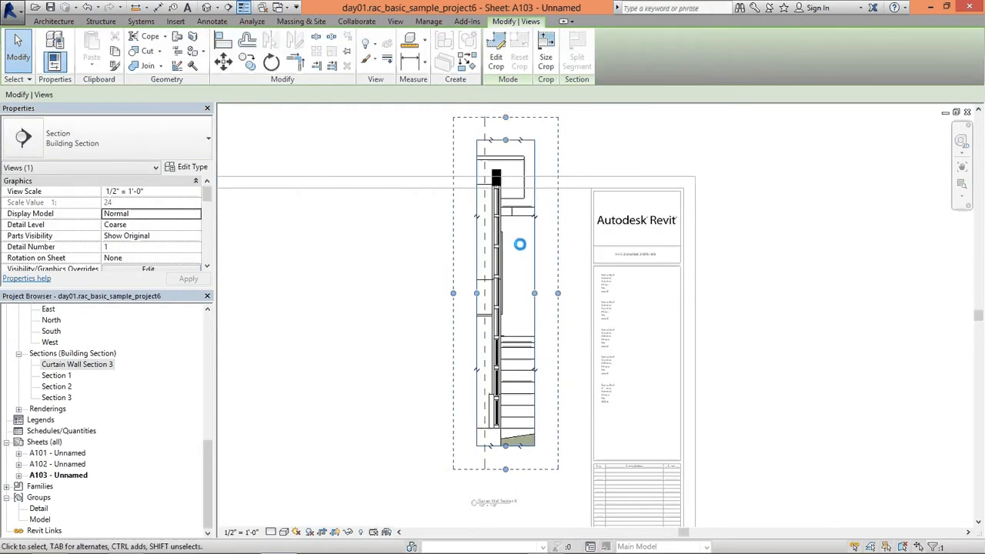
- Turn on the Levels annotation category in the visibility overrides of Curtain Wall Section 3
double_click(525, 238)
key(v)
key(g)
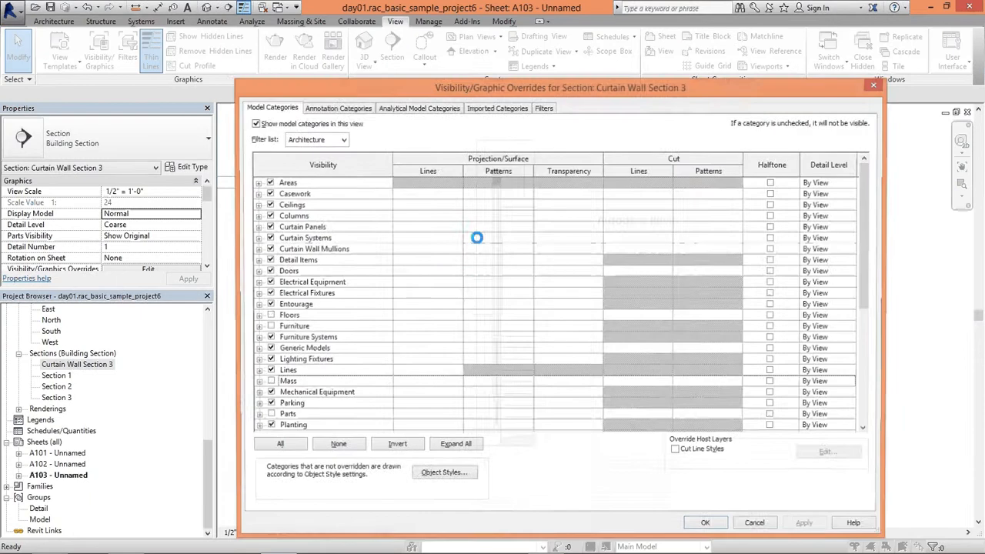
click(369, 223)
click(337, 108)
click(331, 261)
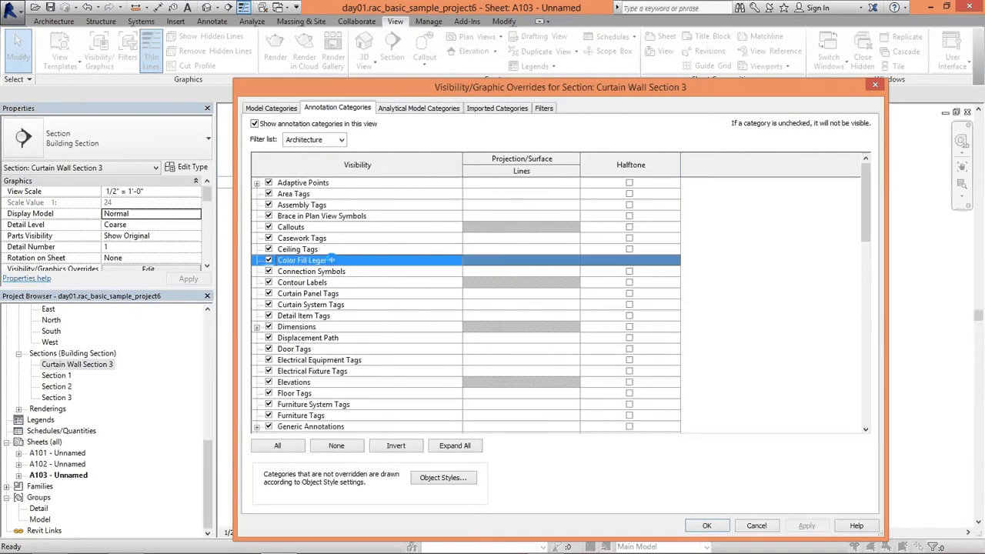
scroll(331, 260, down, 2)
click(268, 416)
click(707, 526)
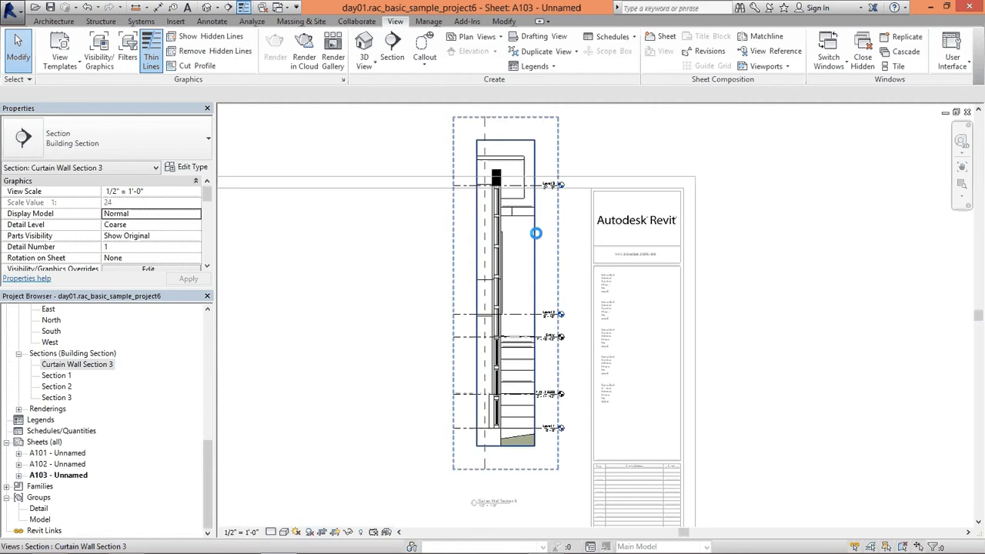
- Move the level heads slightly farther outward from the section's crop edge, adjusting them at Level 2
scroll(545, 323, up, 2)
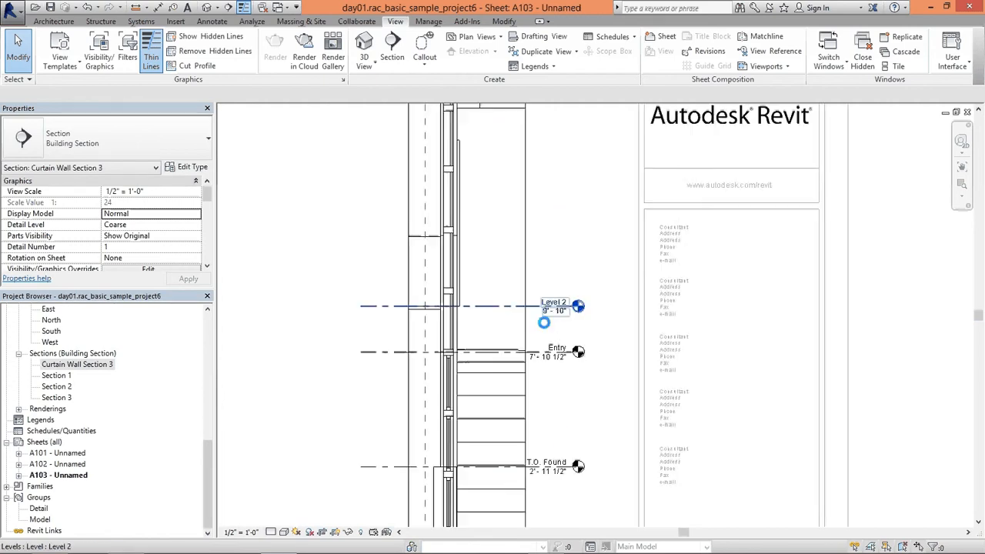
click(579, 307)
scroll(578, 307, up, 3)
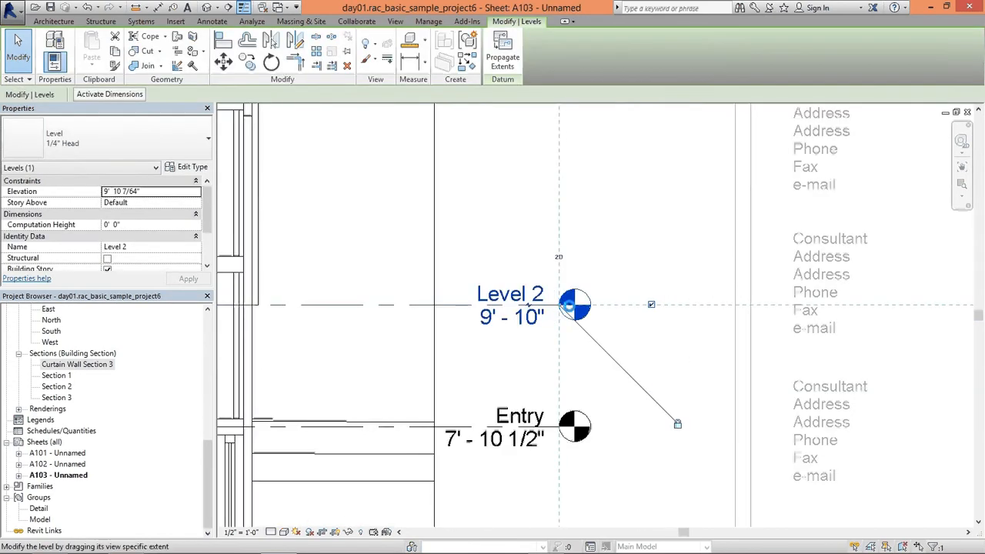
drag(561, 305, 585, 306)
scroll(490, 305, down, 5)
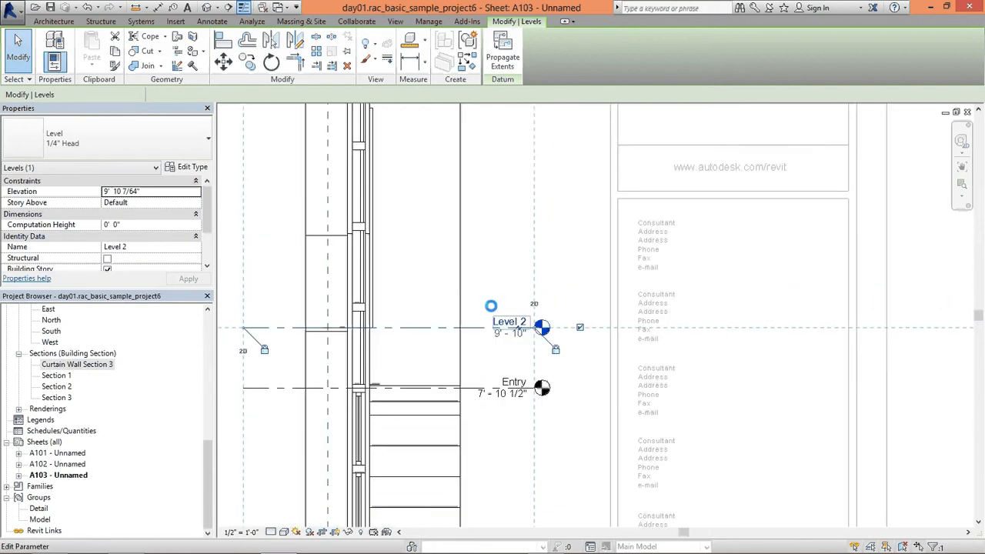
key(Escape)
- Shorten the headless end of the Level 2 line so it ends closer to the section's crop edge
click(446, 335)
scroll(445, 337, up, 5)
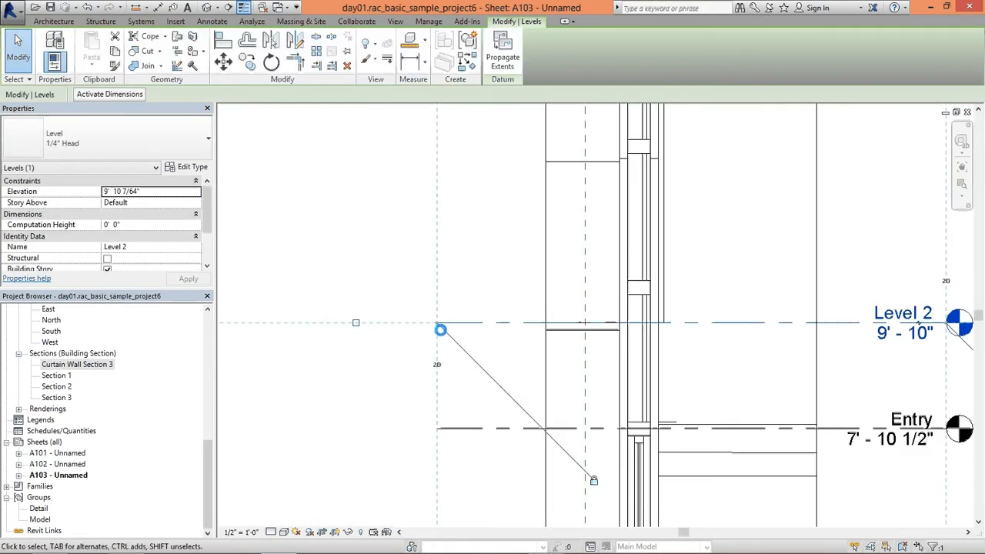
drag(442, 326, 491, 325)
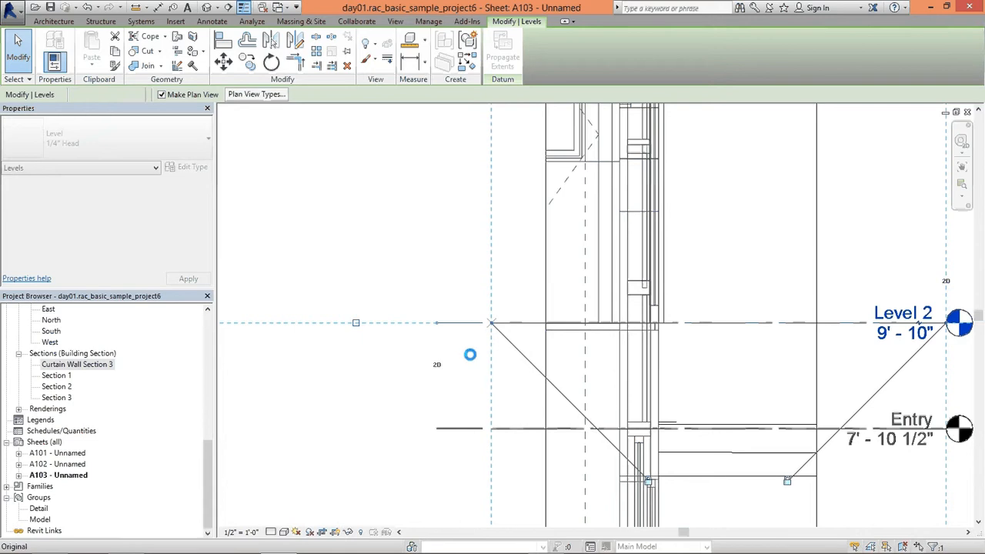
- Deactivate the section view and move its viewport within the sheet border beside the title block
scroll(468, 352, down, 6)
key(Escape)
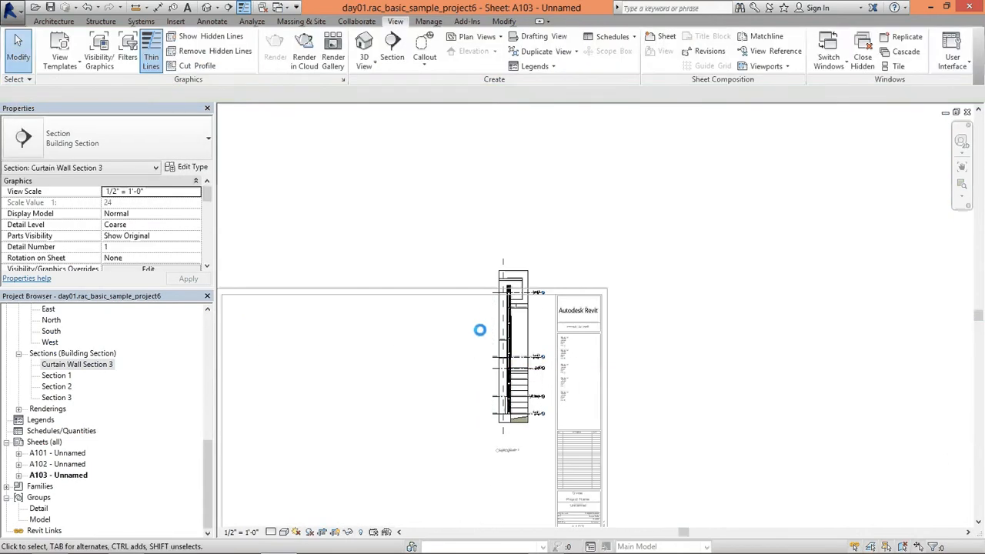
right_click(476, 325)
click(519, 385)
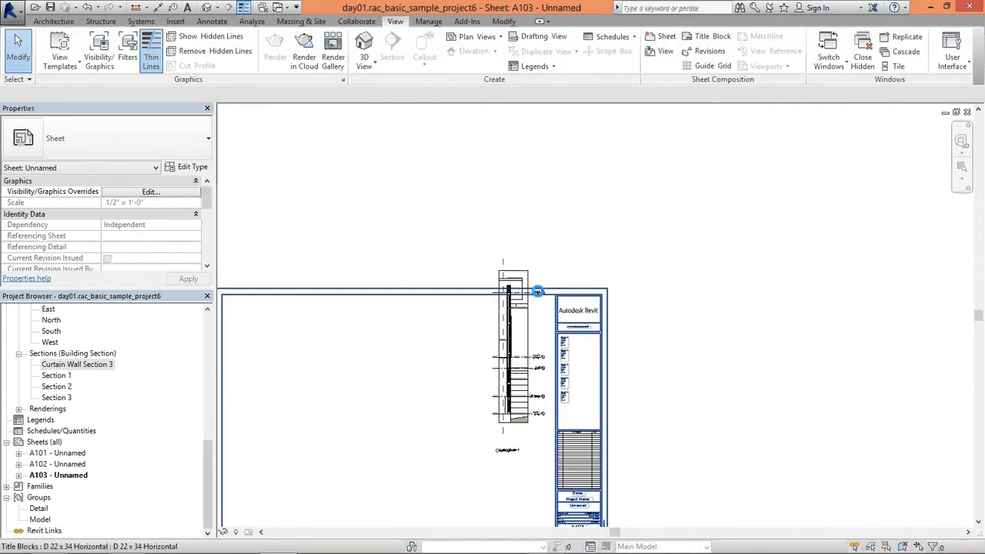
drag(516, 328, 512, 403)
click(387, 379)
scroll(387, 380, down, 1)
middle_drag(387, 380, 574, 297)
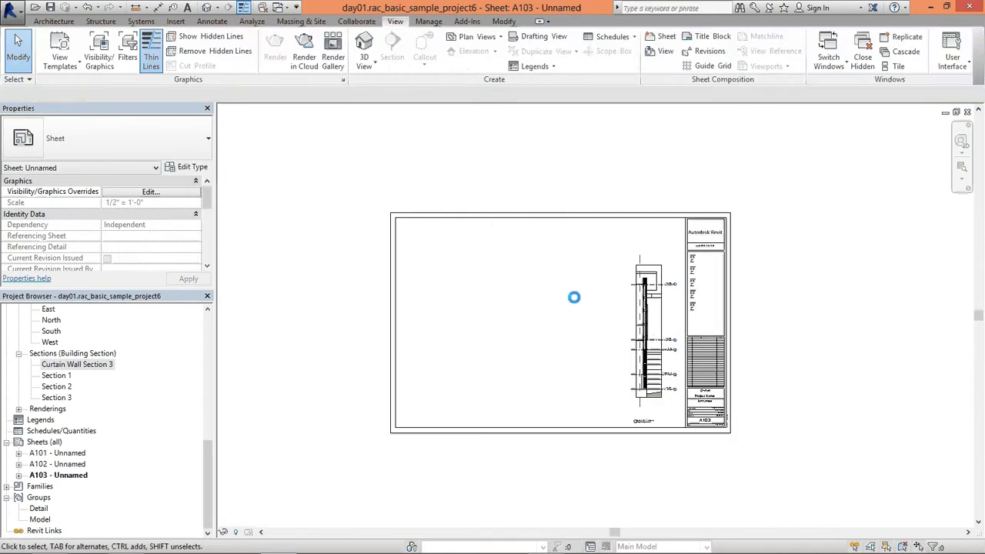
click(643, 286)
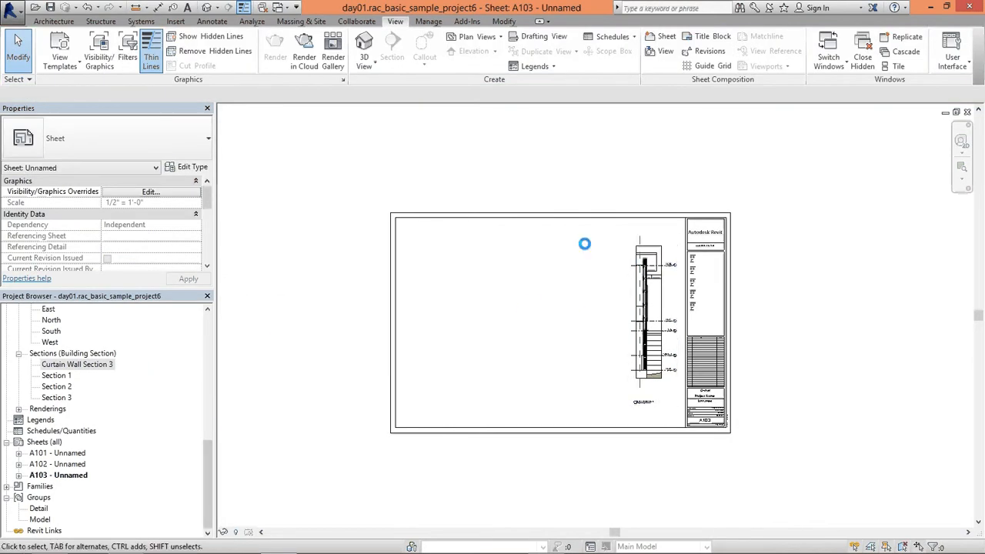
- Duplicate the Curtain Wall Section 3 view and rename the copy Curtain Wall Section 3 Detail
right_click(81, 364)
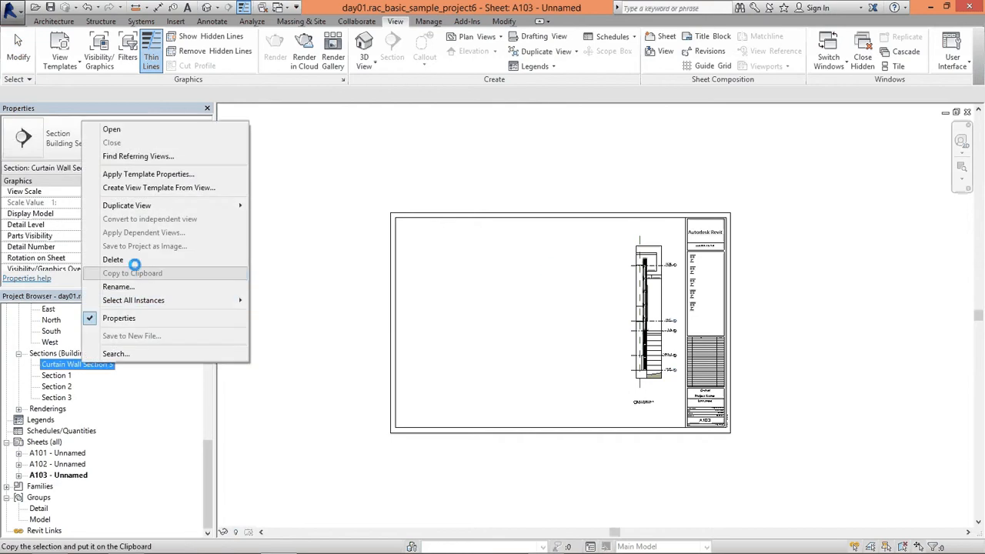
mouse_move(236, 205)
click(336, 154)
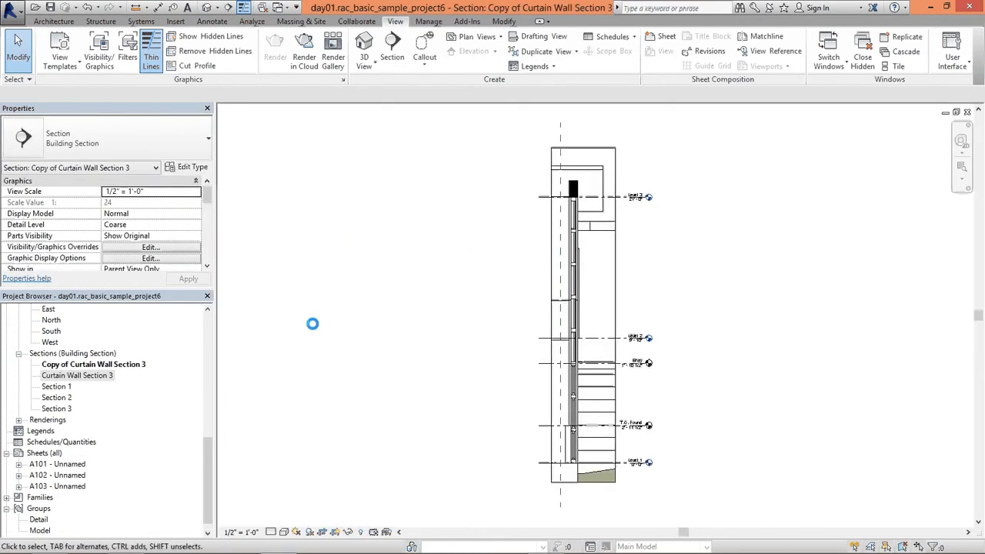
right_click(81, 364)
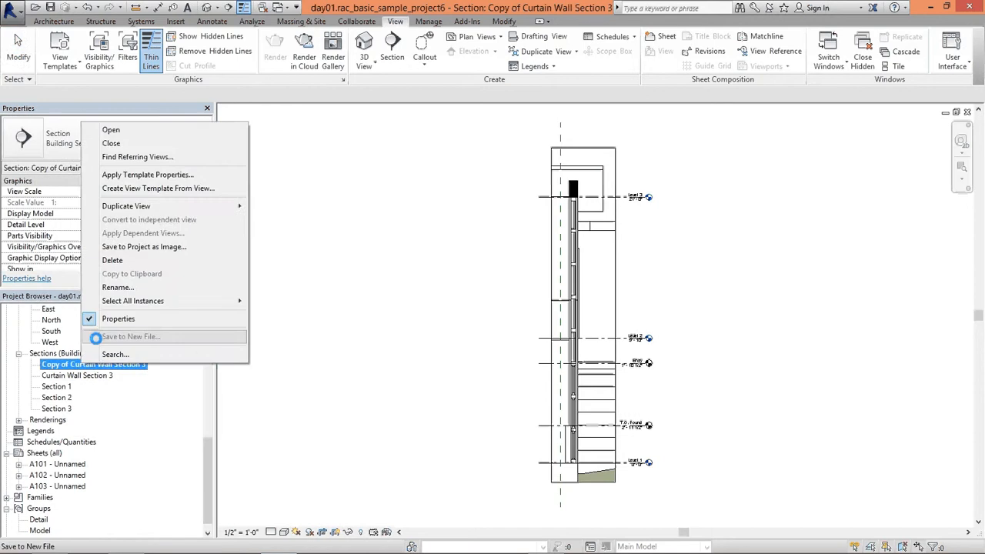
click(117, 282)
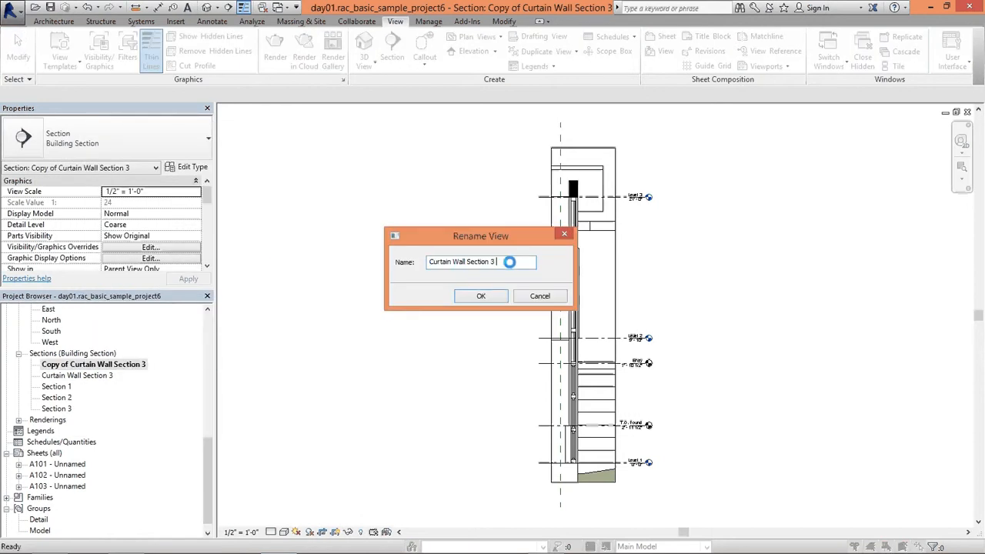
click(482, 296)
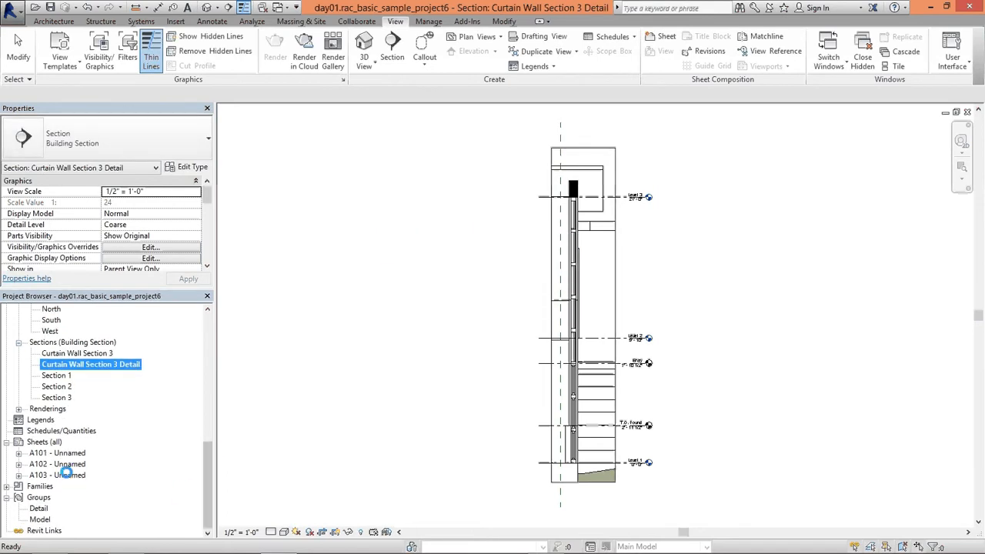
- Place Curtain Wall Section 3 Detail on sheet A103 beside the existing Curtain Wall Section 3 viewport
double_click(56, 475)
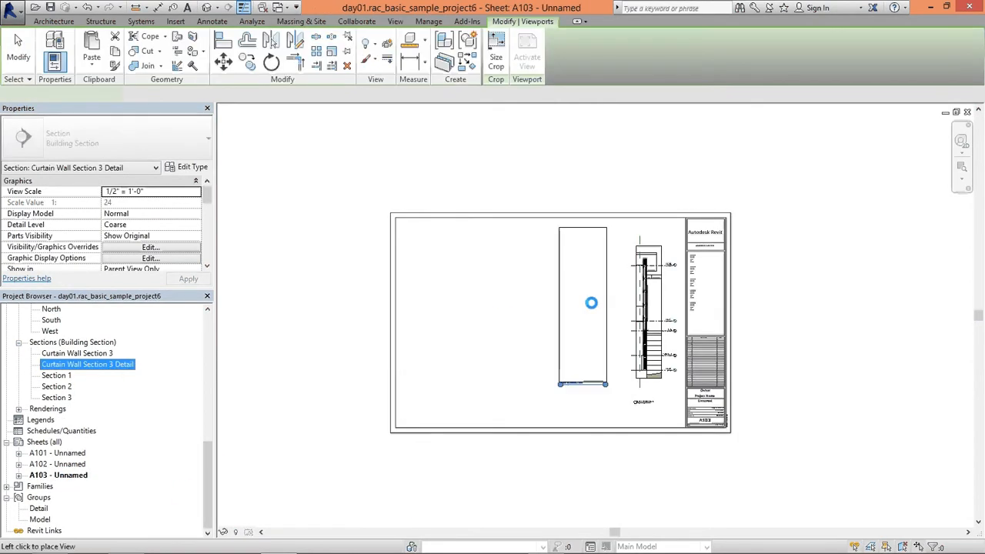
click(591, 302)
scroll(597, 300, up, 2)
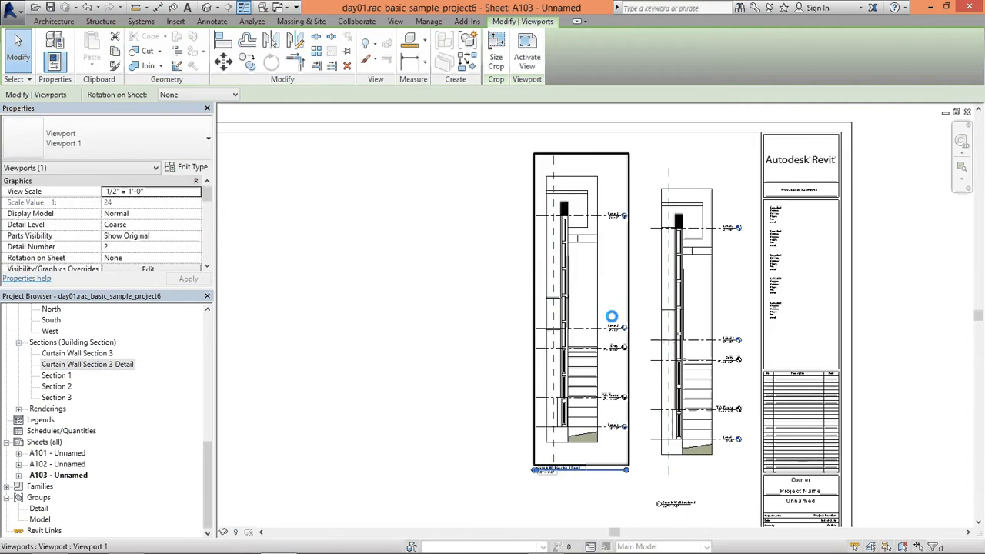
- Activate the detail section's viewport, set its view scale to 3" = 1'-0", and deactivate the view
double_click(617, 248)
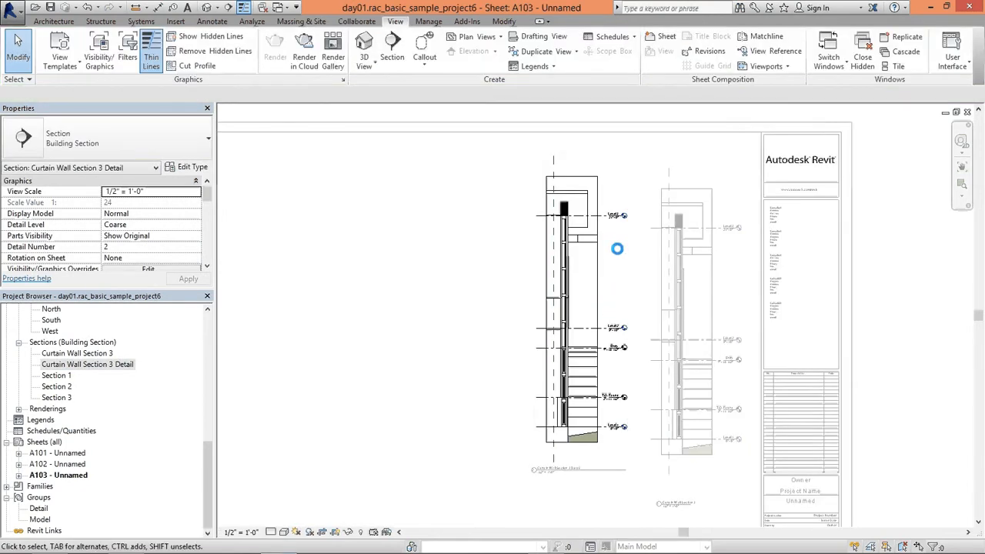
click(248, 532)
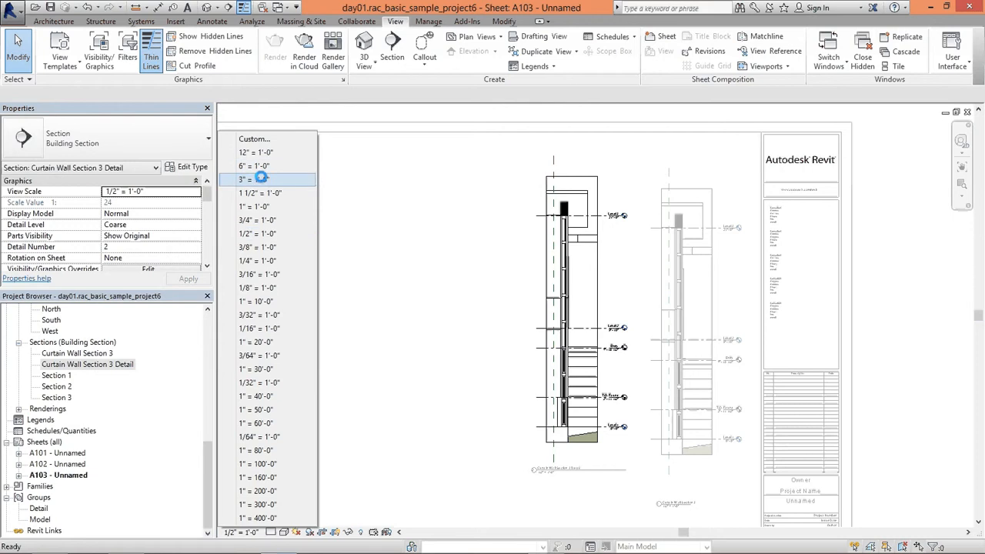
click(257, 169)
scroll(438, 362, down, 3)
middle_drag(438, 361, 412, 404)
scroll(566, 346, down, 3)
middle_drag(624, 318, 625, 363)
middle_drag(645, 305, 641, 352)
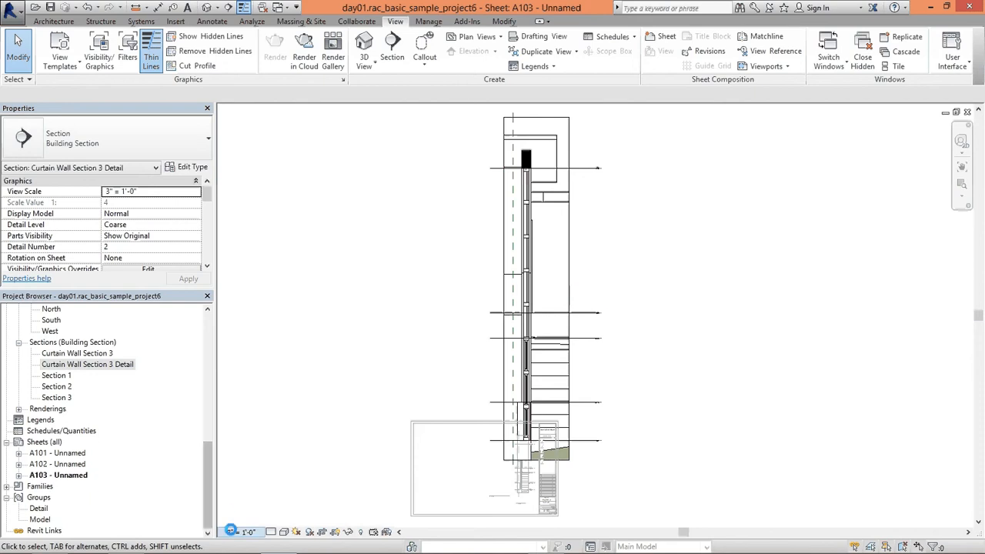
right_click(590, 257)
click(625, 311)
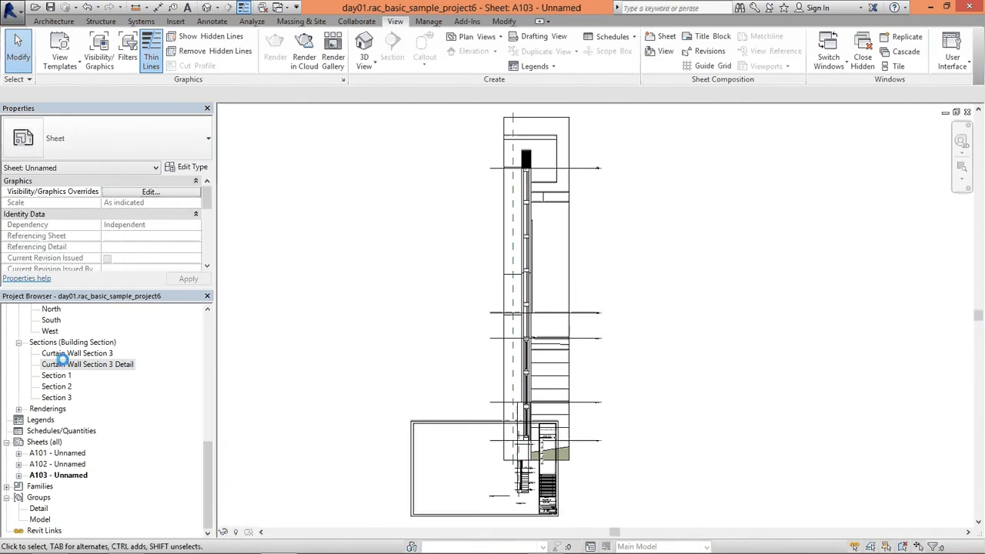
- Open Curtain Wall Section 3 Detail and add a horizontal view break to its crop region below the Level 3 ceiling
double_click(62, 361)
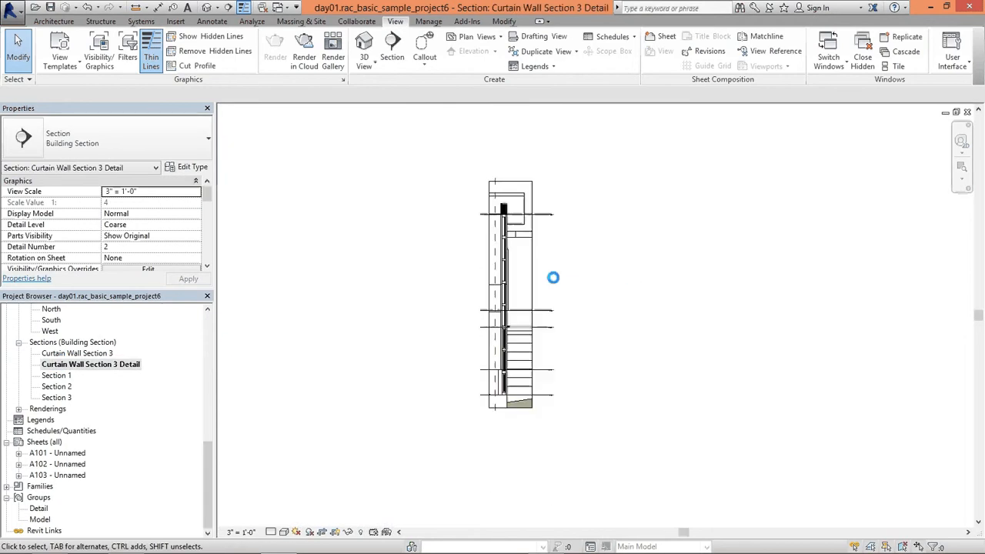
click(524, 263)
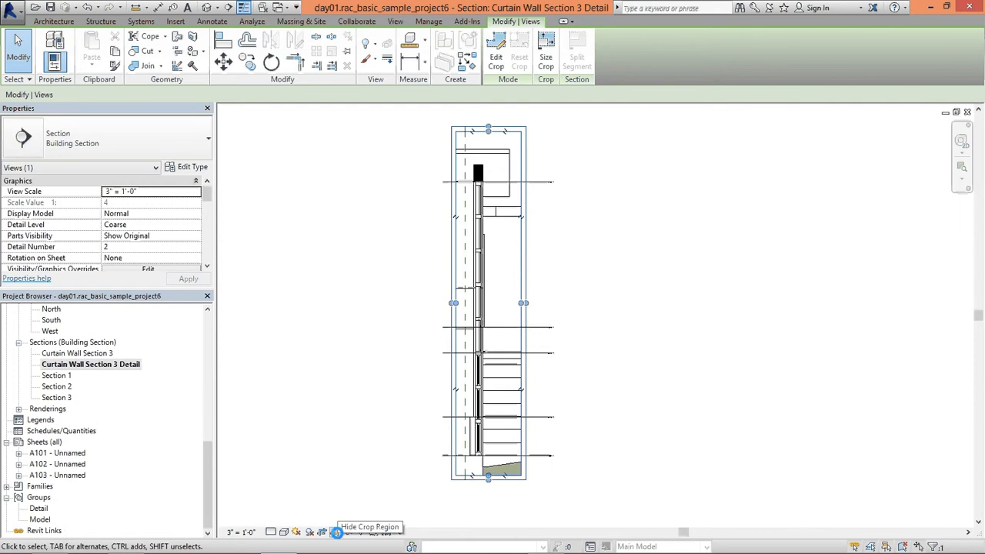
scroll(531, 207, up, 5)
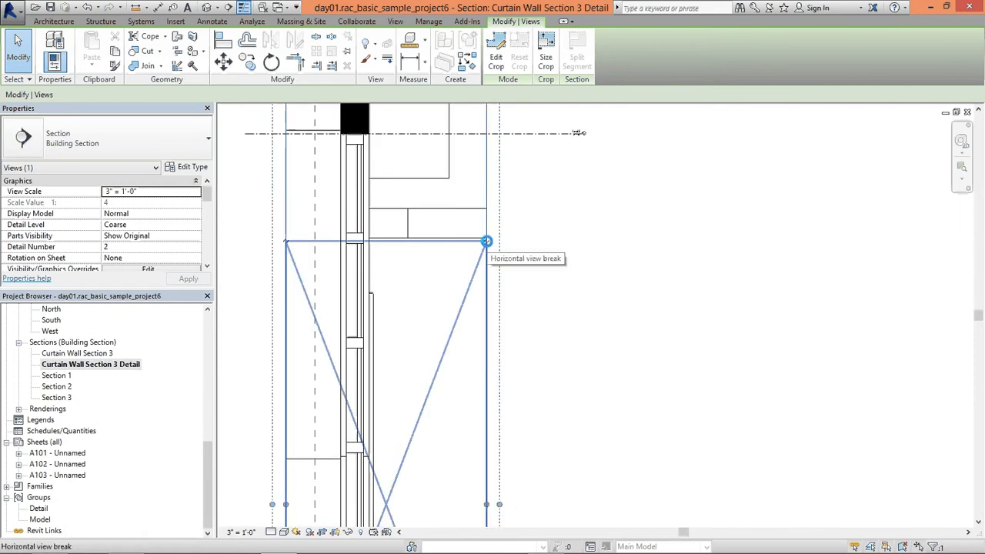
click(487, 241)
scroll(611, 270, down, 5)
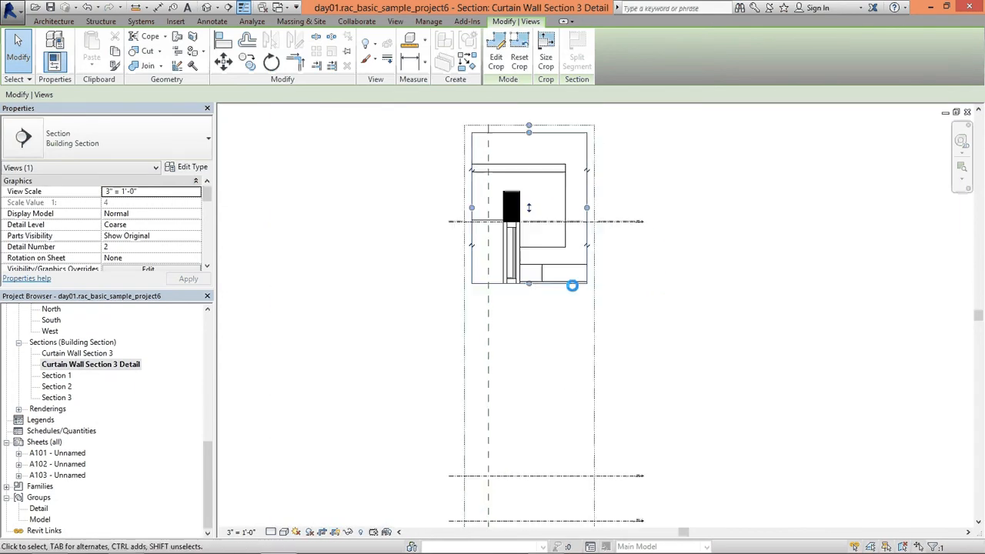
- Raise the lower edge of the Level 3 crop region and pull both side edges in toward the curtain wall
scroll(556, 286, up, 2)
drag(522, 282, 521, 241)
scroll(570, 256, down, 1)
middle_drag(569, 256, 574, 281)
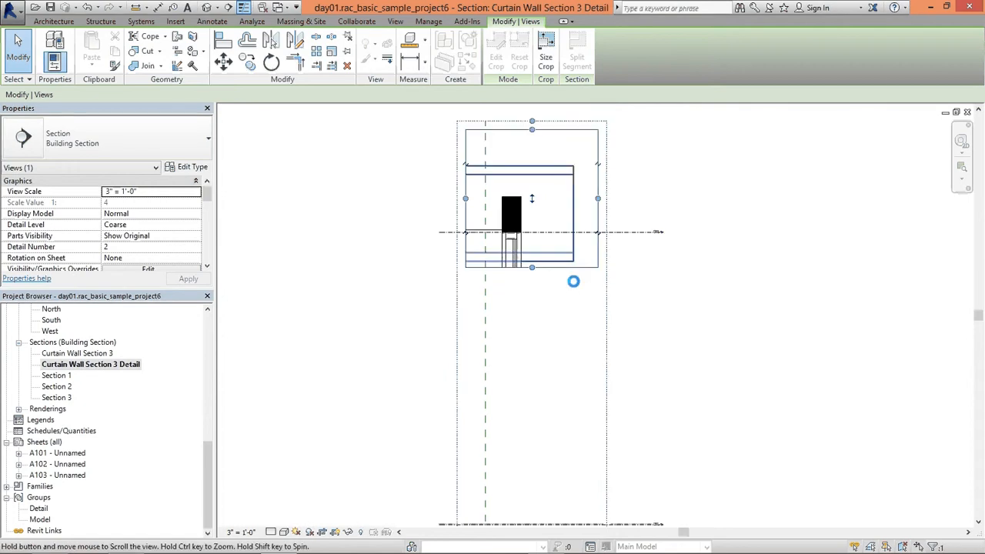
drag(600, 234, 545, 236)
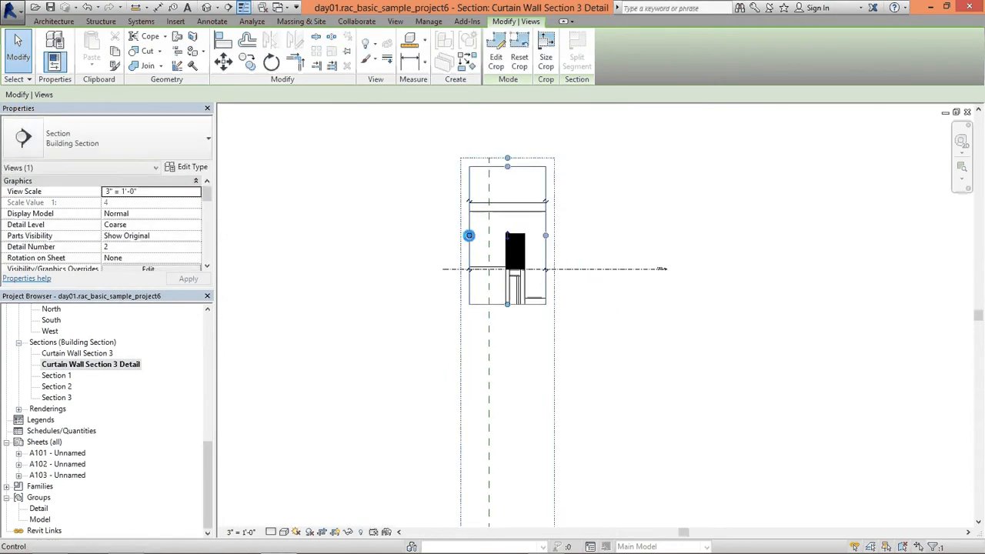
drag(469, 235, 489, 235)
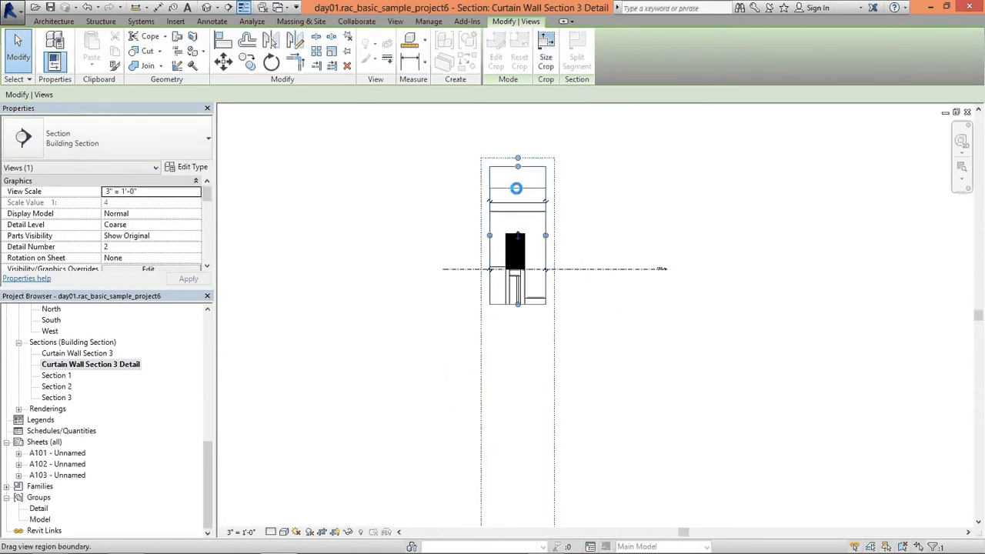
- Tighten the upper and lower edges of the Level 3 crop region around the curtain wall's head
drag(516, 189, 517, 219)
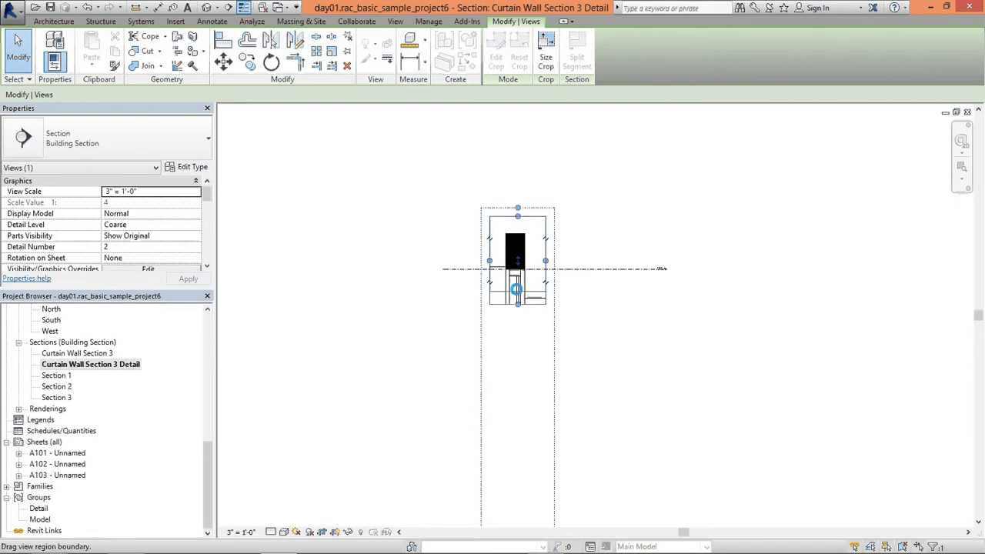
drag(517, 289, 517, 290)
scroll(527, 232, up, 1)
drag(517, 212, 515, 265)
drag(515, 310, 515, 304)
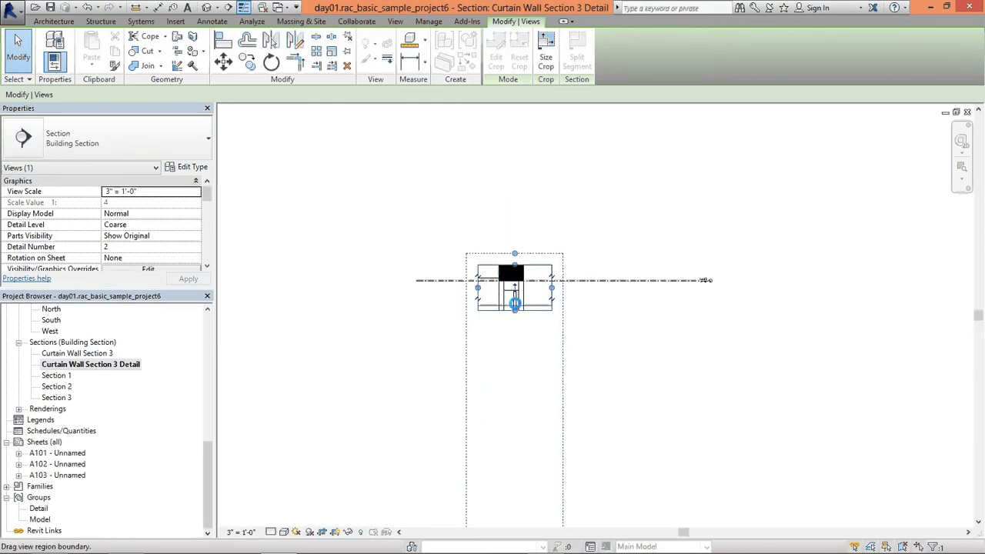
click(516, 306)
- Stretch the upper edge of the lower crop region up past Level 2 to just below the Level 3 region
scroll(521, 347, down, 2)
middle_drag(521, 347, 518, 224)
middle_drag(506, 439, 502, 381)
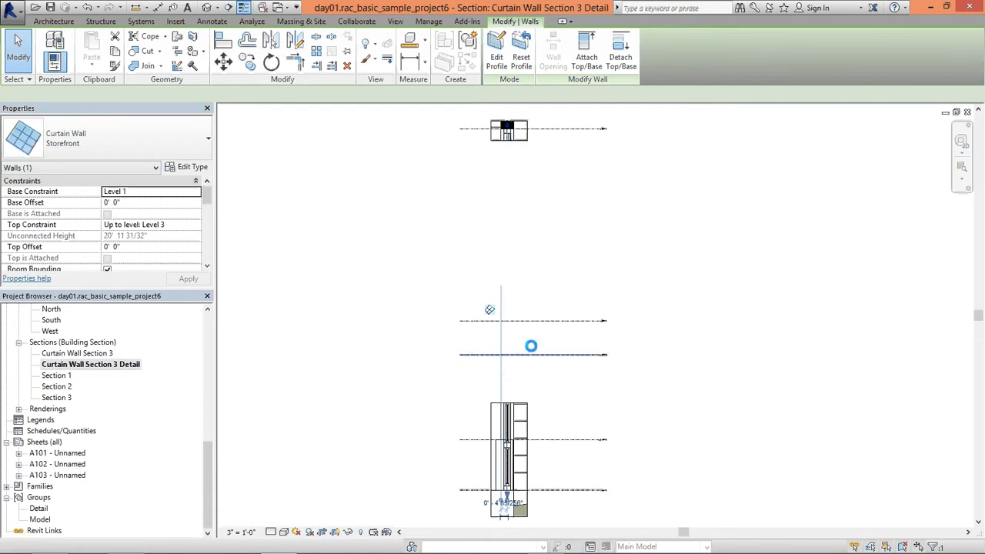
click(527, 409)
drag(510, 409, 521, 154)
scroll(528, 197, up, 2)
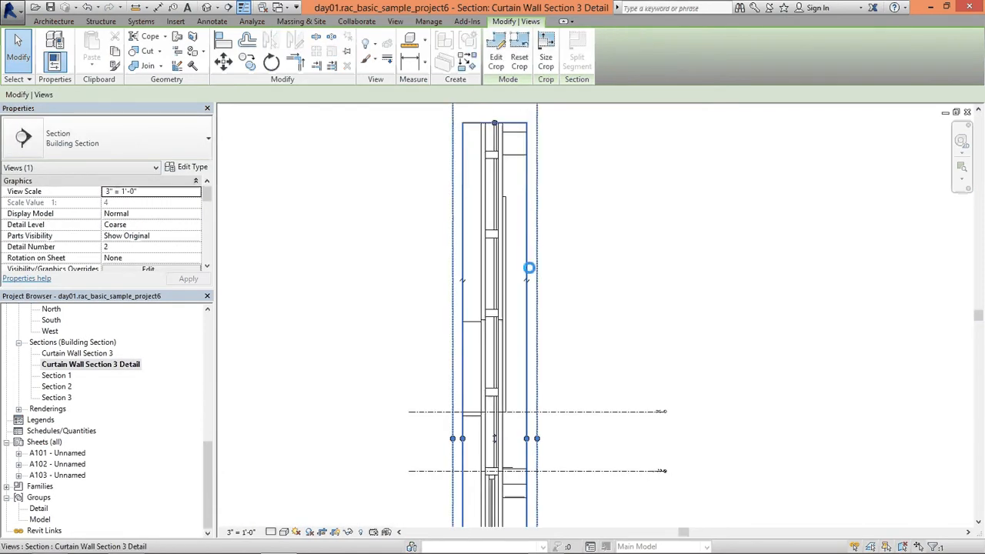
- Break the stretched crop region horizontally and trim its upper part down to a short band around one intermediate mullion
click(527, 281)
drag(495, 280, 506, 142)
scroll(492, 142, up, 5)
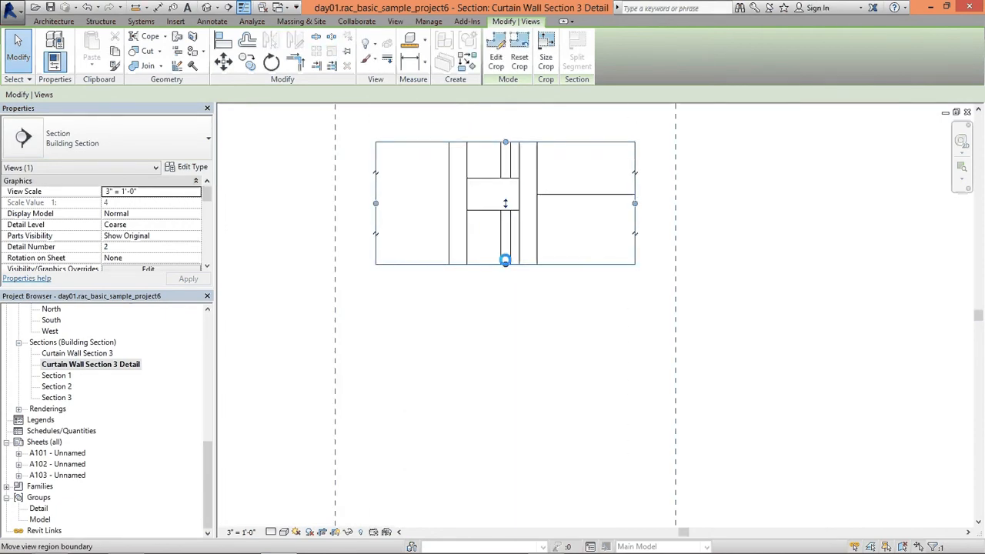
drag(505, 263, 506, 248)
- Move the intermediate mullion's crop region up so it sits just beneath the Level 3 region
scroll(508, 246, down, 3)
middle_drag(522, 241, 527, 375)
scroll(525, 370, up, 3)
scroll(507, 338, down, 1)
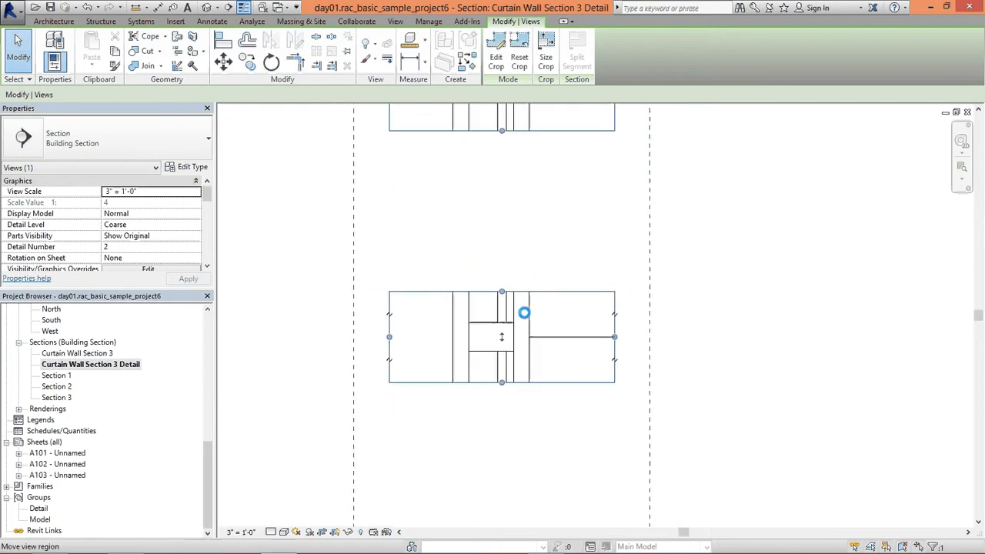
scroll(493, 345, down, 1)
middle_drag(493, 345, 484, 427)
drag(493, 419, 490, 335)
scroll(508, 322, up, 2)
drag(489, 261, 488, 270)
scroll(539, 367, down, 2)
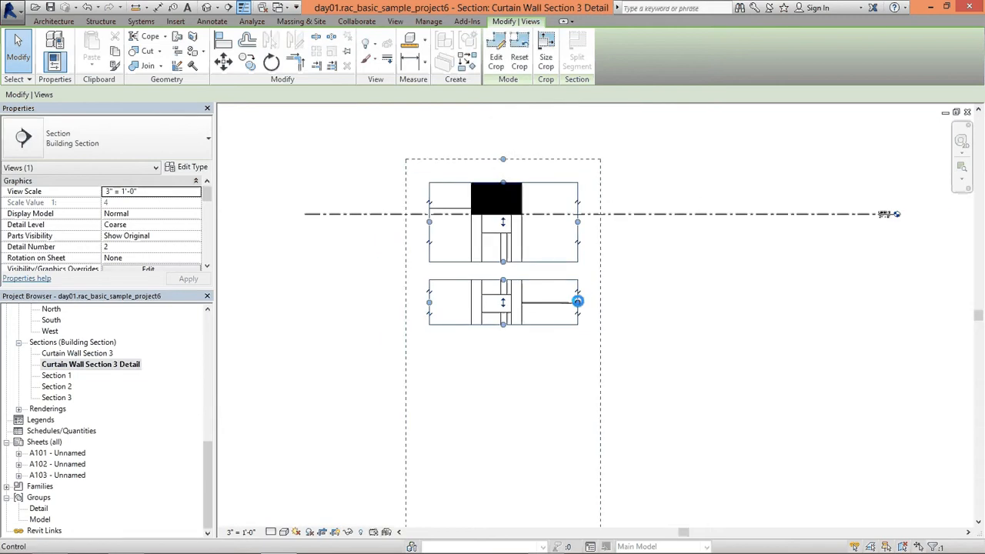
- Narrow the crop regions from both sides of the curtain wall and move the lowest region up beneath the intermediate one
drag(578, 301, 541, 301)
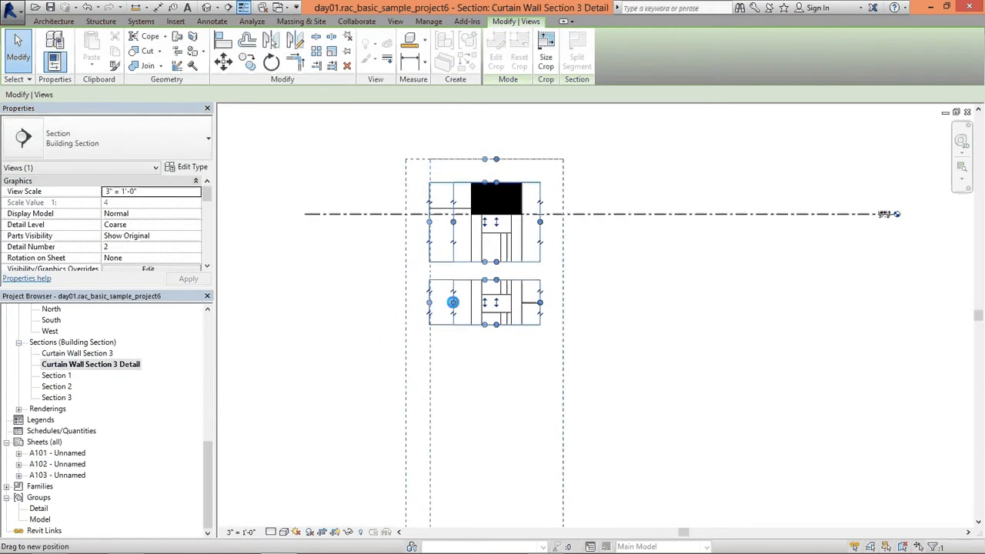
click(503, 390)
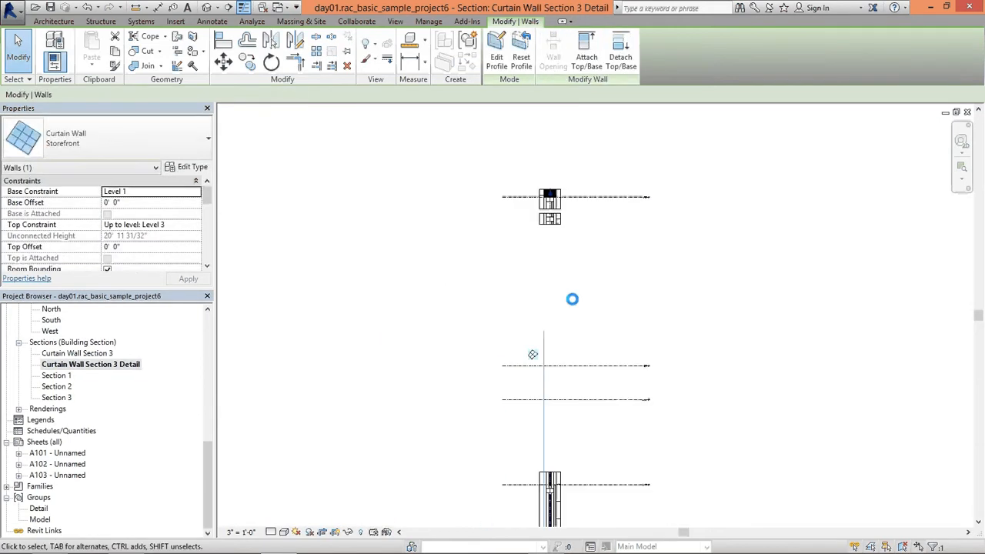
click(647, 397)
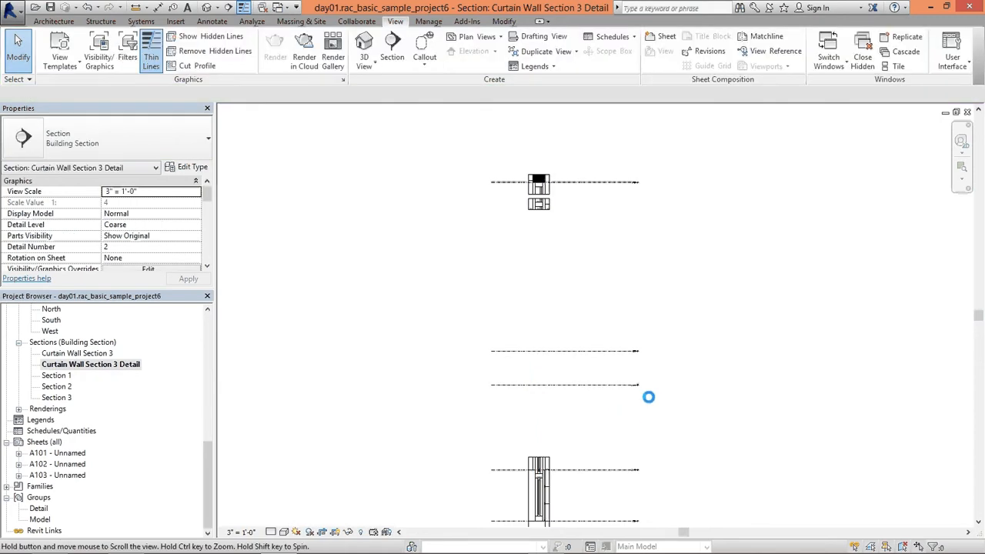
click(523, 442)
drag(508, 450, 528, 223)
click(633, 319)
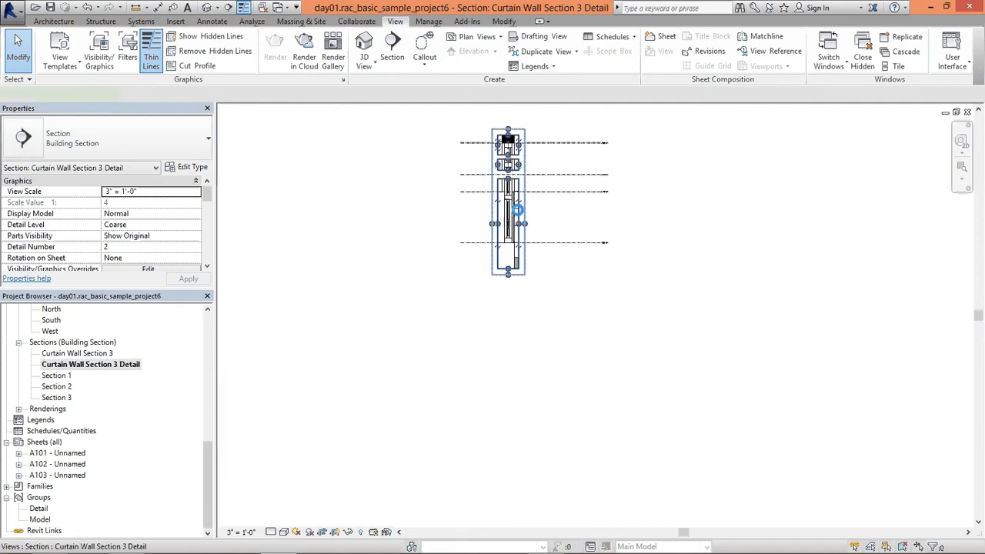
click(517, 209)
mouse_move(875, 543)
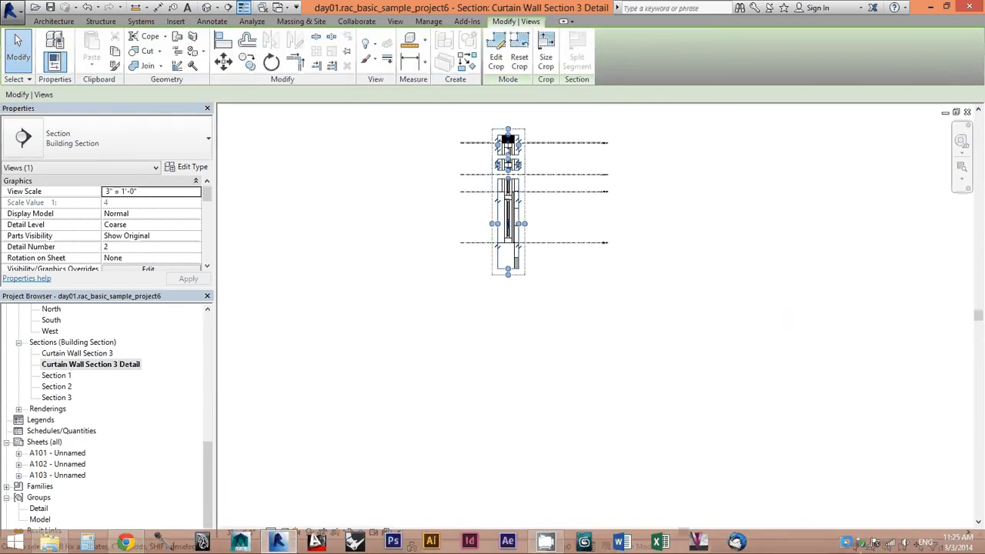
click(875, 542)
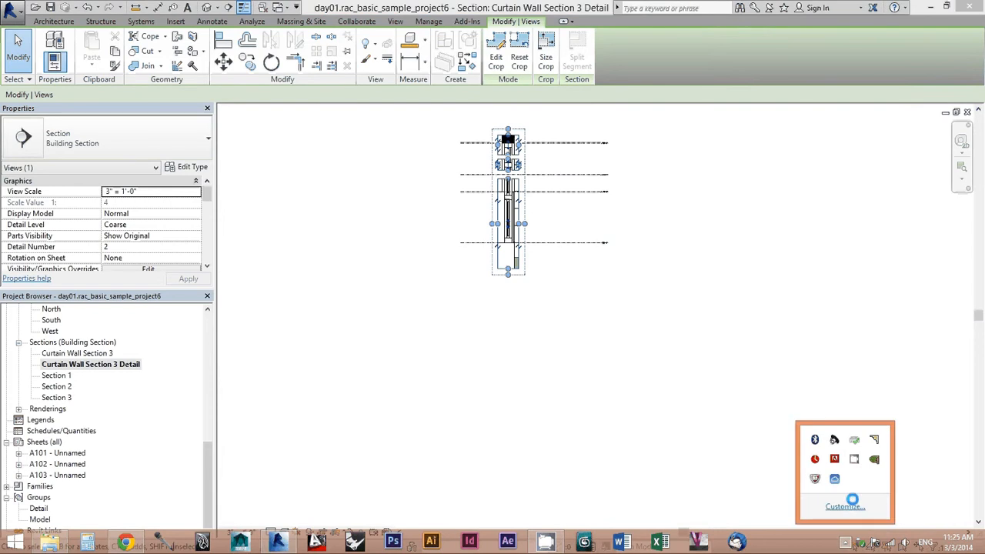
right_click(853, 460)
click(884, 419)
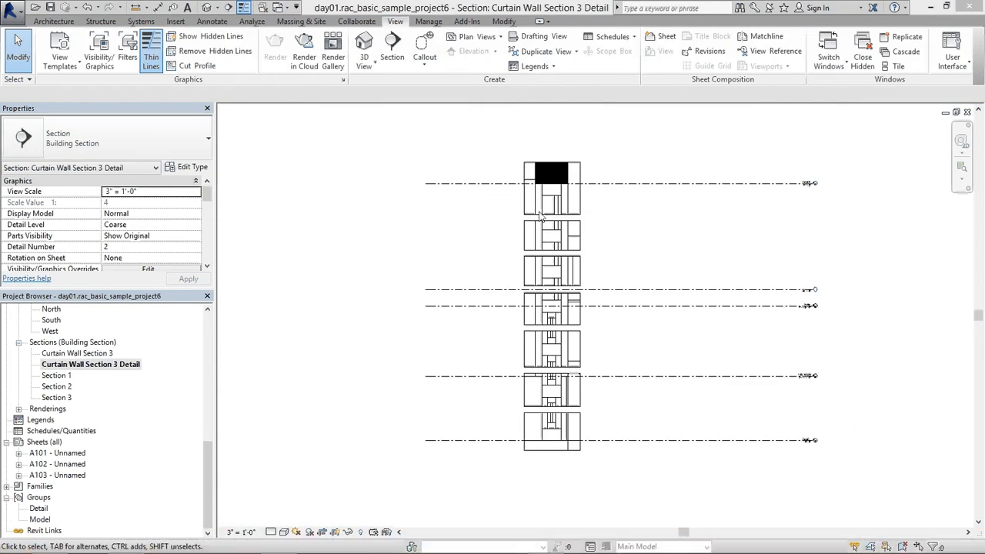
- Shorten the level lines from their head ends so the level heads sit just beside the crop regions
scroll(577, 225, up, 3)
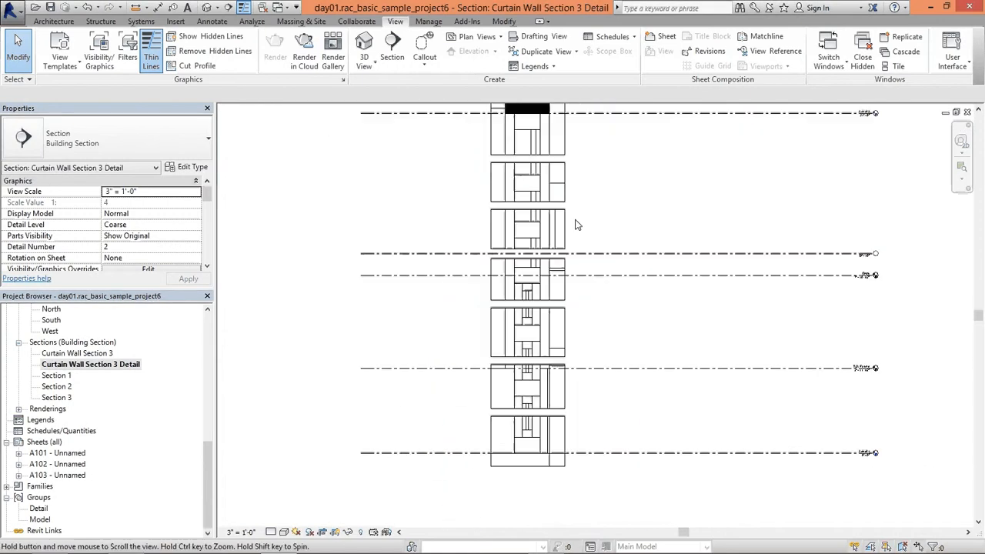
middle_drag(576, 220, 568, 209)
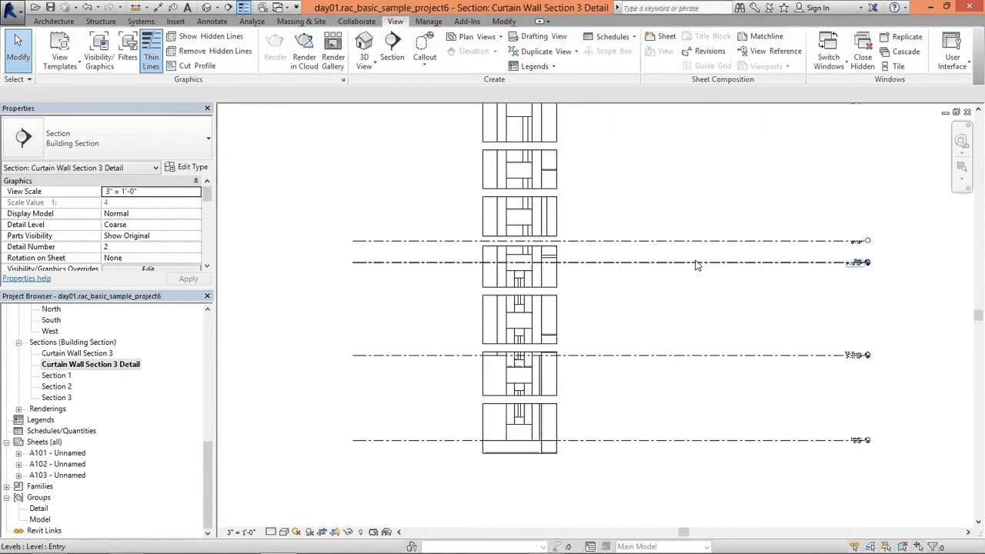
click(636, 263)
scroll(862, 263, up, 5)
drag(861, 261, 371, 297)
scroll(370, 315, down, 1)
middle_drag(370, 317, 695, 325)
scroll(682, 296, up, 2)
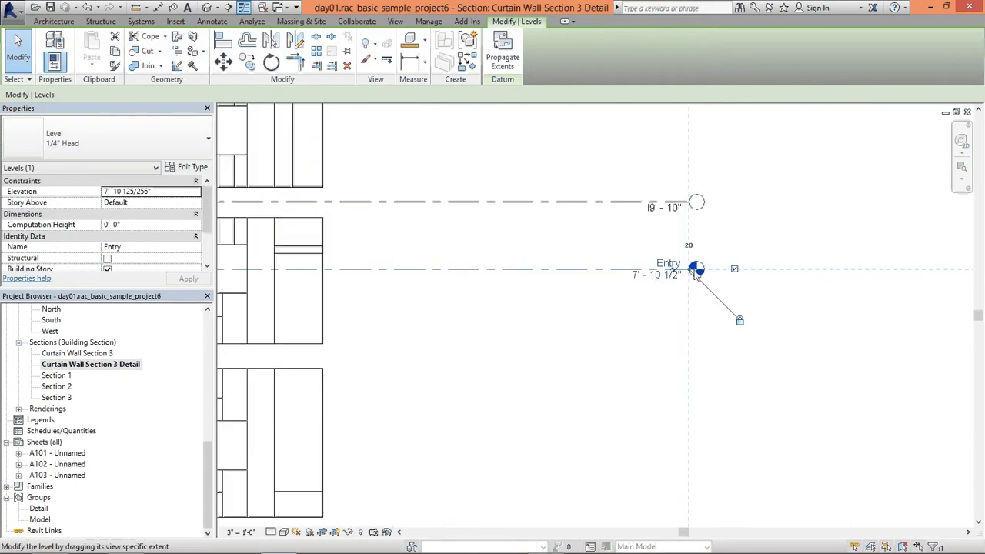
drag(695, 269, 394, 324)
click(395, 324)
scroll(389, 362, down, 2)
middle_drag(389, 362, 451, 339)
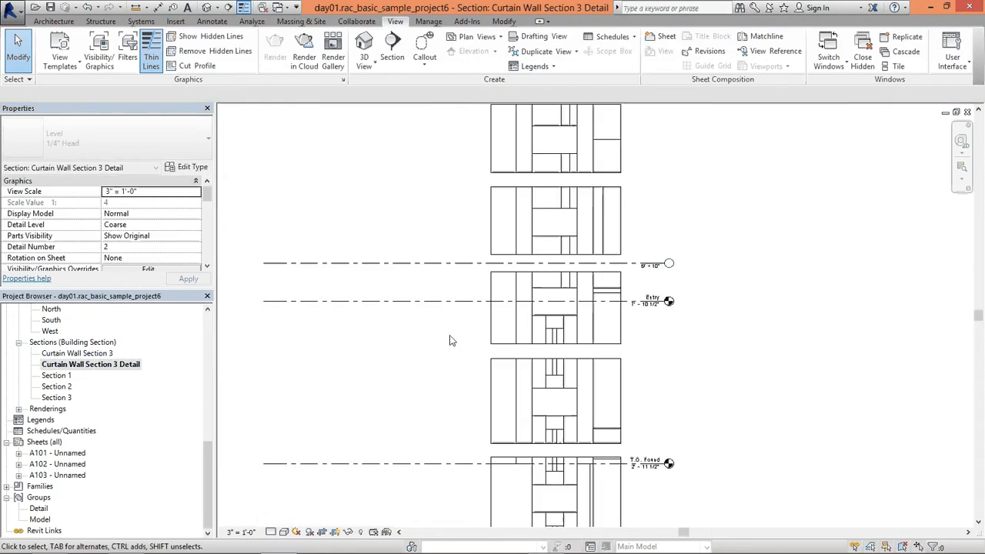
- Shorten the opposite, headless ends of the level lines to just outside the crop regions
middle_drag(344, 332, 400, 338)
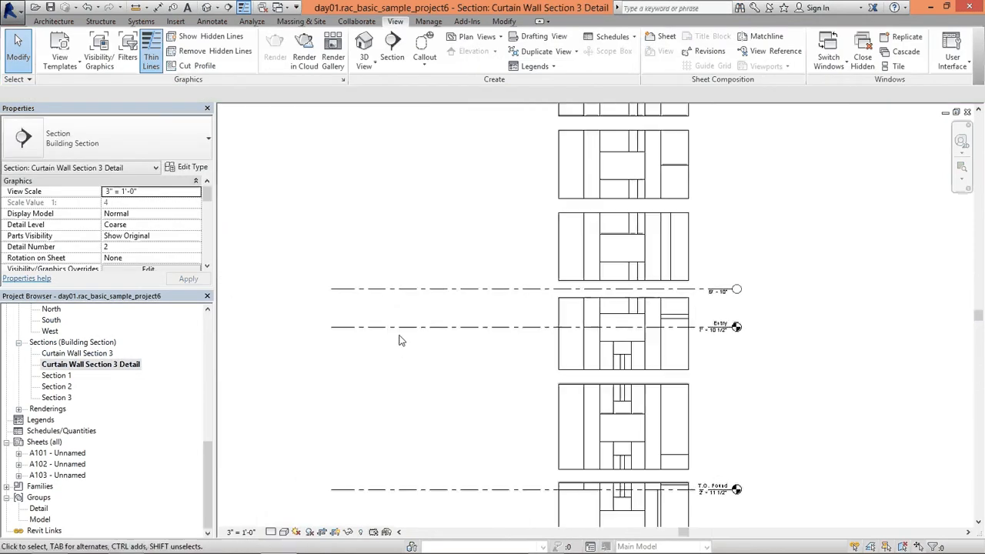
click(341, 331)
drag(479, 331, 562, 336)
click(820, 228)
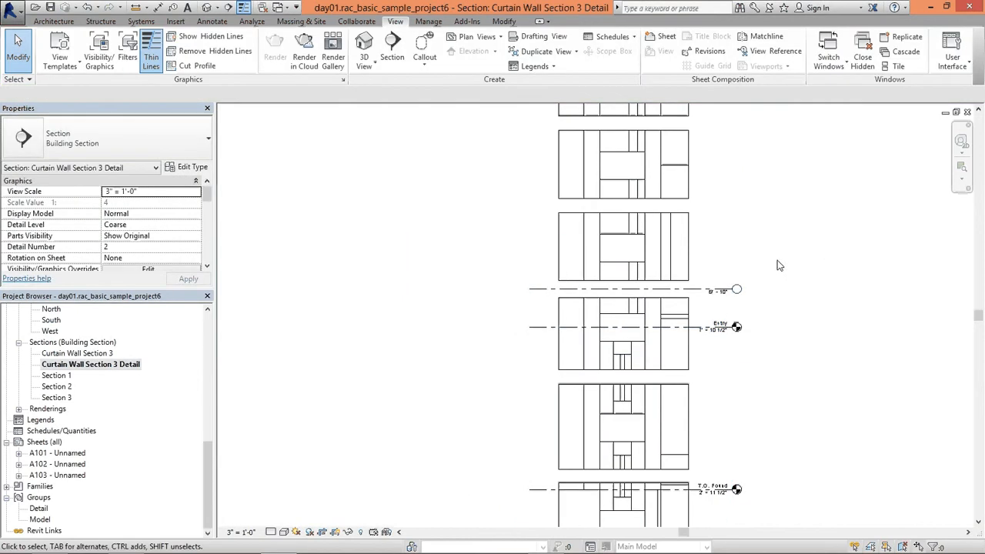
- Hide the crop region in the Curtain Wall Section 3 Detail view
scroll(622, 272, down, 5)
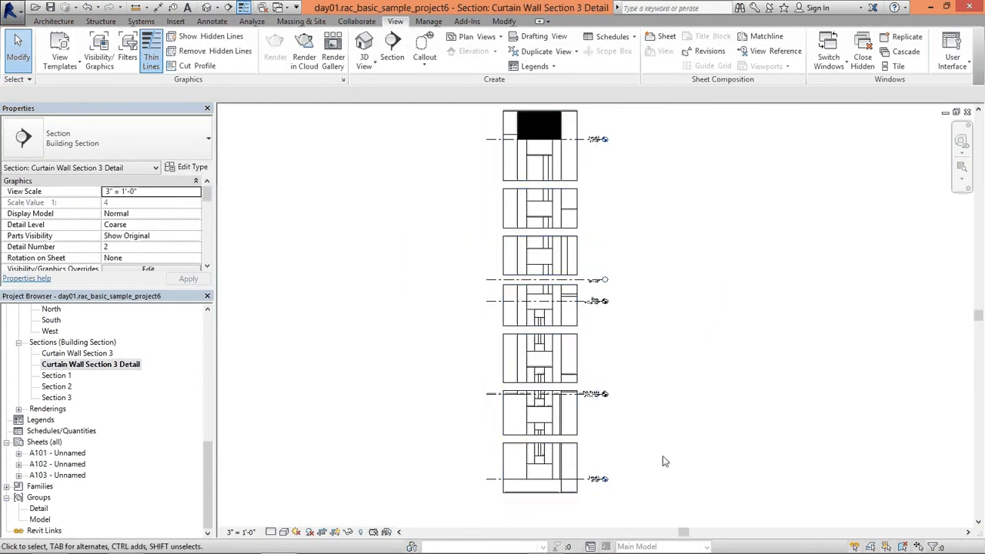
scroll(650, 339, down, 3)
middle_drag(645, 364, 629, 327)
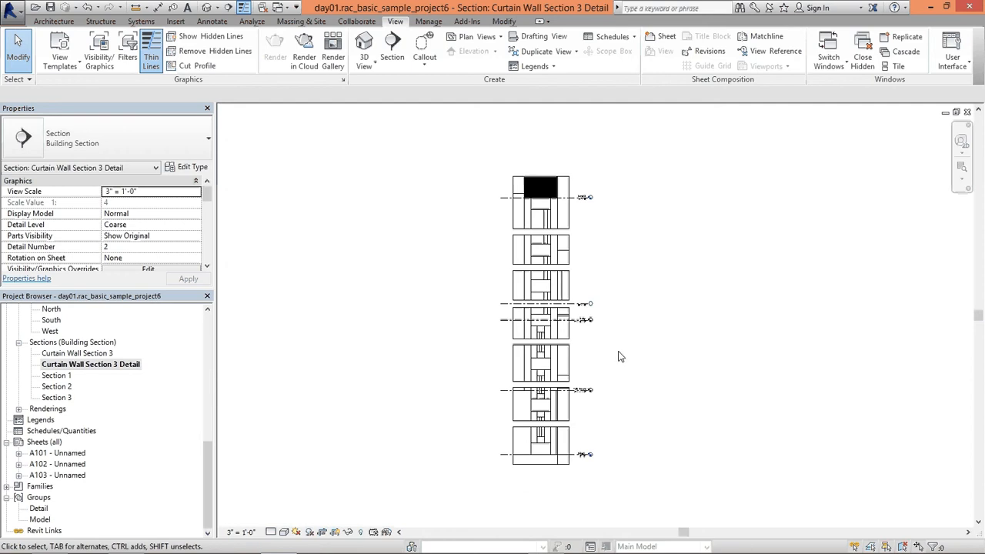
click(337, 534)
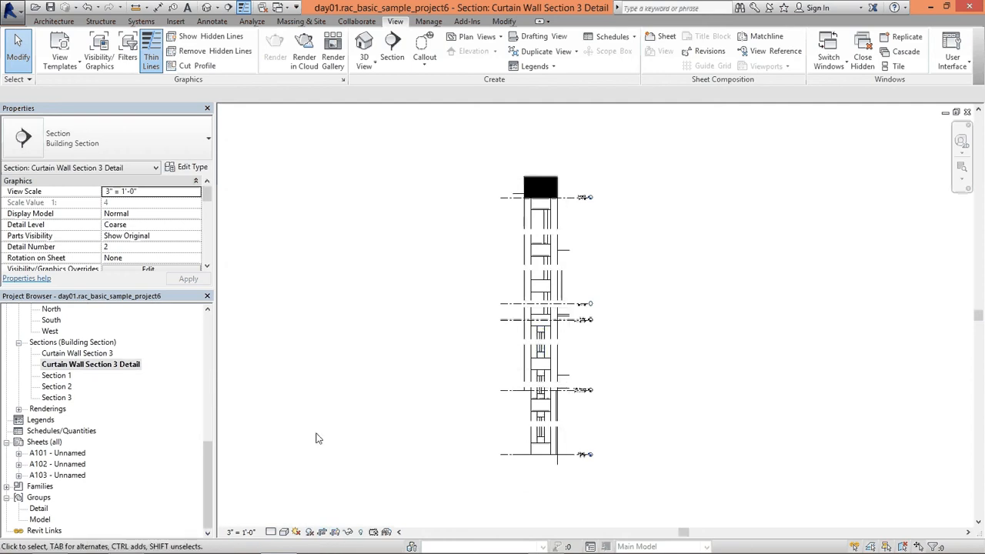
- Open sheet A103 and move the detail viewport onto the sheet beside the Curtain Wall Section 3 viewport
double_click(58, 475)
middle_drag(552, 344, 555, 295)
drag(533, 185, 516, 416)
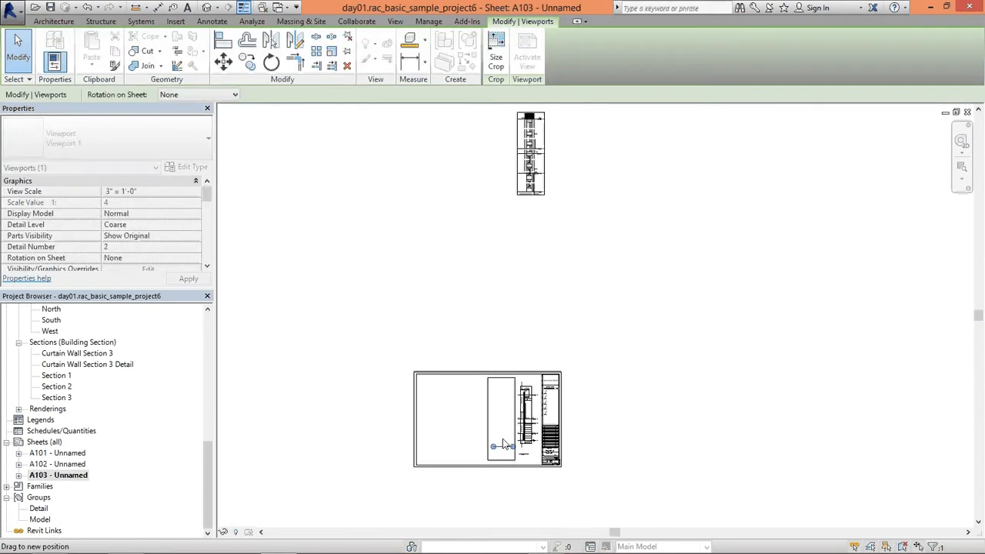
click(637, 422)
scroll(585, 416, down, 2)
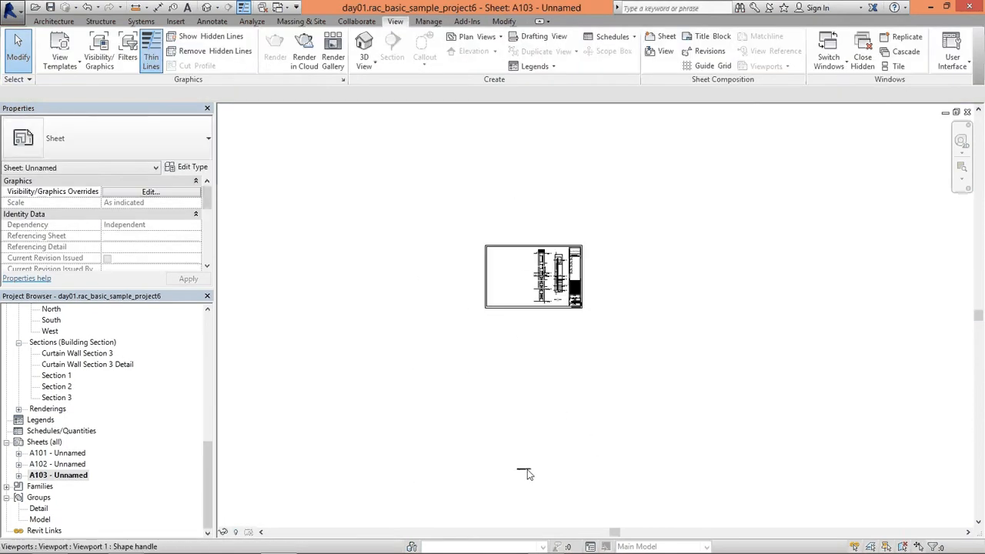
- Move the detail's view title up so it sits inside the sheet border just beneath its viewport
click(544, 366)
scroll(548, 310, up, 6)
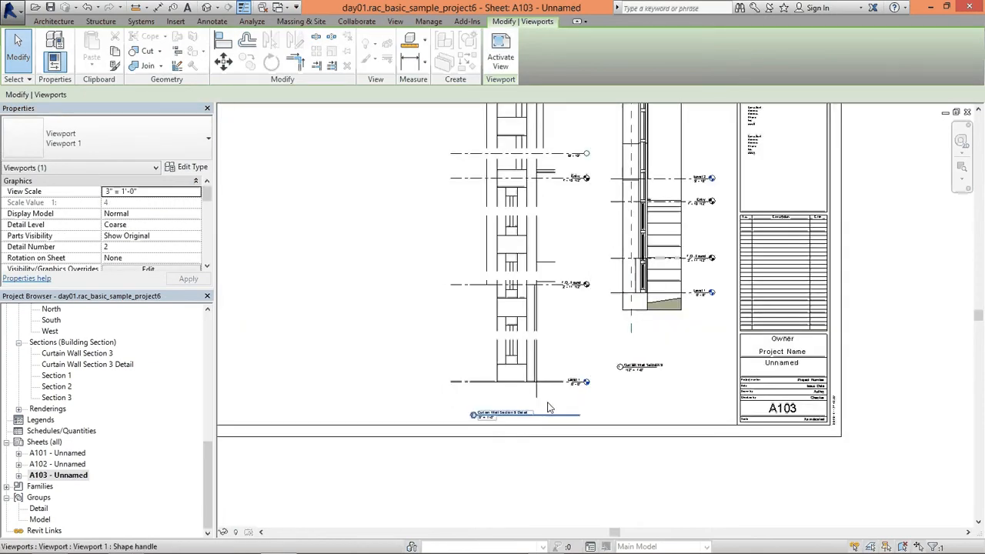
drag(548, 410, 549, 396)
click(550, 415)
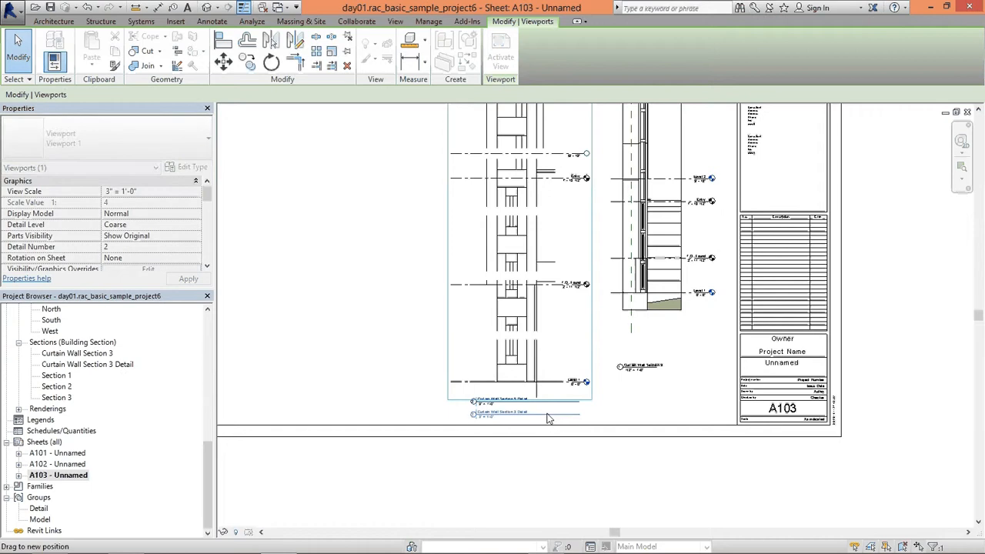
middle_drag(577, 400, 581, 475)
- Activate the detail view on the sheet, move its lower crop regions up to even out the gaps, and deactivate the view
double_click(565, 308)
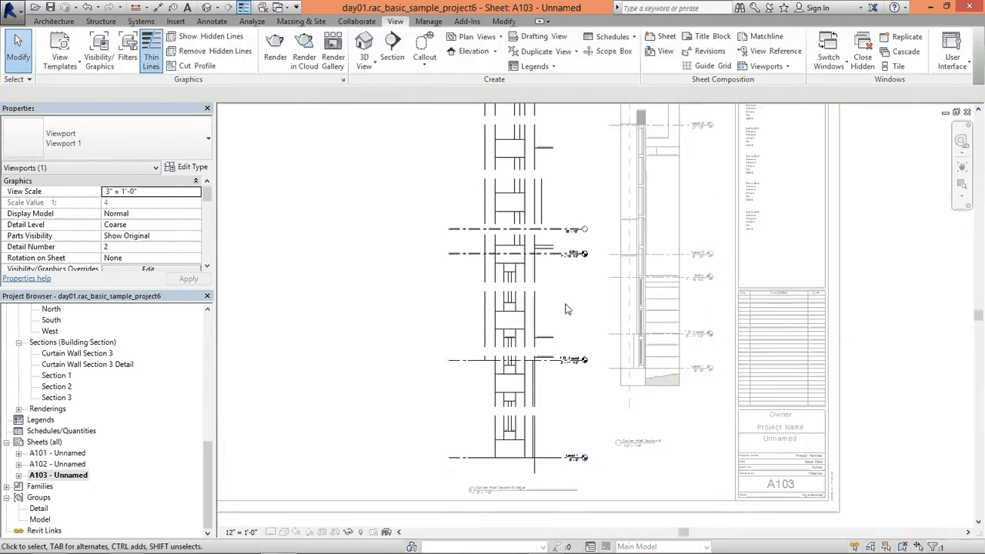
click(511, 296)
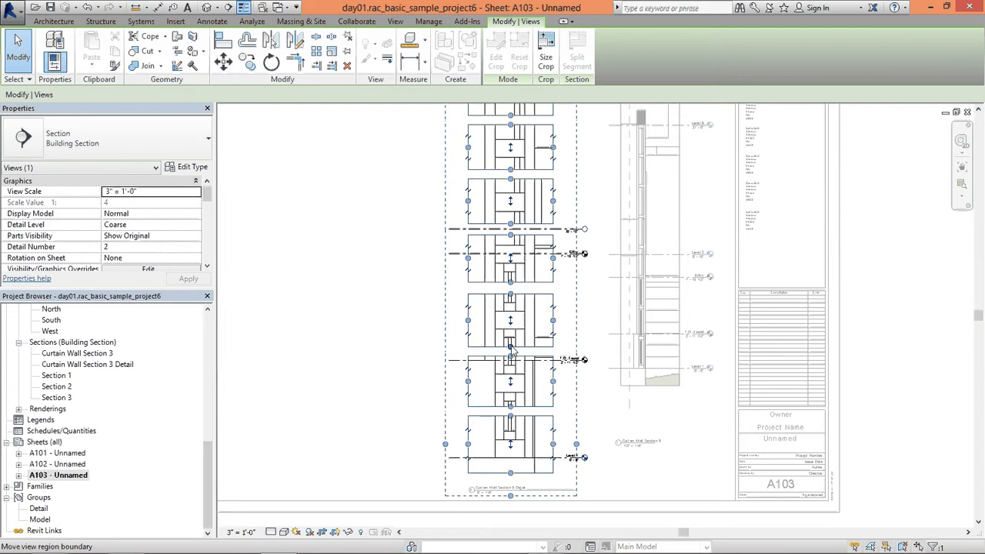
click(513, 315)
drag(512, 324, 514, 385)
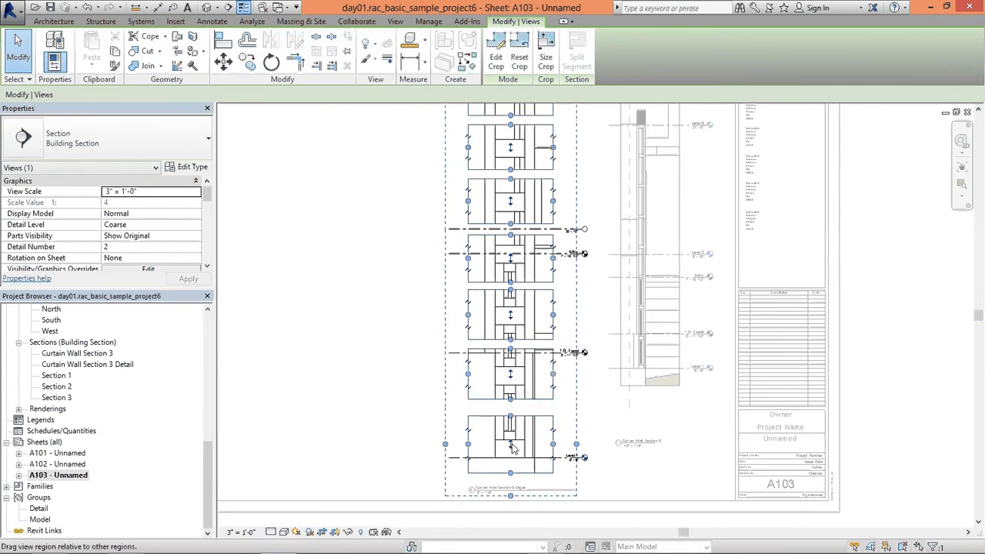
middle_drag(667, 311, 651, 391)
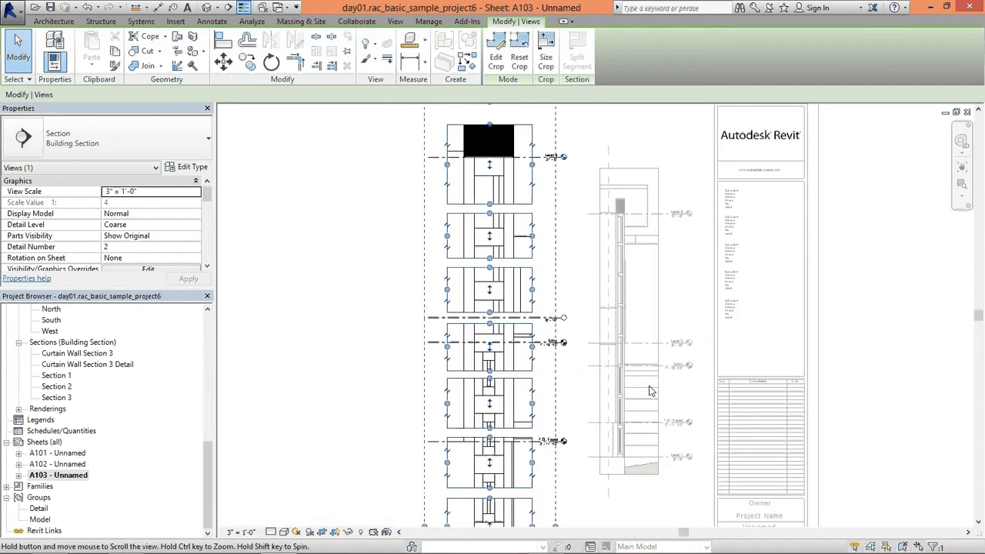
scroll(650, 393, down, 1)
scroll(531, 247, up, 3)
scroll(500, 244, down, 2)
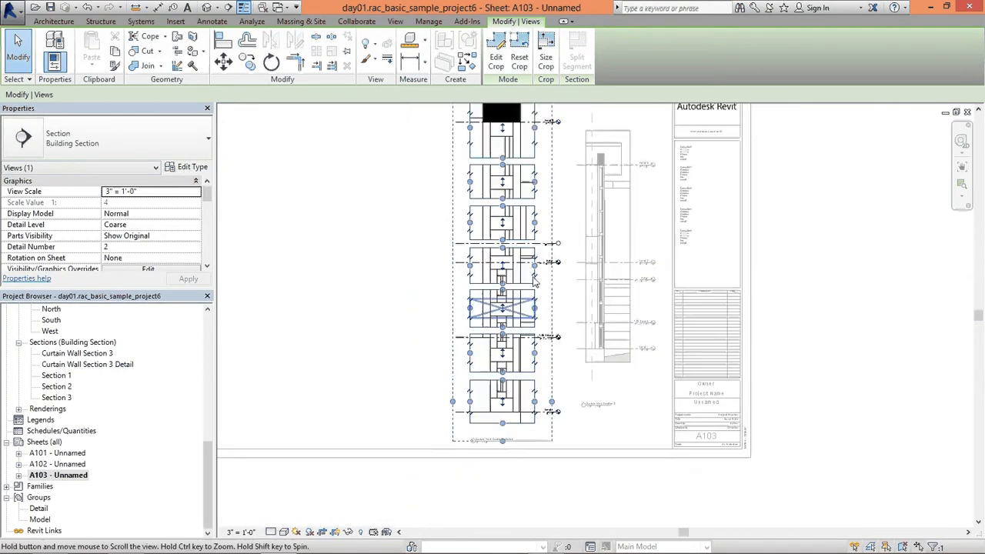
click(539, 483)
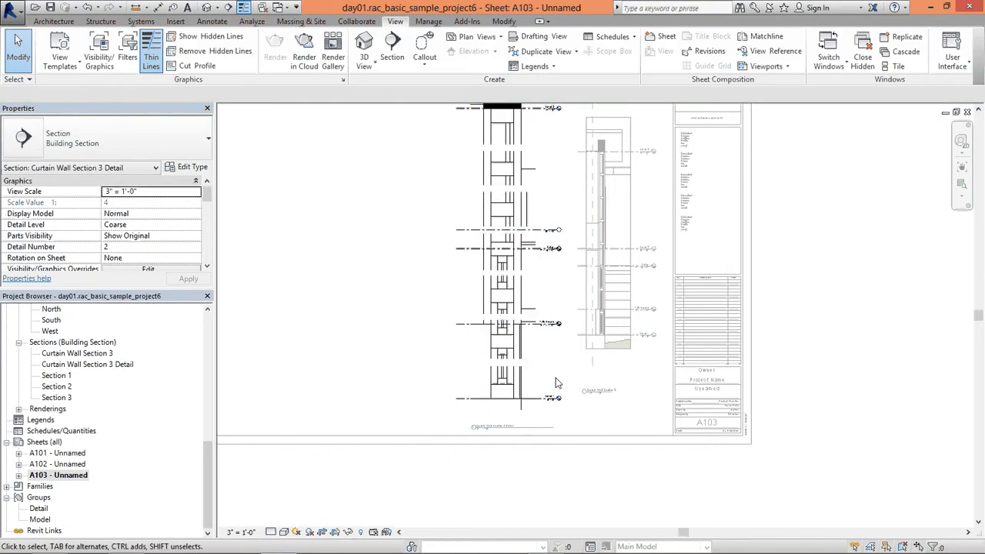
right_click(545, 371)
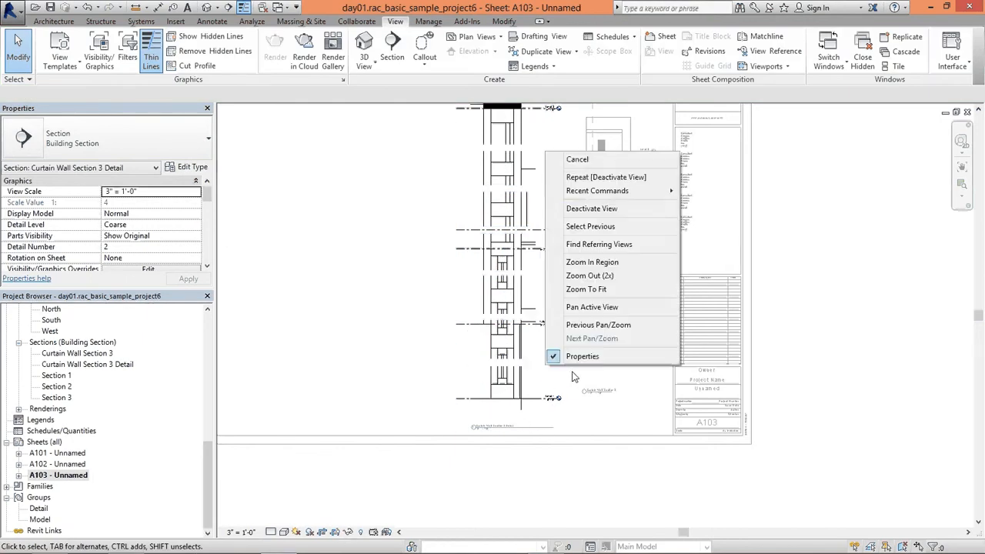
click(611, 204)
- Move the Curtain Wall Section 3 viewport down until its view title lines up with the detail's title
drag(623, 342, 615, 376)
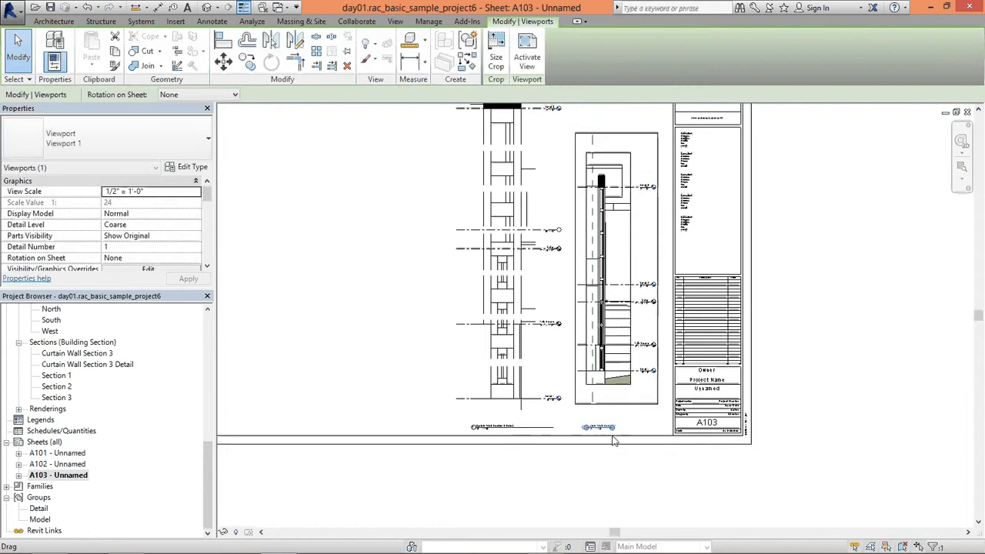
click(608, 461)
scroll(614, 443, up, 2)
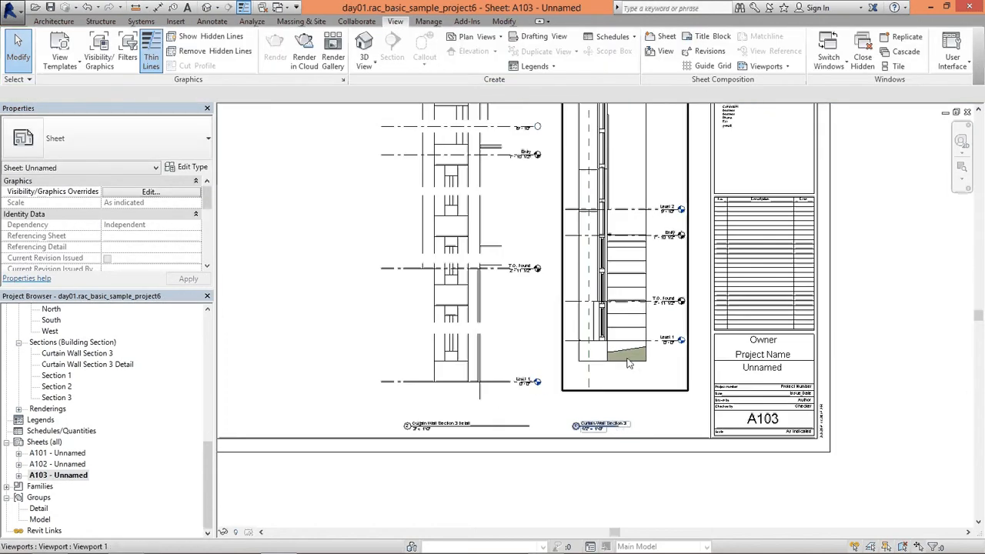
- Lengthen the Curtain Wall Section 3 title line and shorten the detail's title line to about the same length
click(619, 434)
scroll(620, 434, up, 3)
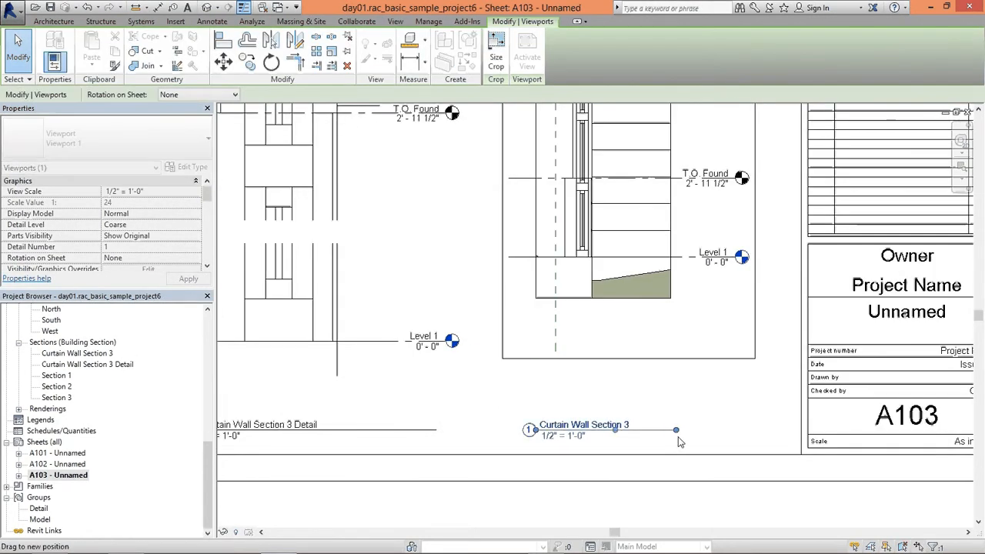
drag(678, 436, 686, 438)
click(672, 450)
scroll(608, 437, down, 2)
middle_drag(535, 442, 606, 437)
click(493, 357)
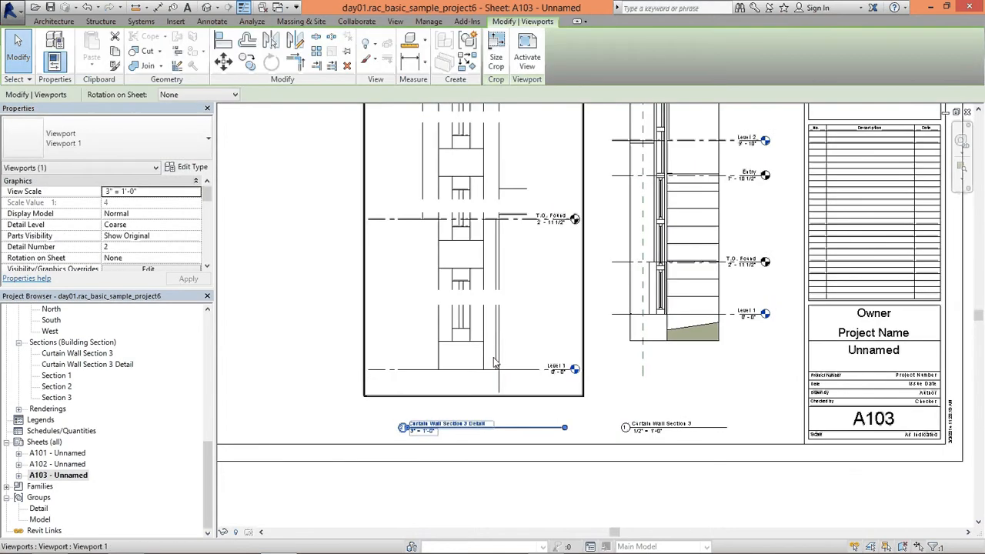
drag(565, 427, 530, 429)
click(539, 471)
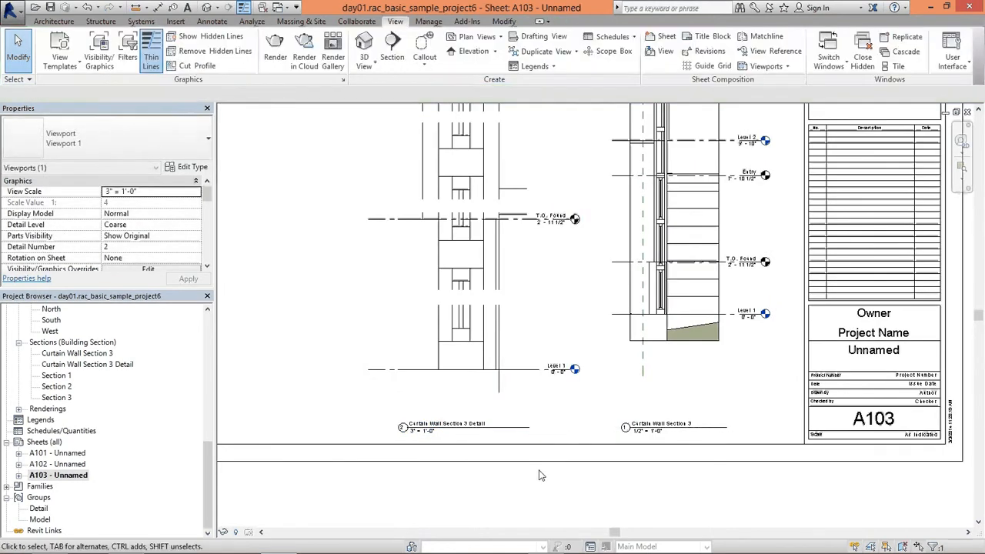
- Lower the Curtain Wall Section 3 viewport to just above the sheet border and move its title back in line with the detail's title
scroll(540, 470, down, 1)
scroll(625, 327, up, 1)
click(698, 348)
drag(662, 350, 662, 377)
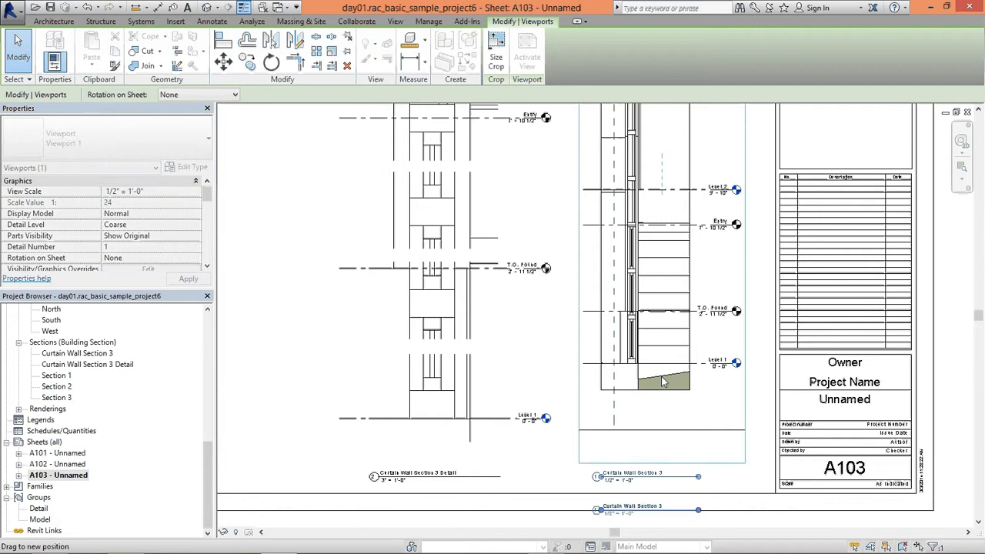
scroll(666, 393, down, 1)
middle_drag(667, 396, 669, 305)
drag(643, 290, 646, 325)
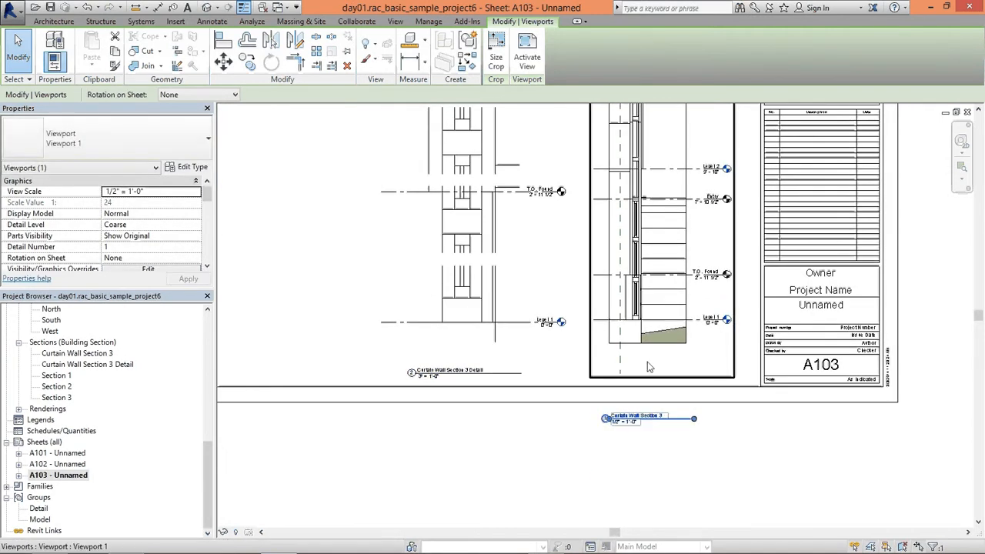
key(Escape)
drag(675, 417, 679, 375)
key(Escape)
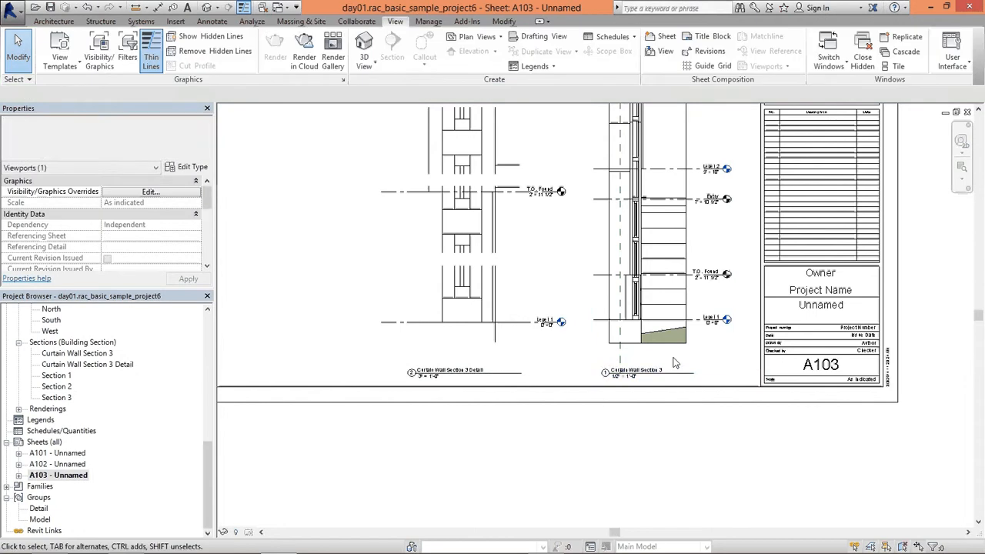
- Activate the Curtain Wall Section 3 view on the sheet and hide its vertical dashed reference plane
double_click(674, 362)
right_click(621, 355)
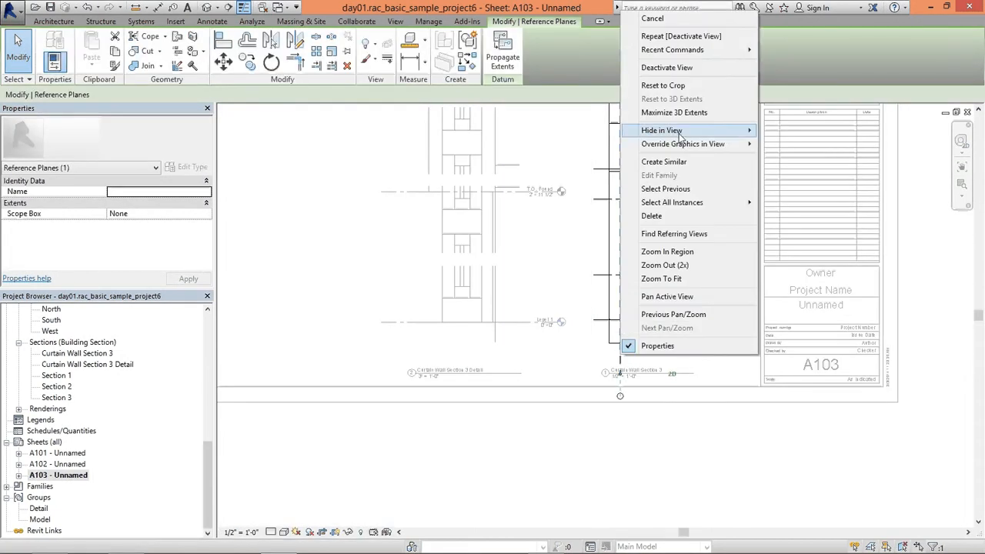
mouse_move(681, 132)
click(790, 147)
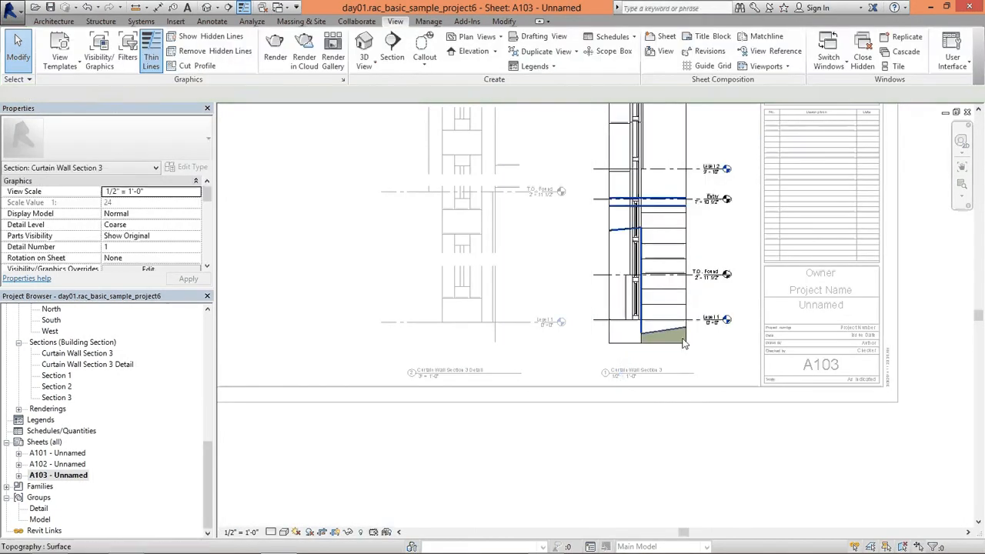
- Hide the crop region of Curtain Wall Section 3 and deactivate the view
click(334, 533)
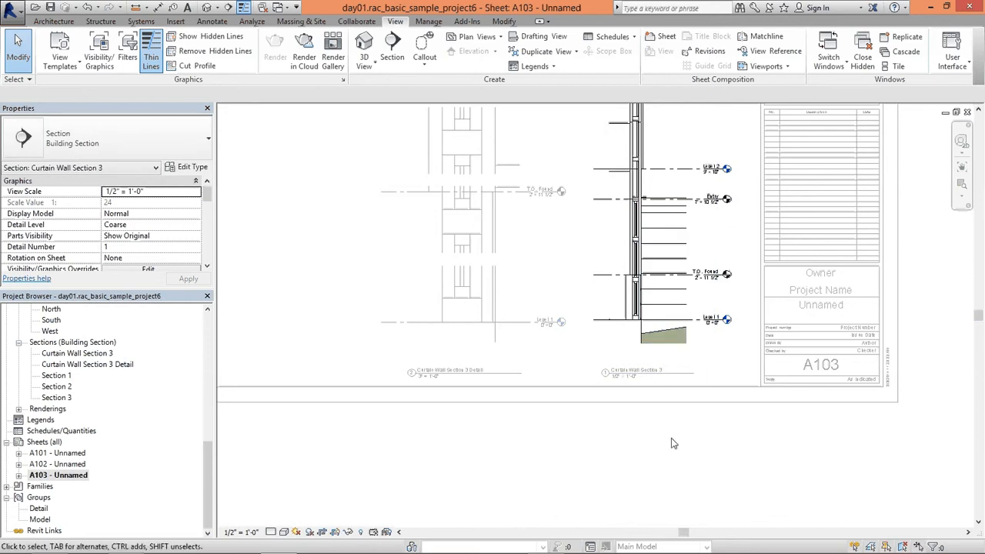
right_click(603, 241)
click(658, 299)
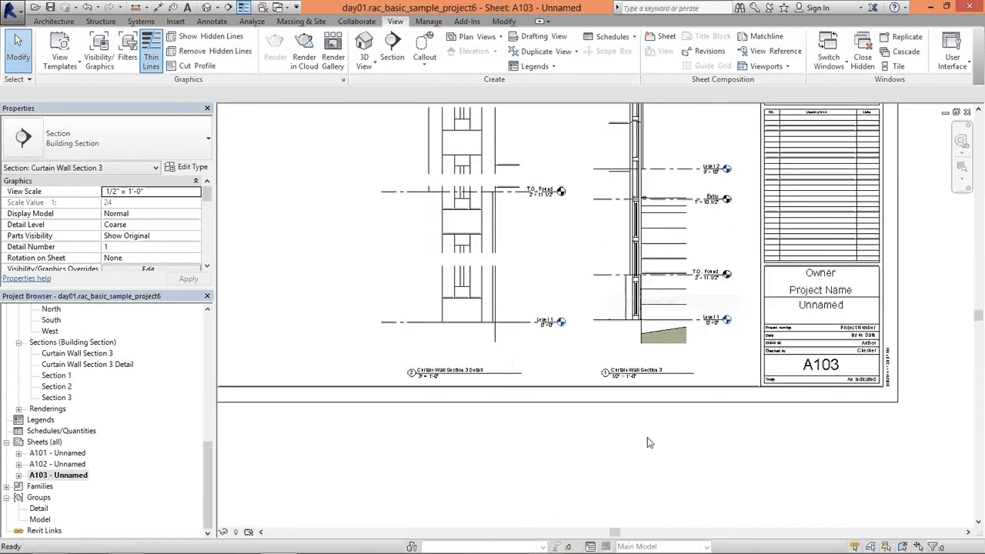
- Nudge the Curtain Wall Section 3 Detail viewport slightly away from the Curtain Wall Section 3 viewport
scroll(648, 443, down, 4)
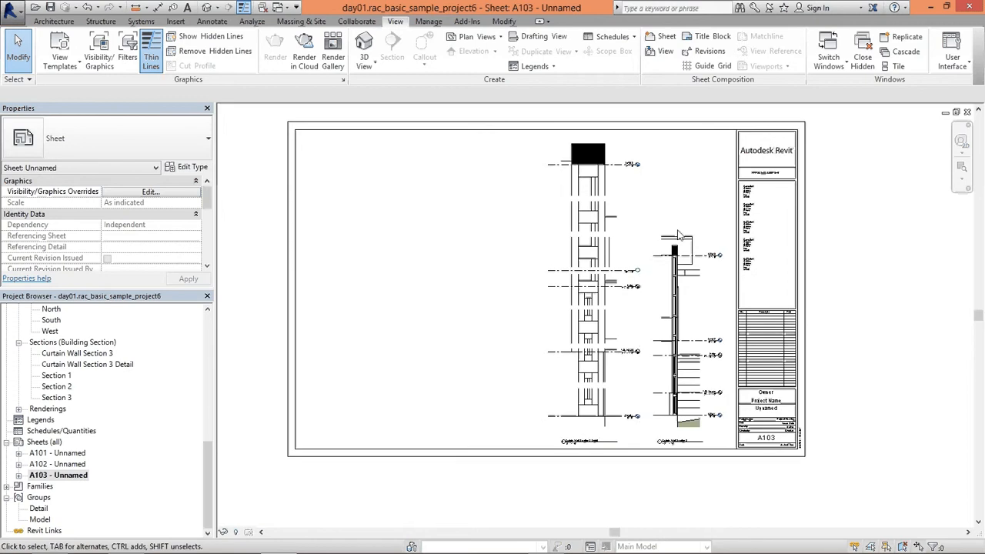
click(606, 240)
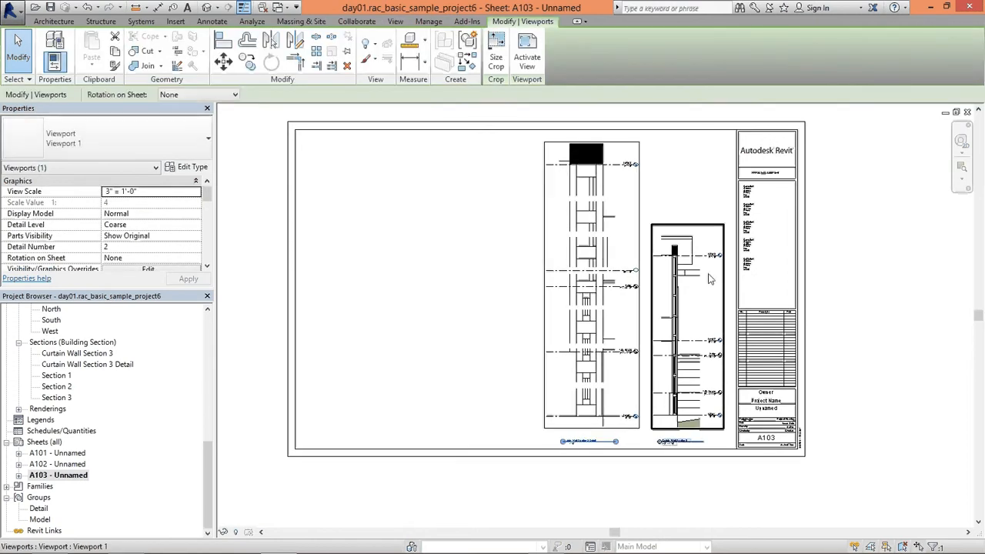
- Nudge the Curtain Wall Section 3 Detail viewport slightly toward the Curtain Wall Section 3 viewport and deselect it
key(Escape)
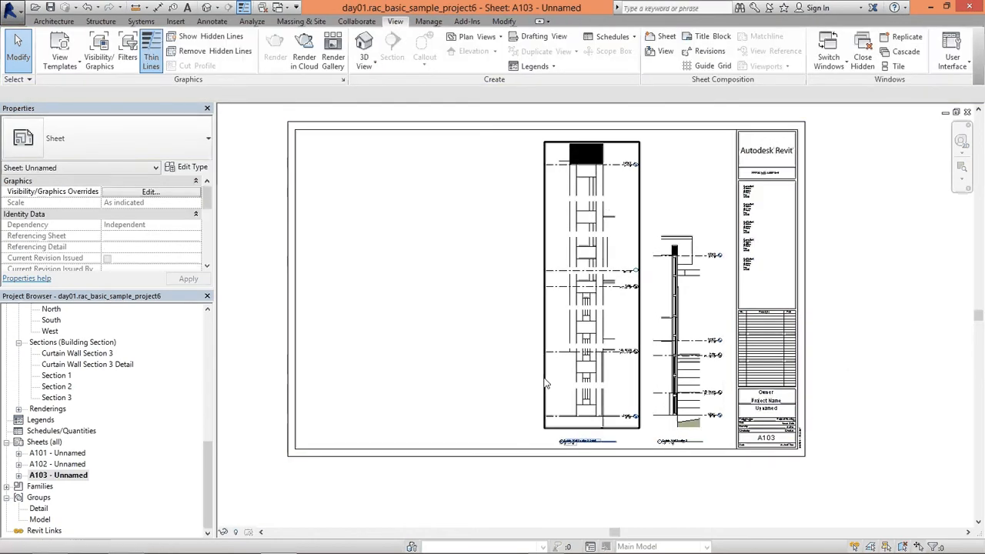
scroll(685, 408, up, 1)
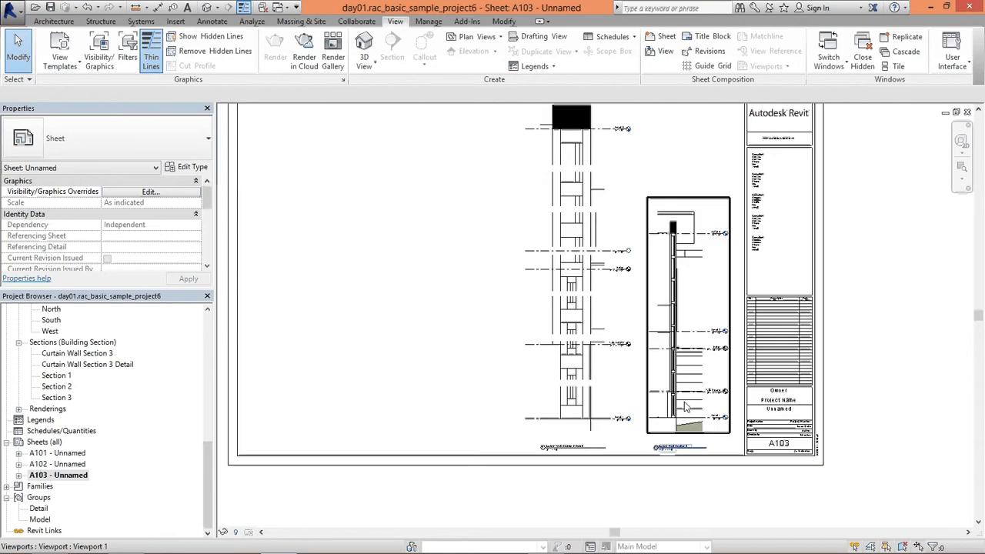
scroll(686, 408, up, 2)
scroll(495, 334, down, 4)
click(678, 269)
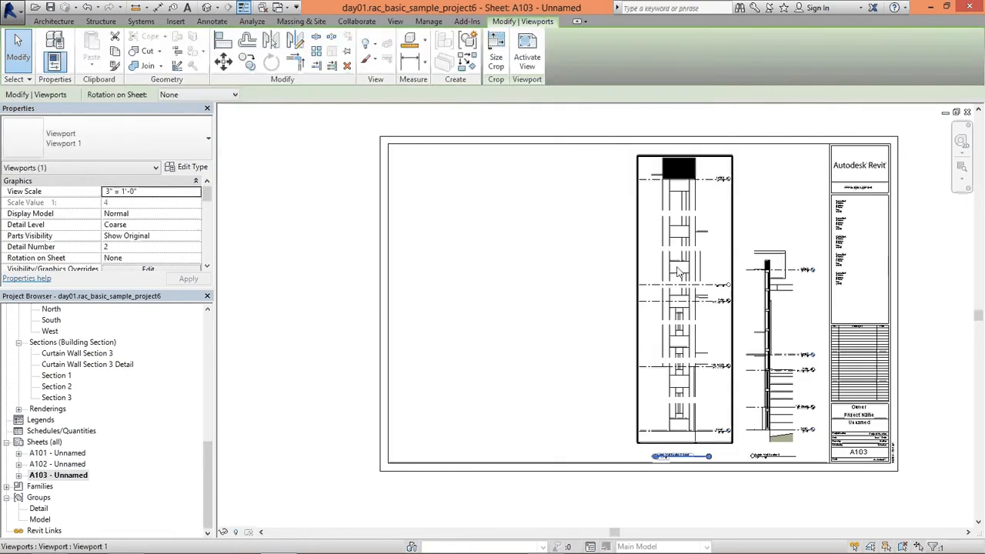
key(Right)
click(357, 238)
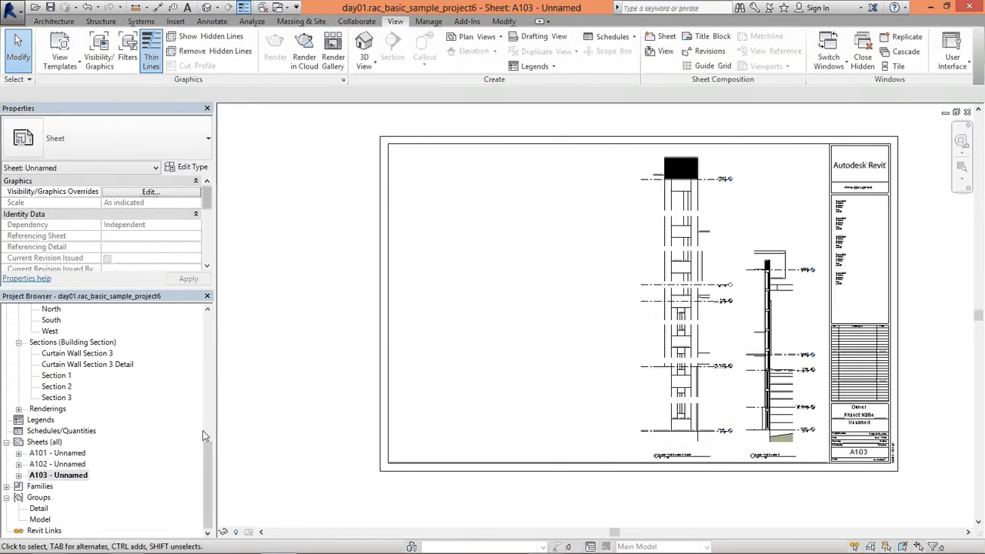
- Place the floor plans Level 1 Curtain Wall Detail I and Level 1 Curtain Wall Detail II on sheet A103
drag(204, 437, 204, 316)
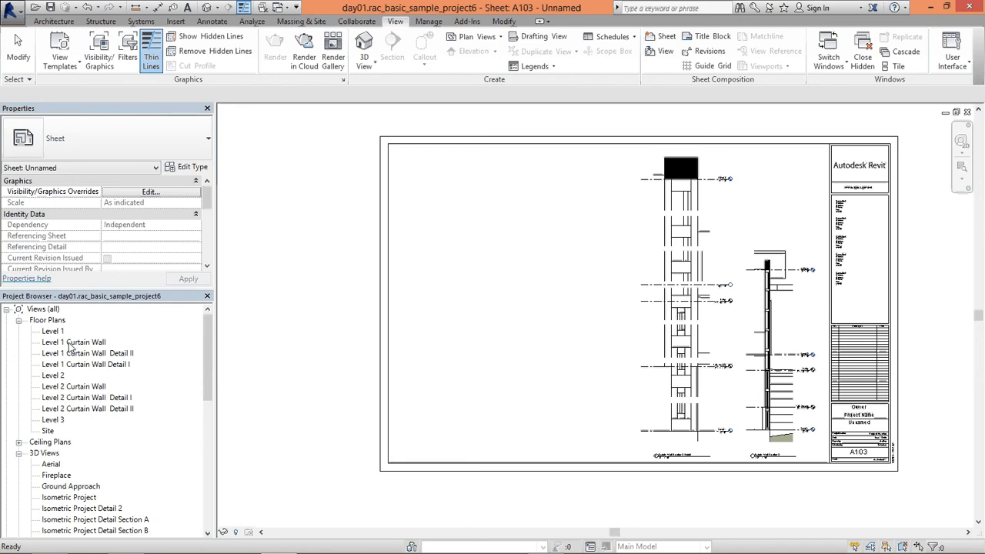
drag(69, 364, 497, 357)
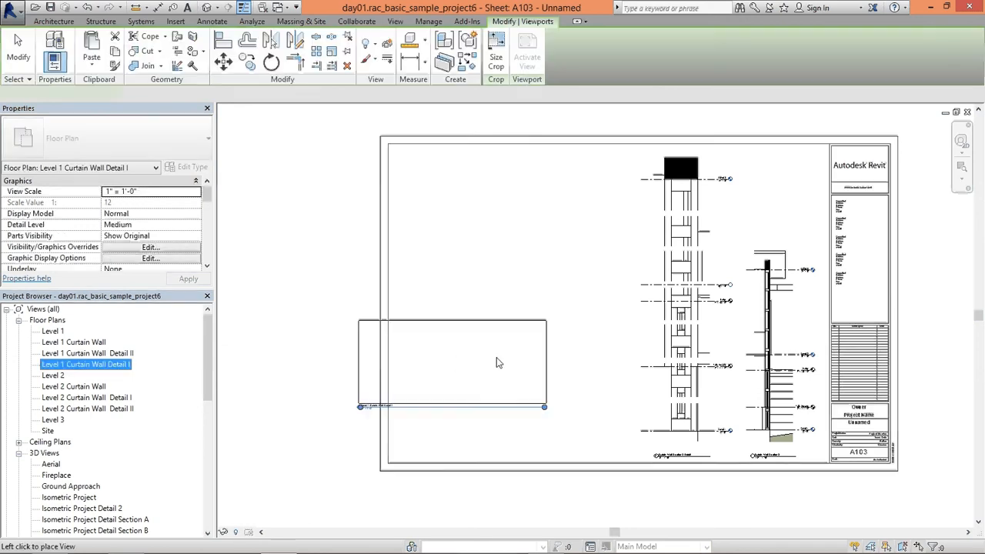
click(508, 351)
drag(70, 353, 660, 418)
click(599, 417)
- Activate Level 1 Curtain Wall Detail II, hide the section marks by category and deactivate the view
scroll(599, 417, down, 4)
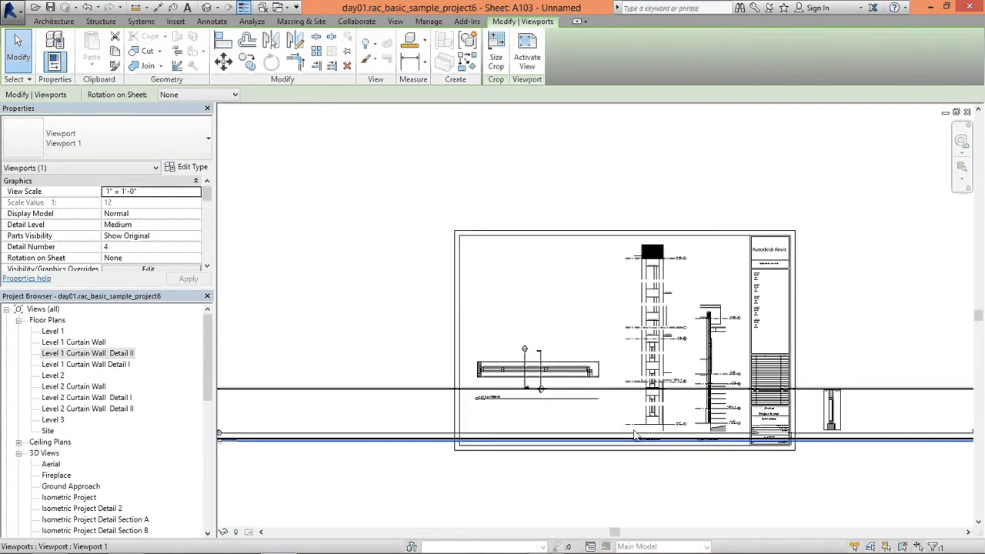
double_click(434, 412)
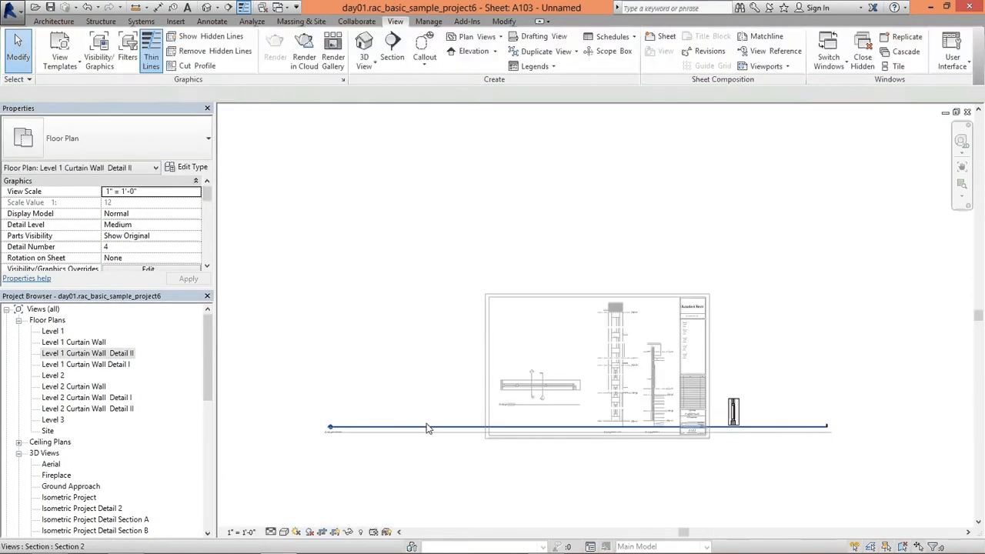
click(429, 425)
right_click(428, 428)
mouse_move(468, 201)
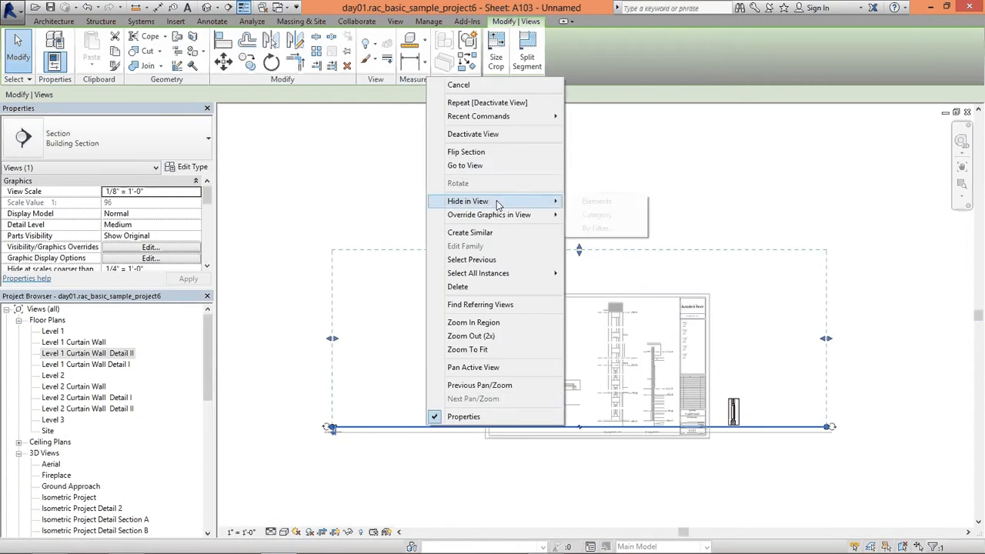
click(599, 215)
right_click(472, 416)
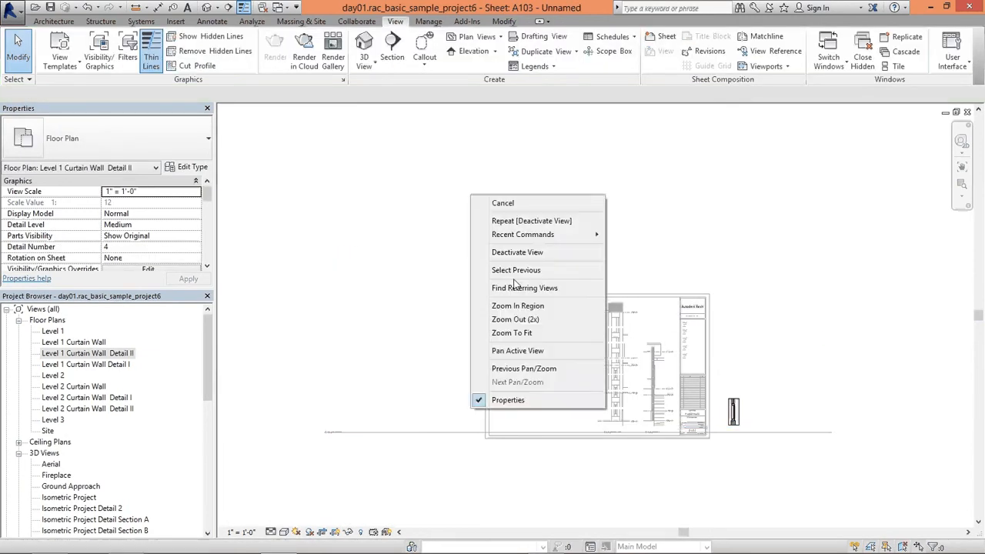
click(523, 255)
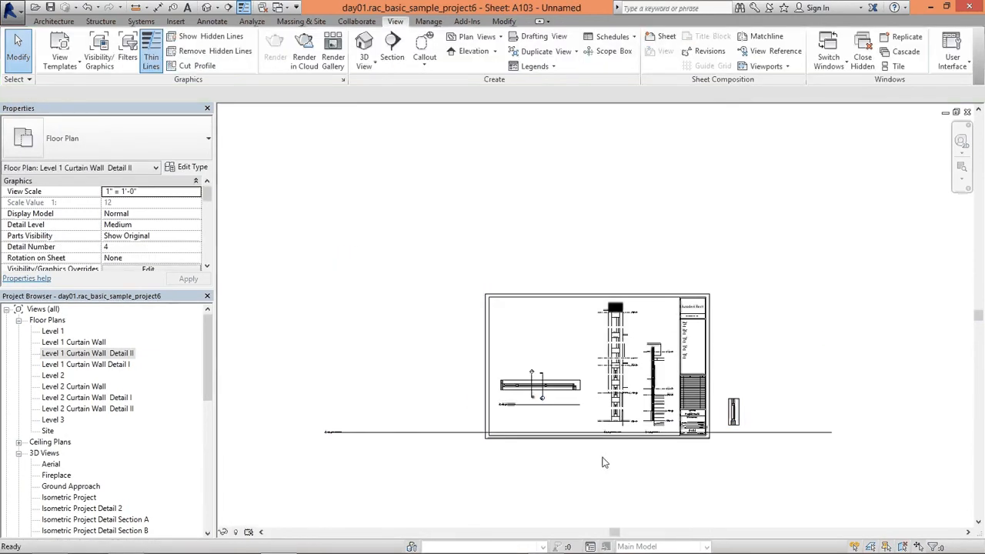
- Move the Level 1 Curtain Wall Detail II viewport below the right end of Detail I and align its shortened title with the section titles
click(736, 412)
drag(486, 443, 580, 404)
click(362, 443)
click(752, 457)
click(563, 467)
scroll(562, 394, up, 2)
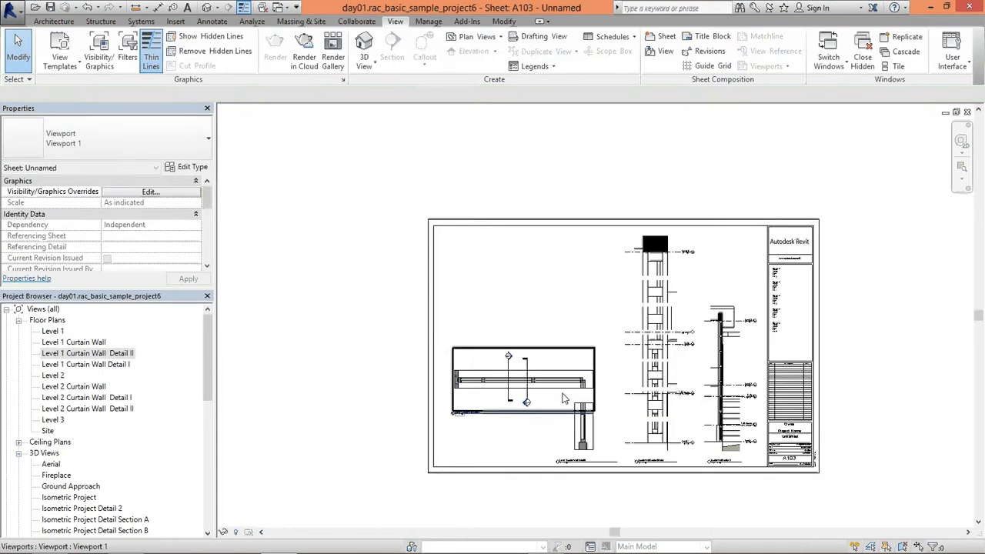
double_click(566, 387)
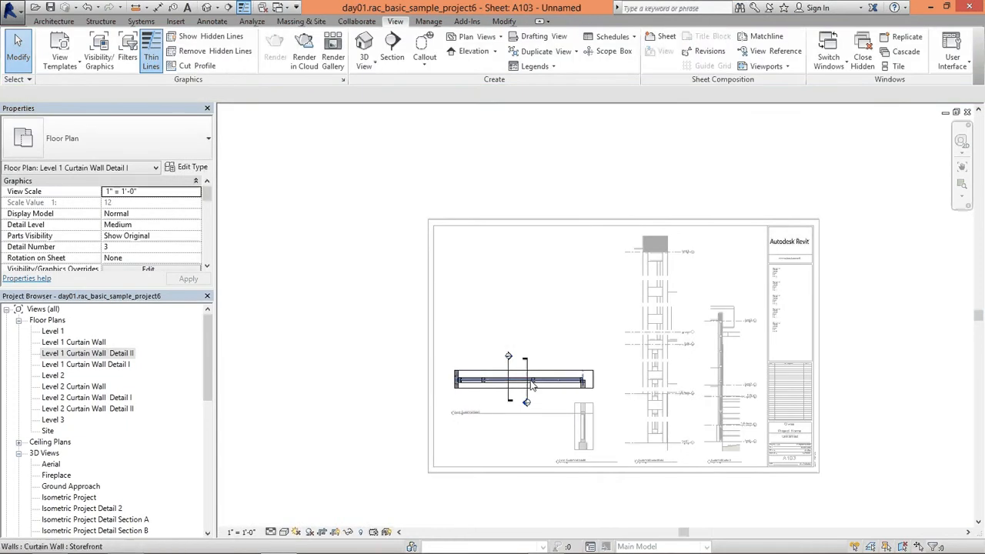
right_click(562, 362)
click(608, 77)
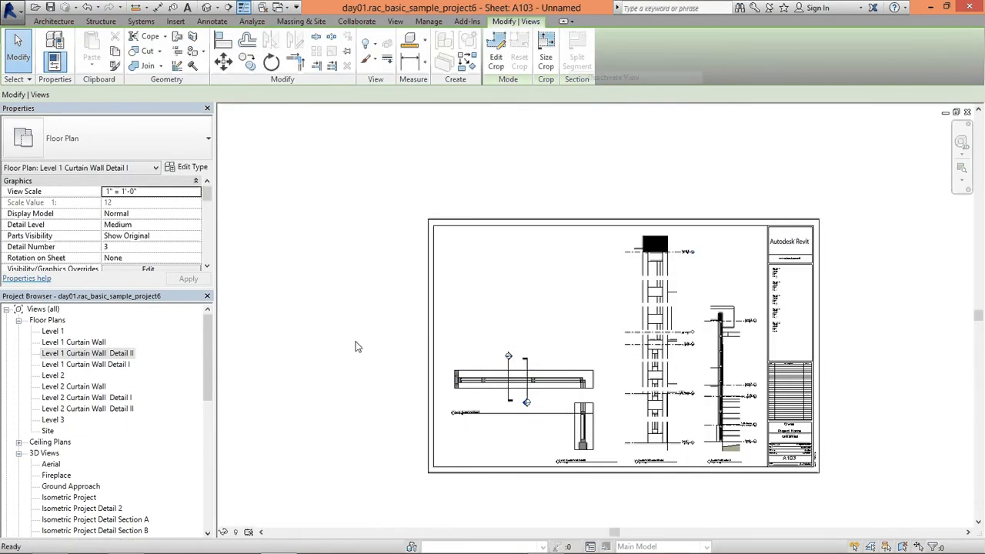
- Activate Level 1 Curtain Wall Detail I on the sheet and hide its section marks by category
middle_drag(528, 406, 510, 346)
scroll(509, 344, up, 4)
middle_drag(772, 263, 735, 324)
scroll(736, 324, down, 2)
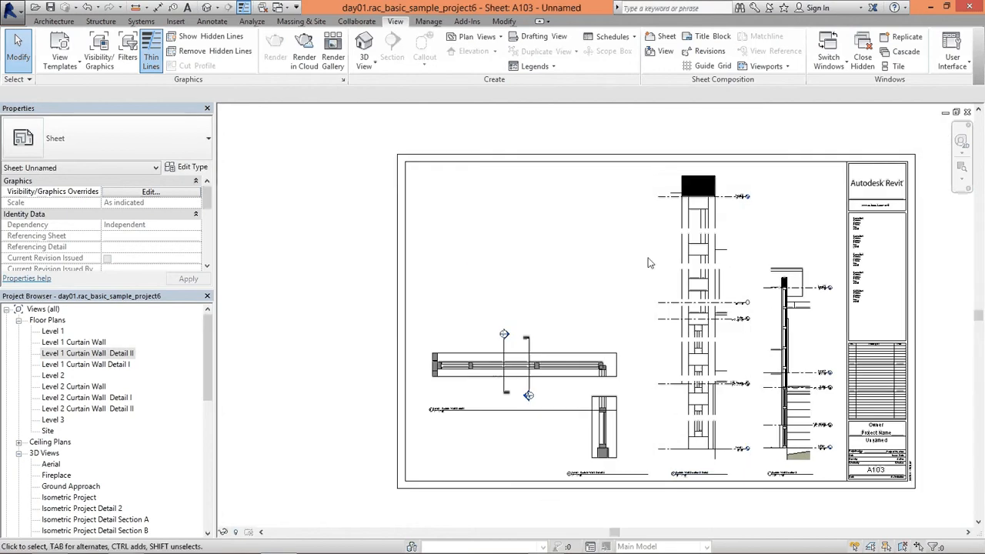
double_click(588, 339)
scroll(589, 337, up, 3)
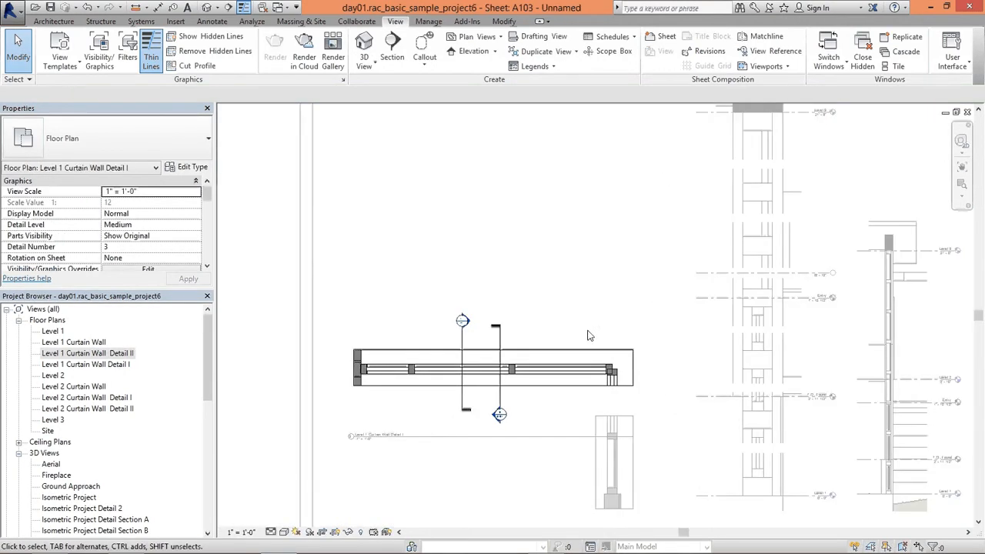
right_click(488, 336)
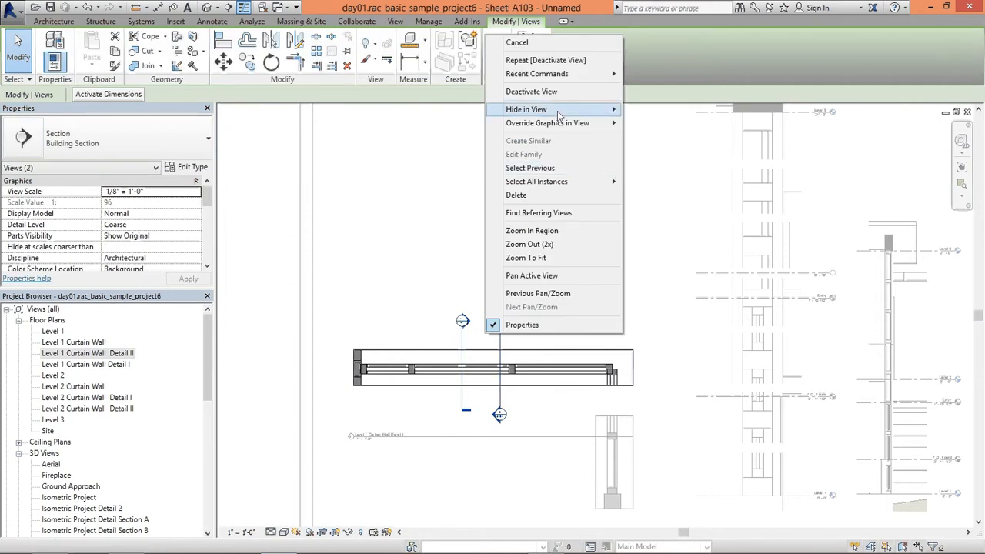
mouse_move(559, 114)
click(658, 124)
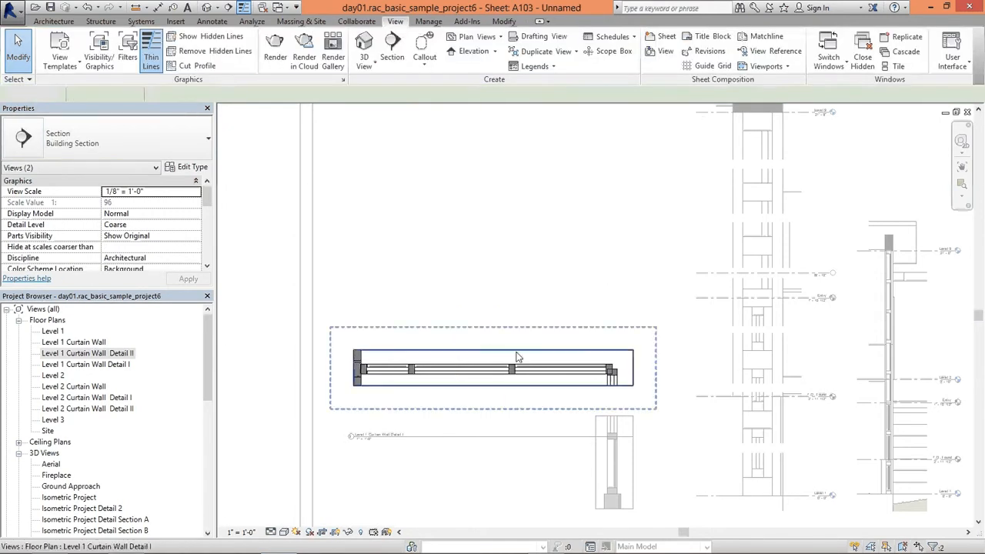
- Set Level 1 Curtain Wall Detail I to 3" = 1'-0", deactivate it and shift its viewport partly past the sheet's left edge
click(244, 532)
click(245, 176)
scroll(579, 399, down, 3)
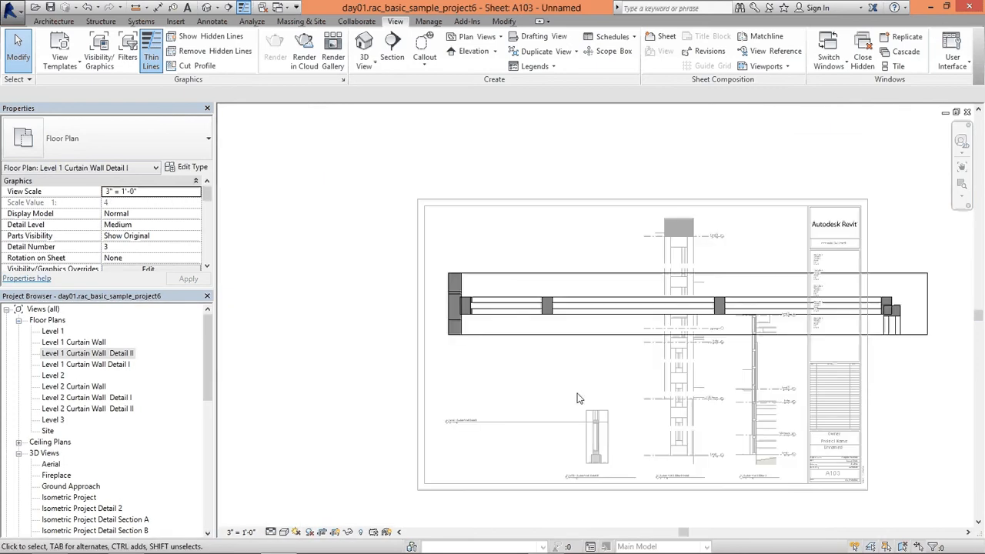
right_click(600, 351)
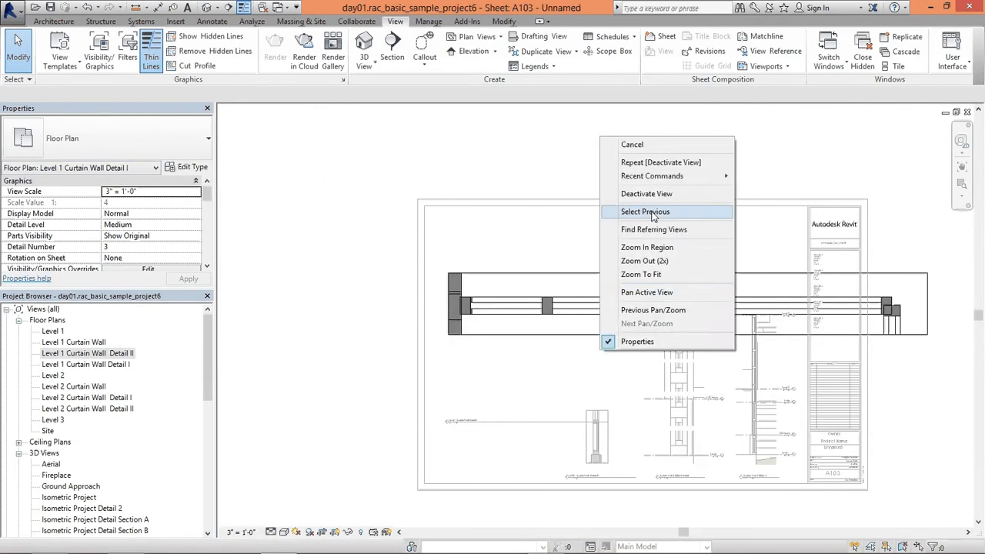
click(639, 197)
drag(490, 358, 409, 371)
- Activate Level 1 Curtain Wall Detail II, set its scale to 3" = 1'-0" and deactivate the view
double_click(606, 443)
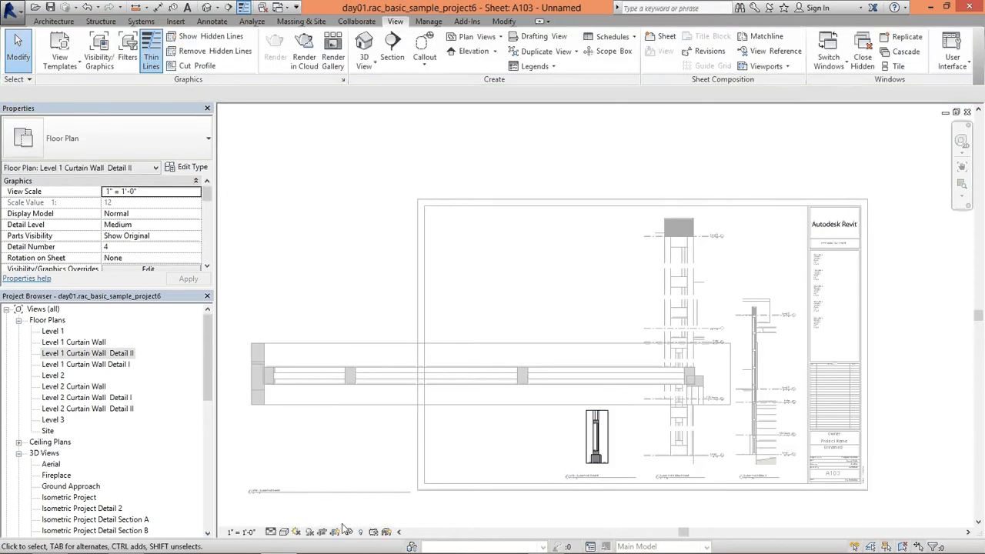
click(254, 533)
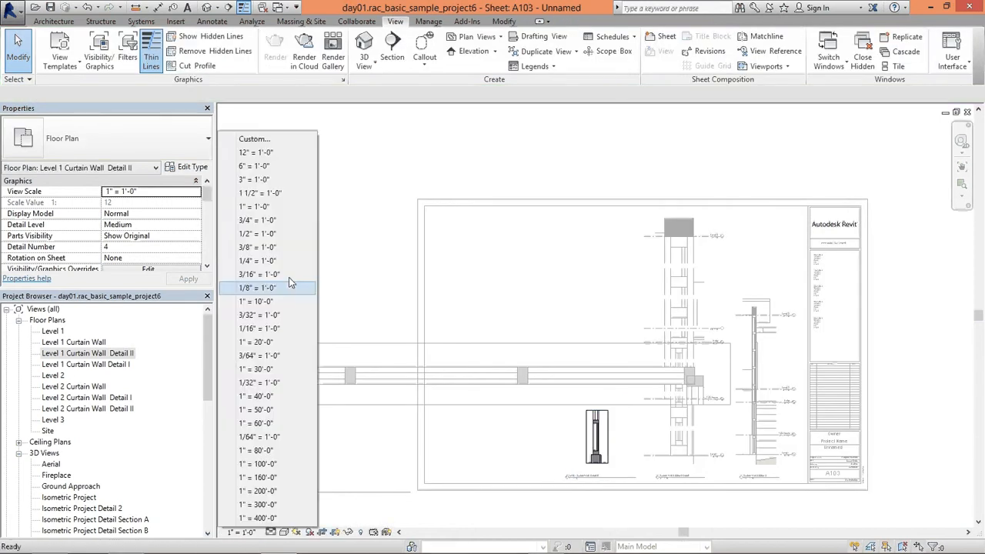
click(262, 180)
right_click(579, 213)
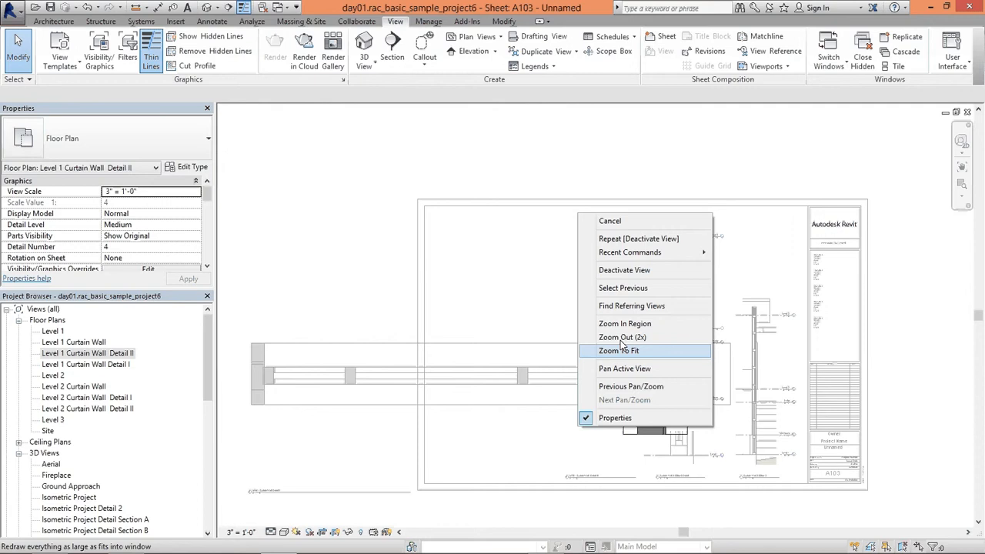
click(625, 271)
- Move the Level 1 Detail II viewport below the right end of Level 1 Detail I and shift Detail I clear of the section viewports
click(574, 397)
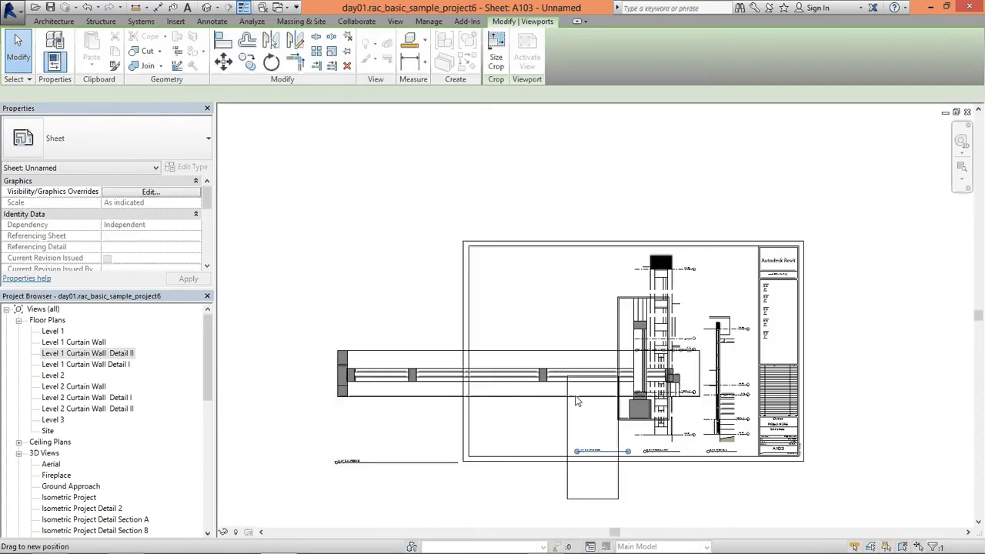
drag(535, 368, 460, 355)
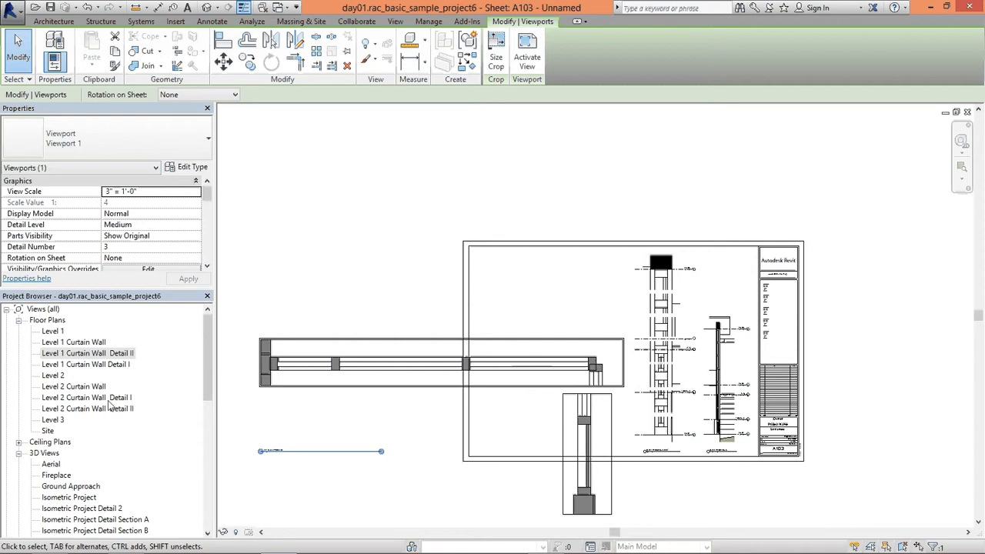
- Place Level 2 Curtain Wall Detail I near the sheet's upper edge and Level 2 Curtain Wall Detail II below its right end
drag(109, 401, 515, 262)
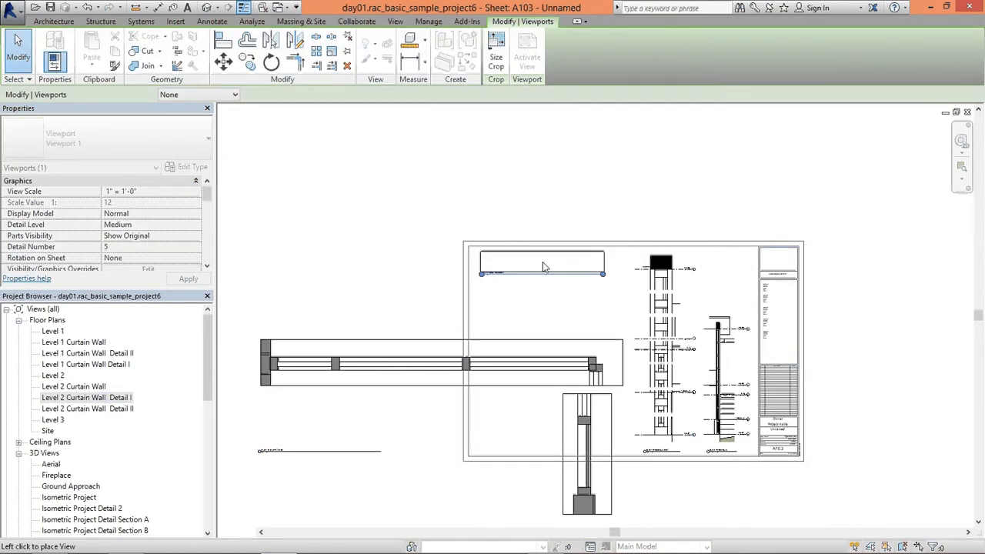
click(543, 263)
drag(99, 409, 588, 292)
click(593, 270)
- Activate Level 2 Curtain Wall Detail I, set its scale to 3" = 1'-0" and deactivate the view
double_click(592, 267)
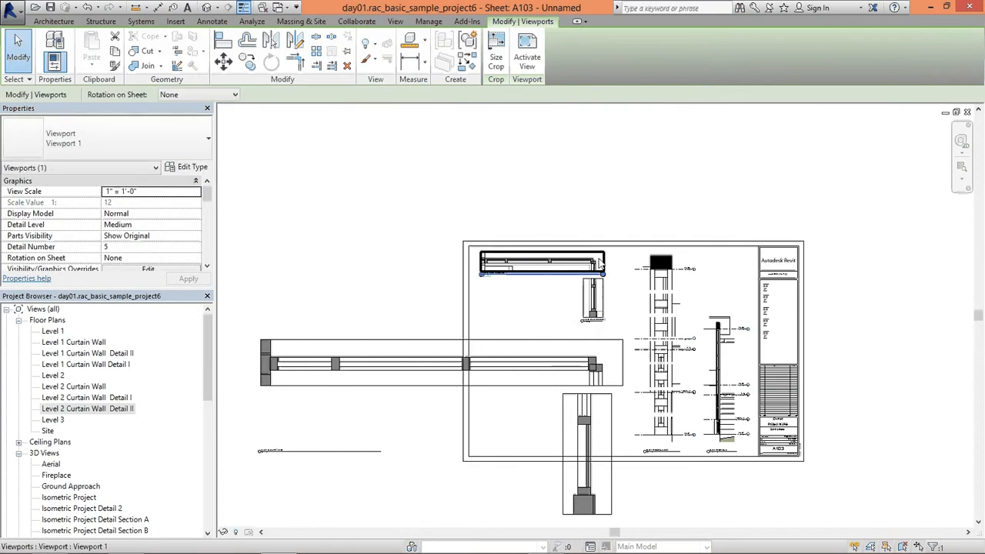
click(245, 531)
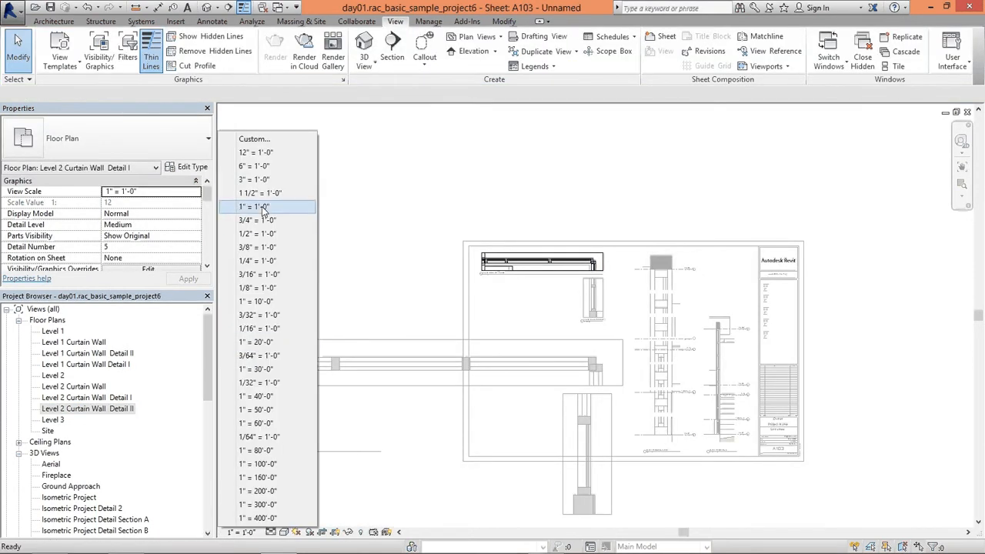
click(262, 180)
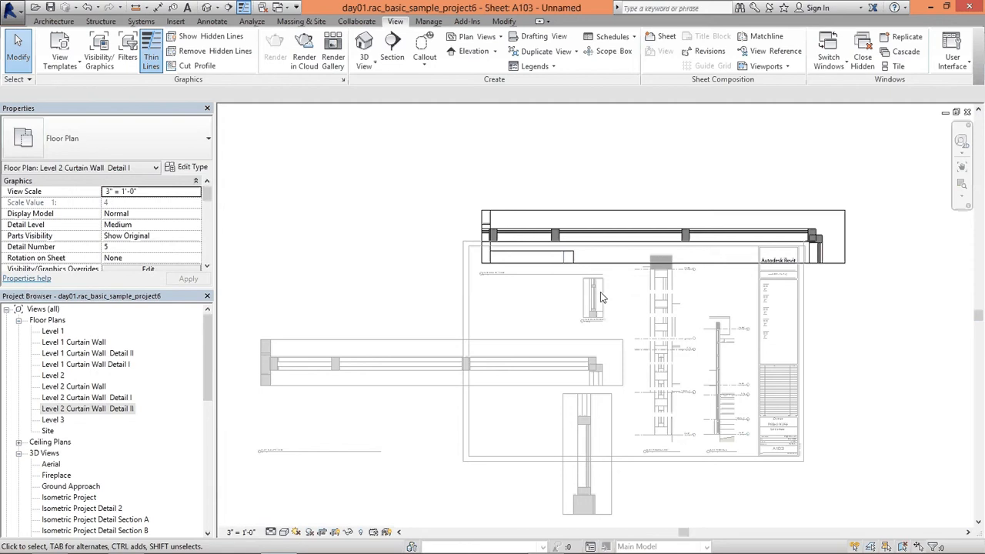
right_click(638, 256)
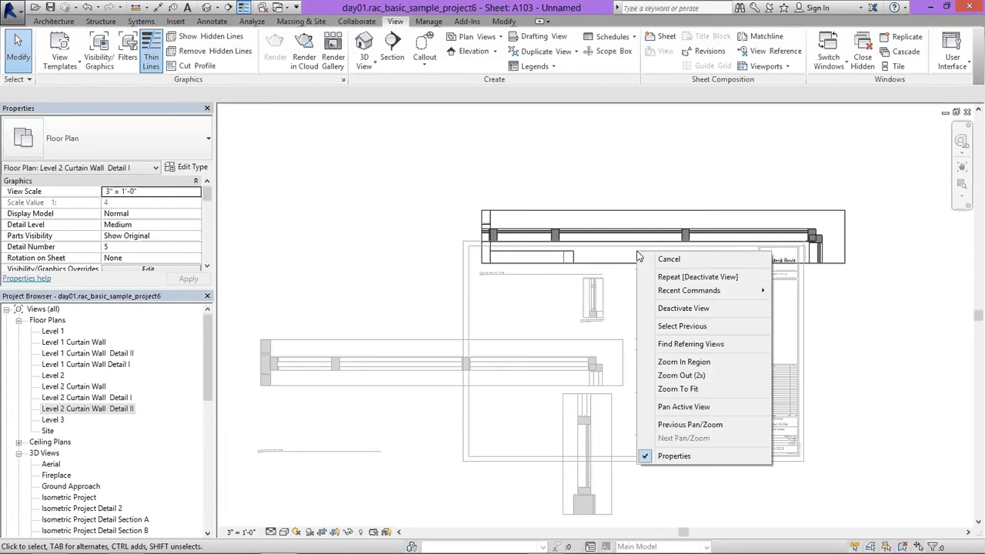
right_click(637, 252)
click(668, 310)
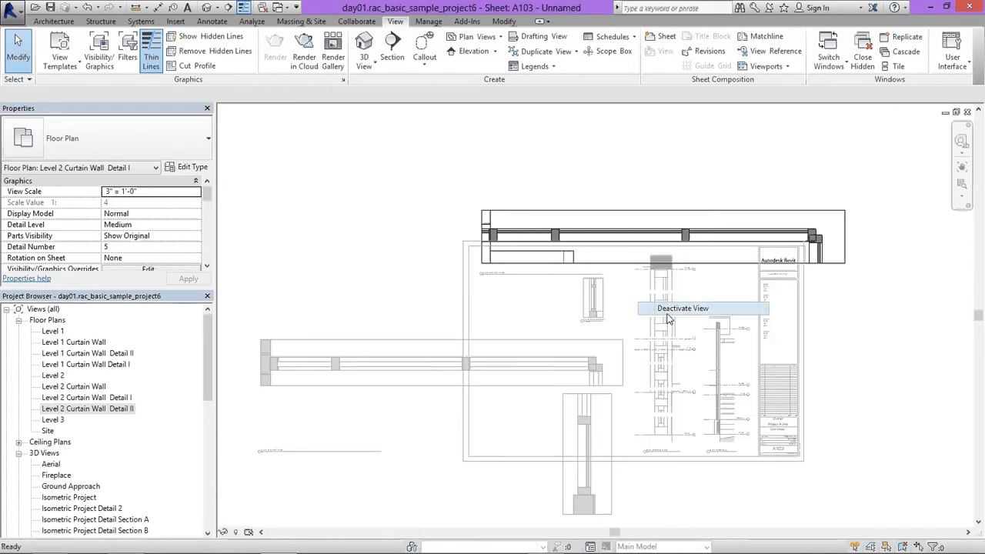
- Activate Level 2 Curtain Wall Detail II, set its scale to 3" = 1'-0" and deactivate the view
click(604, 301)
right_click(600, 300)
key(Escape)
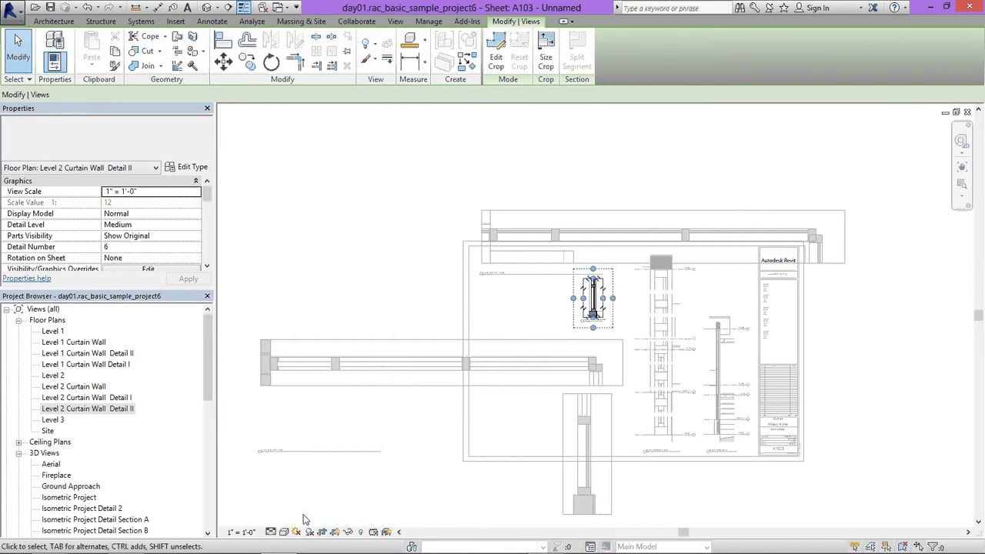
click(241, 532)
click(308, 184)
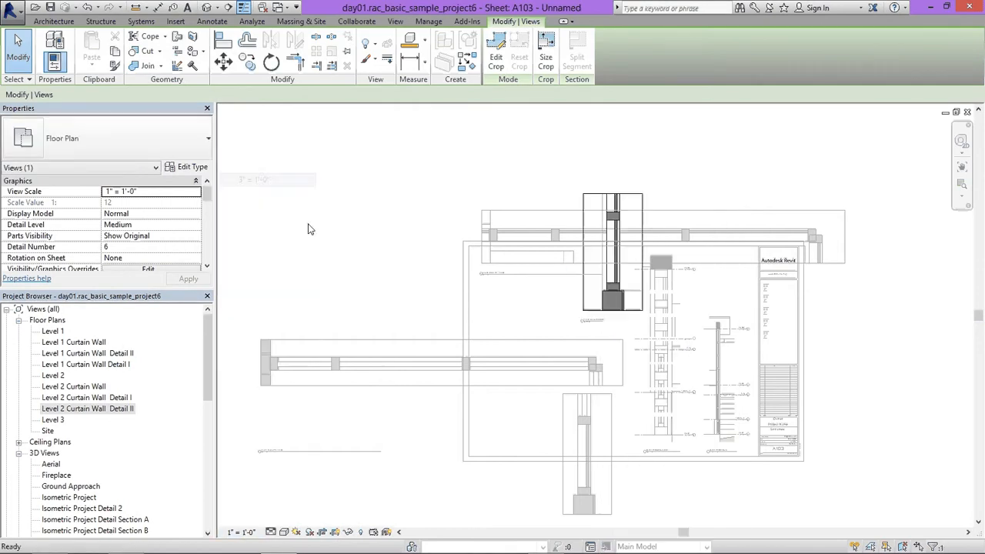
right_click(546, 300)
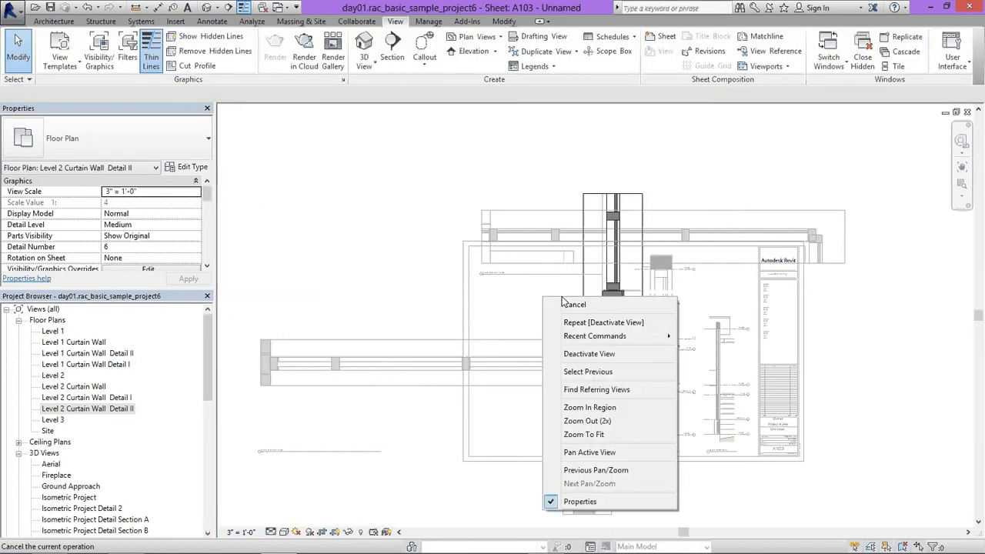
click(580, 354)
- Move the Level 2 Curtain Wall Detail I viewport above Level 1 Detail I and bring Level 2 Detail II under its right end
drag(530, 214, 297, 193)
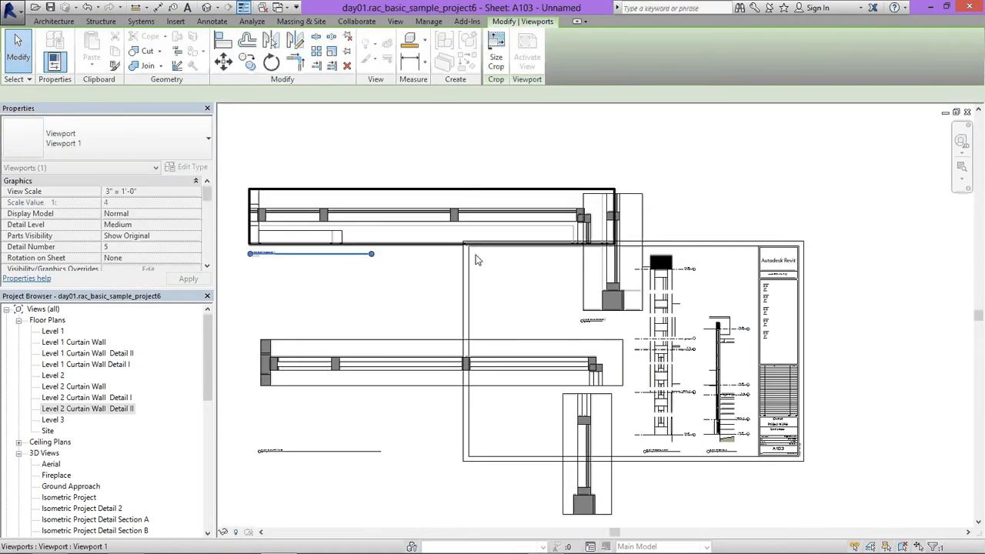
drag(603, 265, 572, 284)
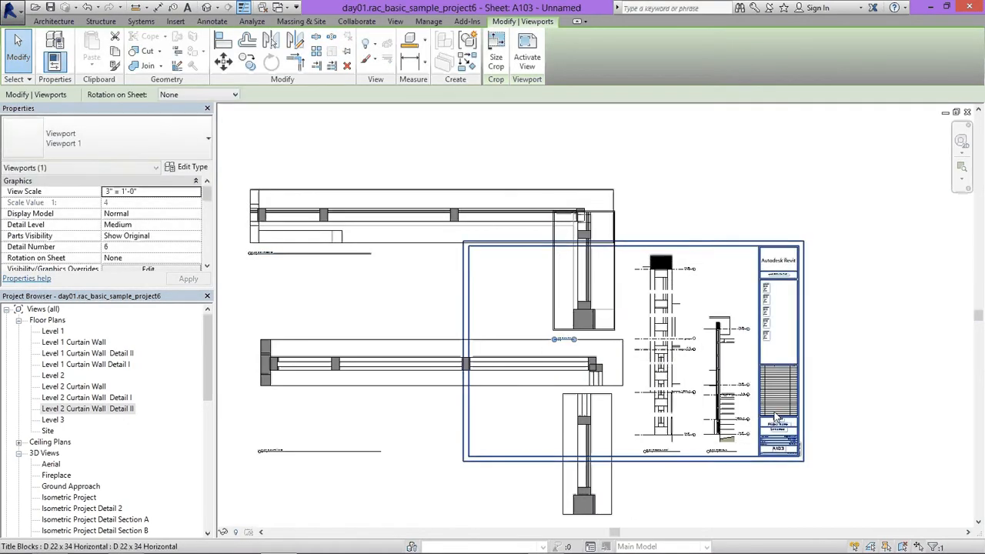
scroll(777, 415, down, 2)
key(Escape)
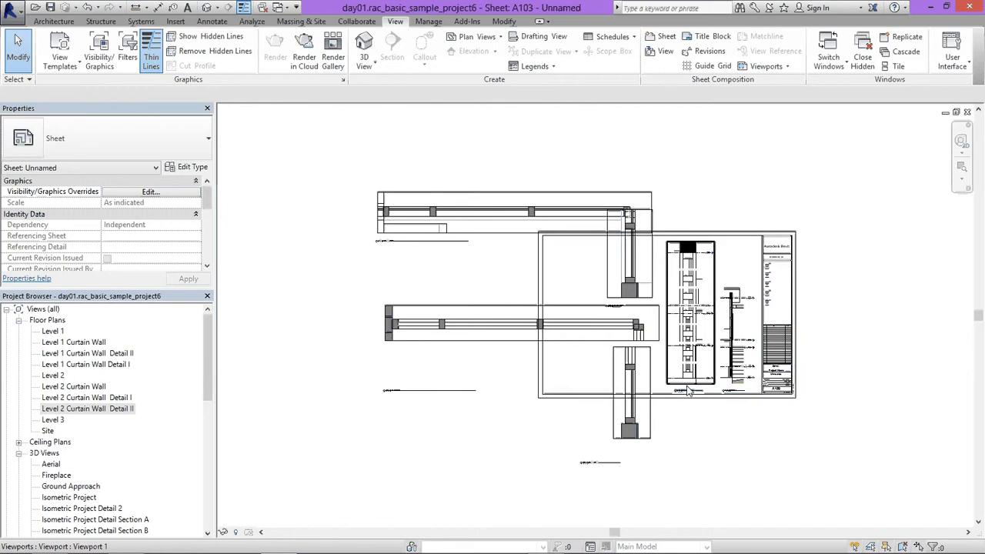
- Activate Level 1 Curtain Wall Detail I and break its crop region horizontally into segments at the wall end, second mullion and remaining length
scroll(638, 316, up, 3)
double_click(616, 313)
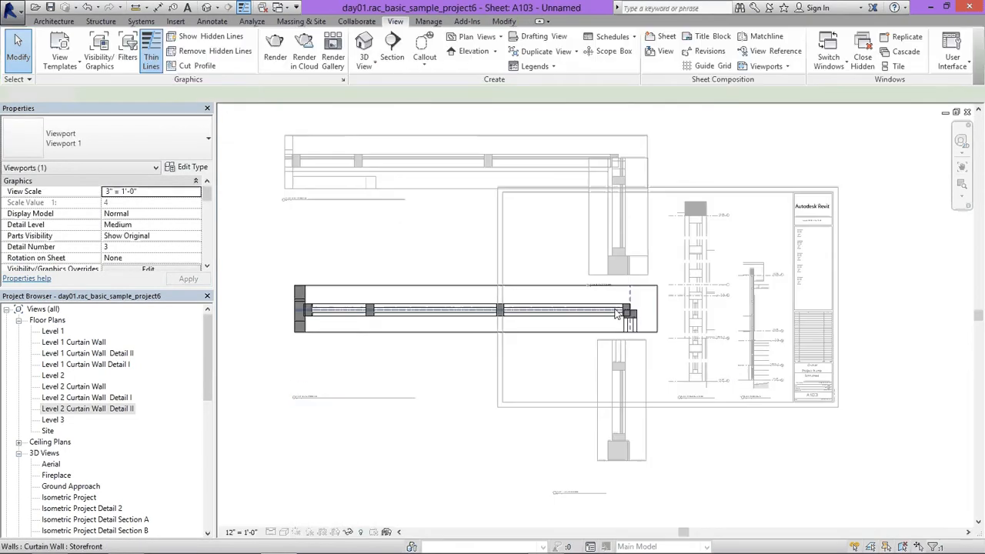
click(361, 286)
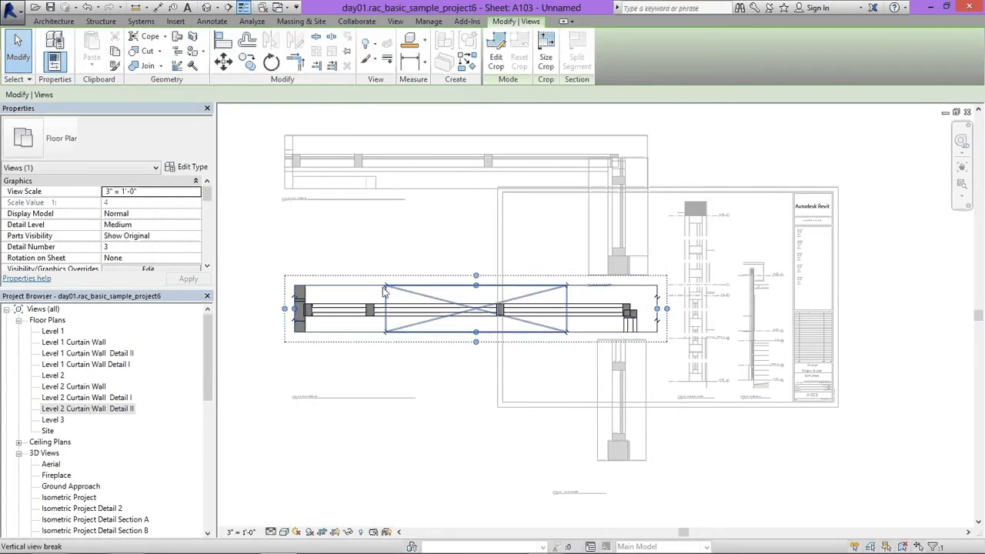
click(385, 291)
click(363, 286)
scroll(325, 305, up, 1)
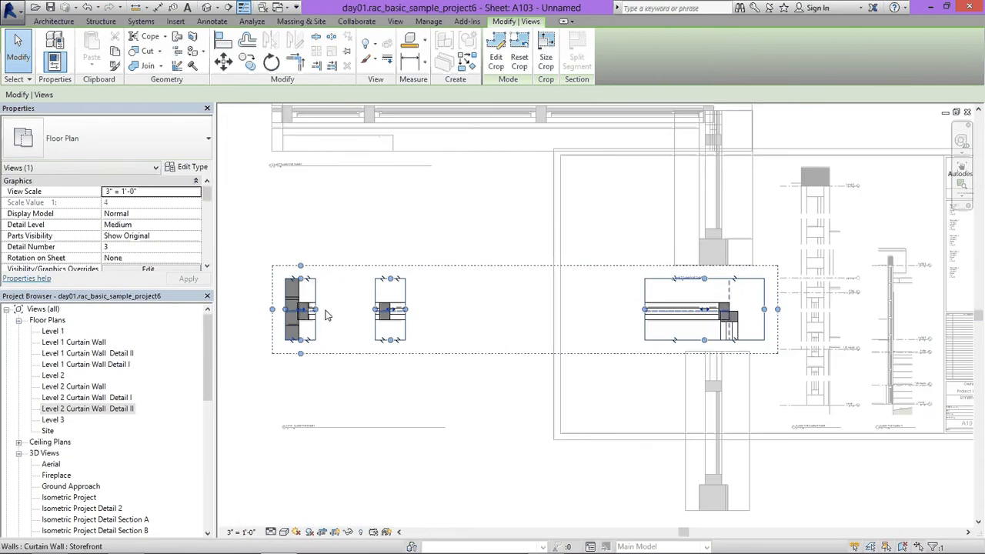
- Trim the crop segment tightly around the second mullion and split the remaining length into narrow segments around the third mullion and the corner
drag(378, 312, 397, 312)
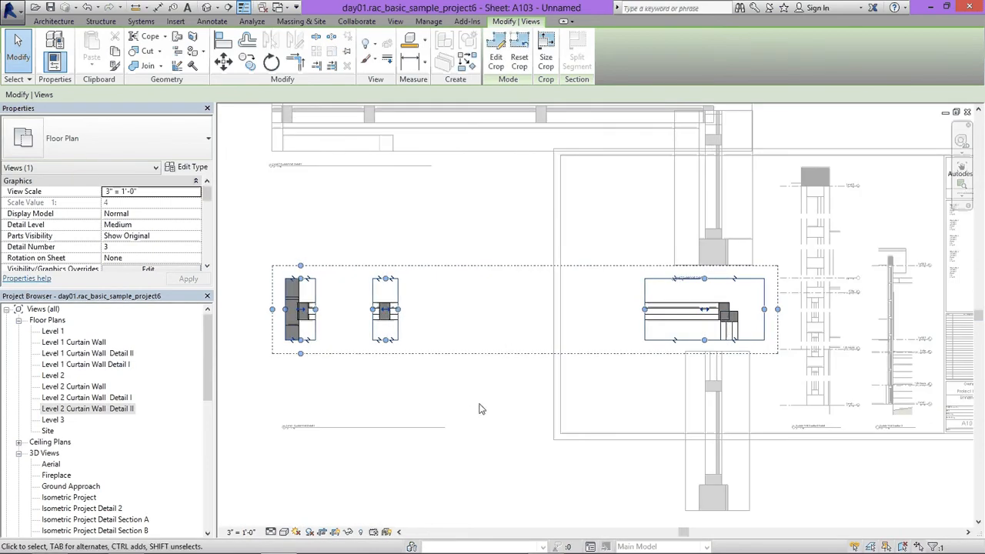
drag(645, 309, 453, 309)
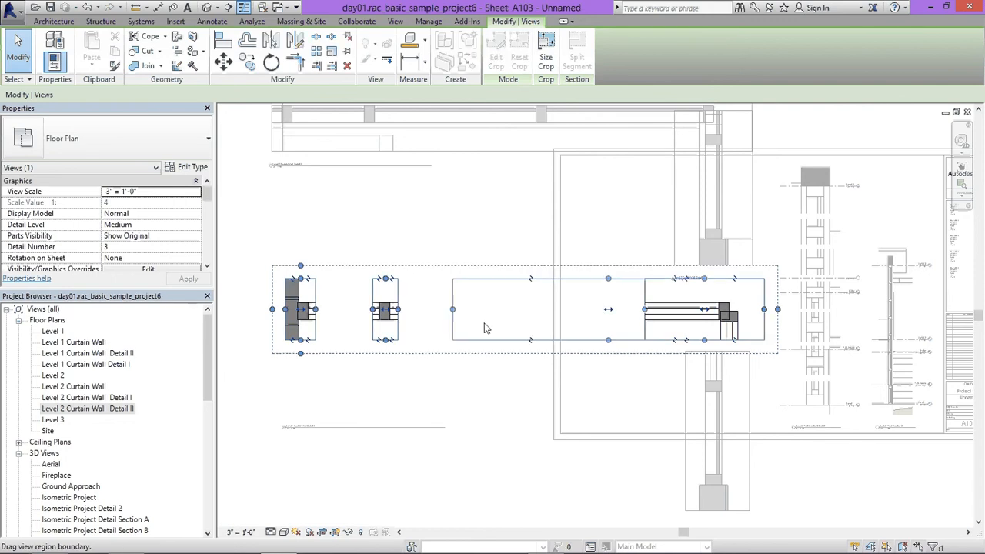
drag(453, 310, 574, 309)
click(585, 279)
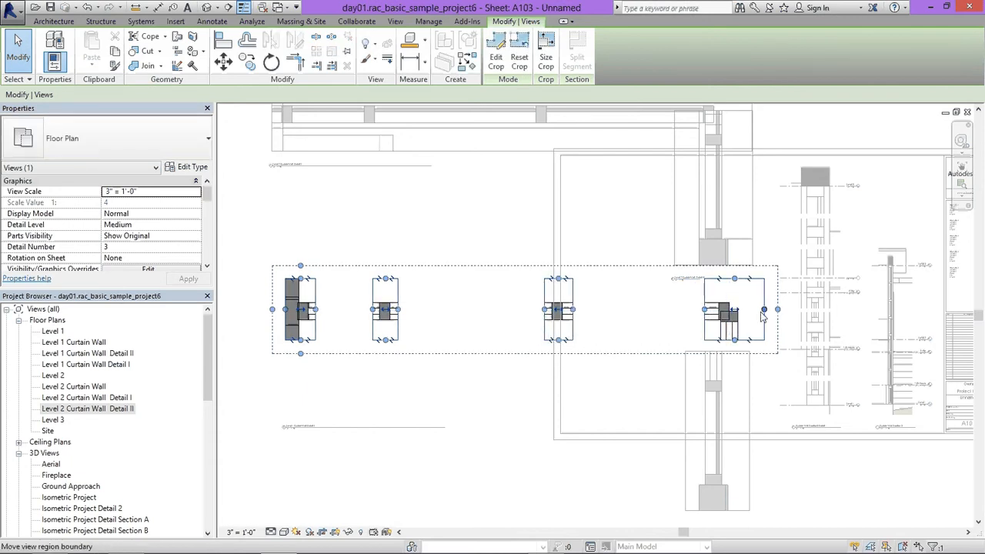
drag(755, 314, 749, 314)
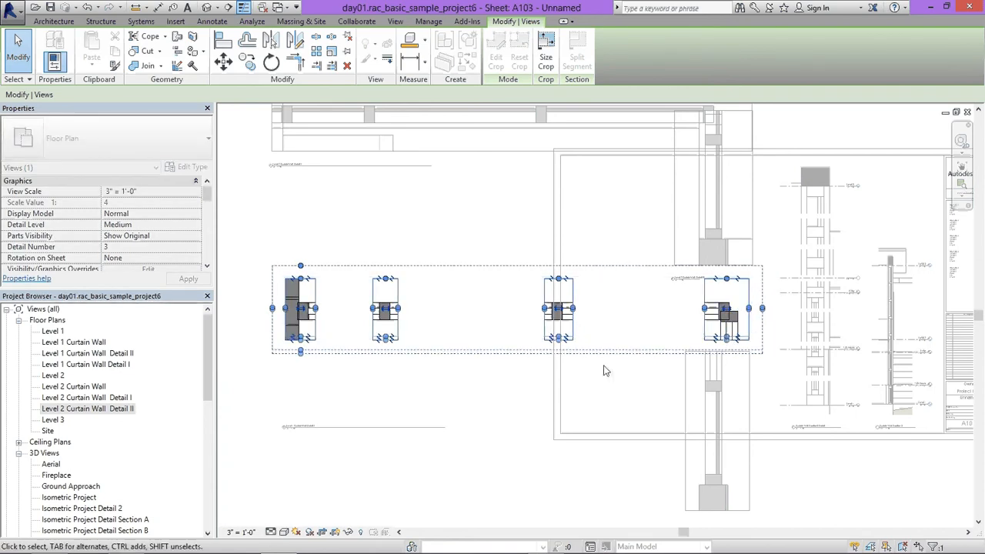
- Move the four crop segments of Level 1 Detail I close together, hide the crop region and deactivate the view
drag(559, 308, 685, 308)
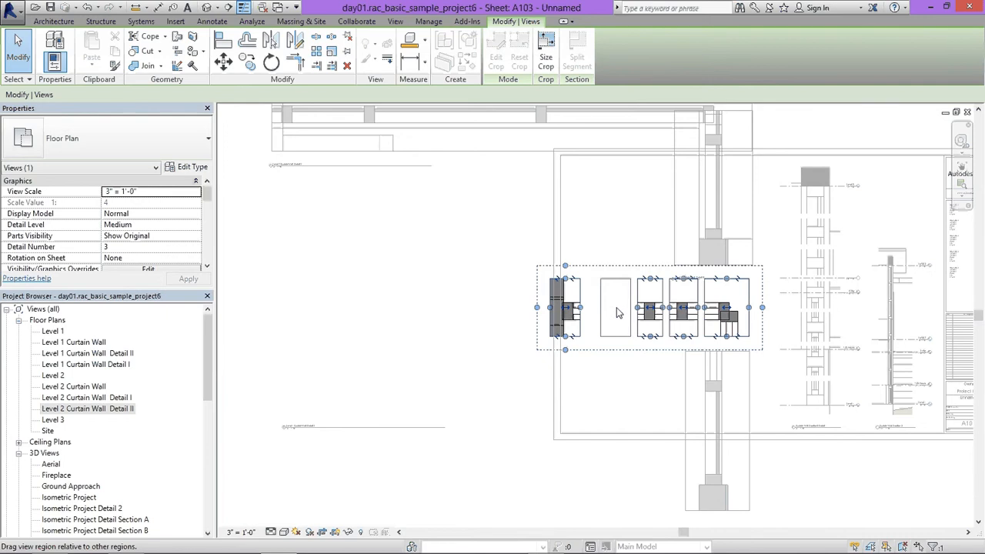
drag(617, 308, 617, 308)
middle_drag(627, 375, 553, 374)
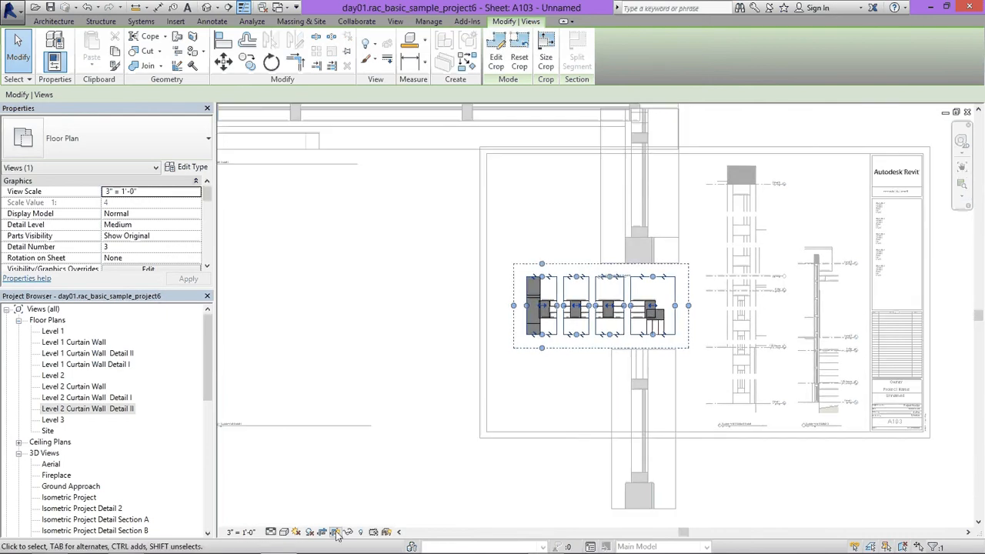
double_click(657, 345)
right_click(668, 288)
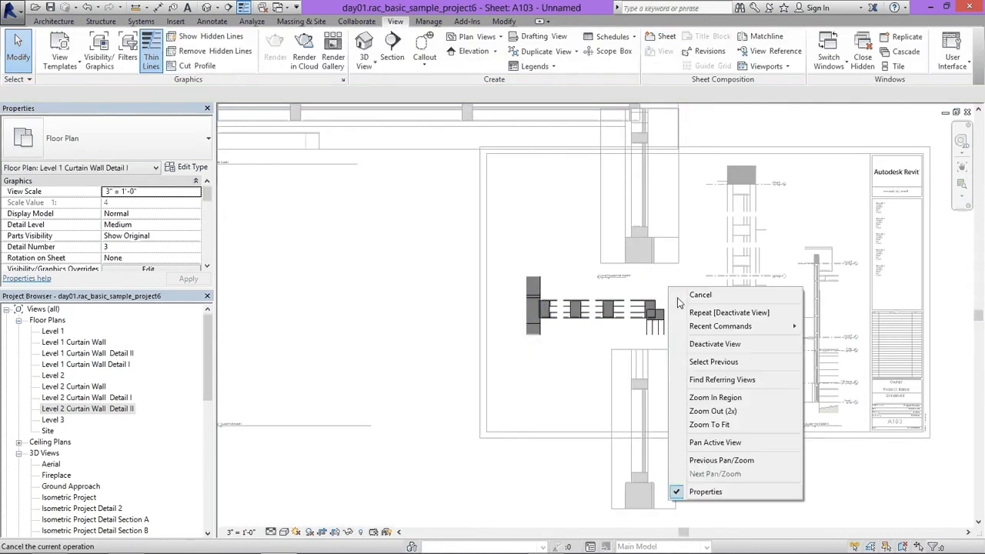
click(708, 352)
- Shift the Level 1 Detail I viewport slightly toward the sections and place its title directly beneath the view with a shortened line
drag(653, 316, 669, 323)
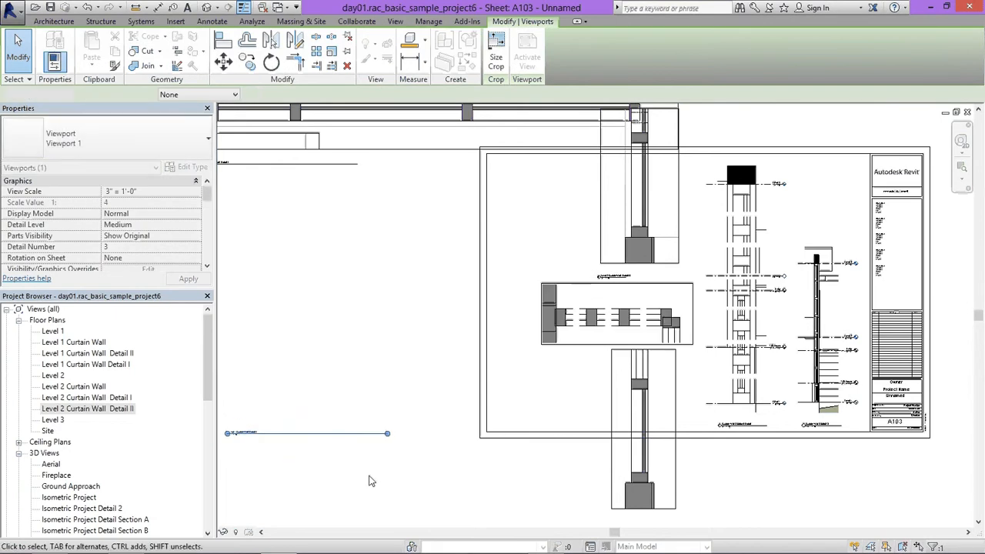
click(669, 355)
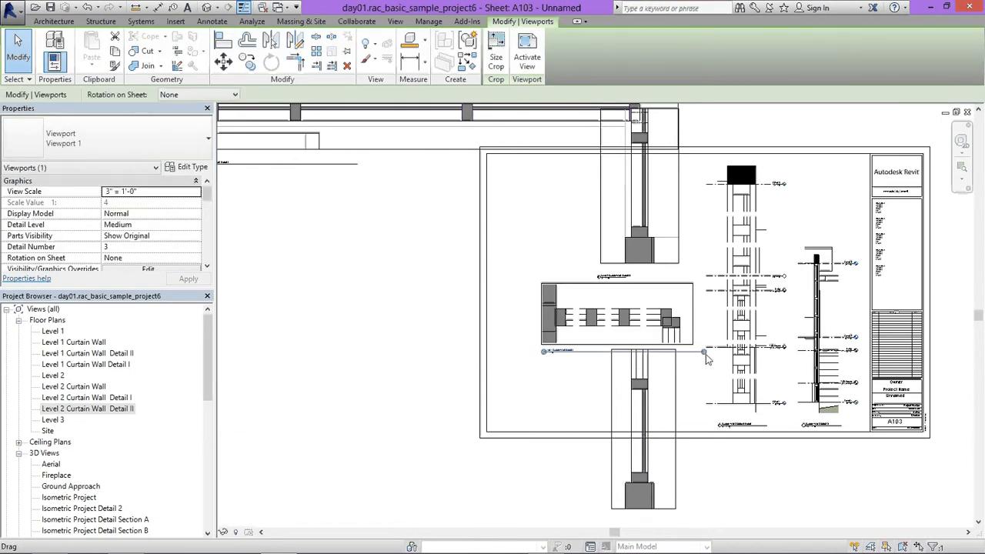
- Activate Level 1 Curtain Wall Detail II and break its crop region vertically into two trimmed segments around the mullion and the wall base
double_click(624, 366)
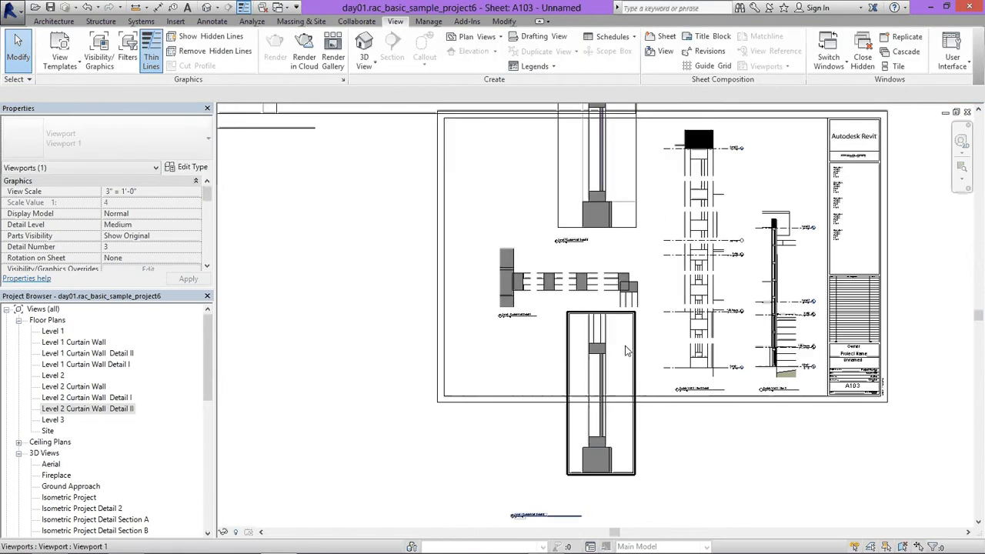
click(632, 335)
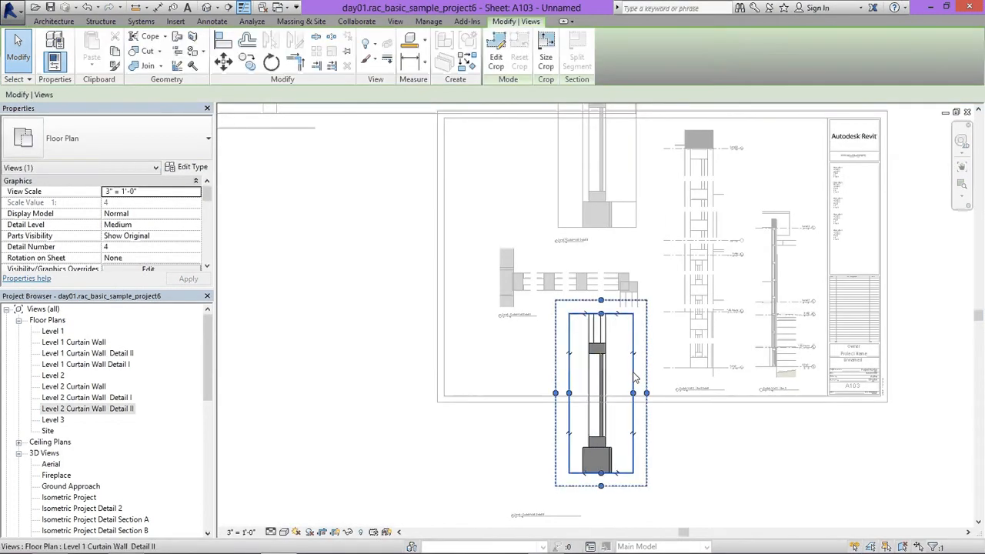
drag(602, 324, 603, 368)
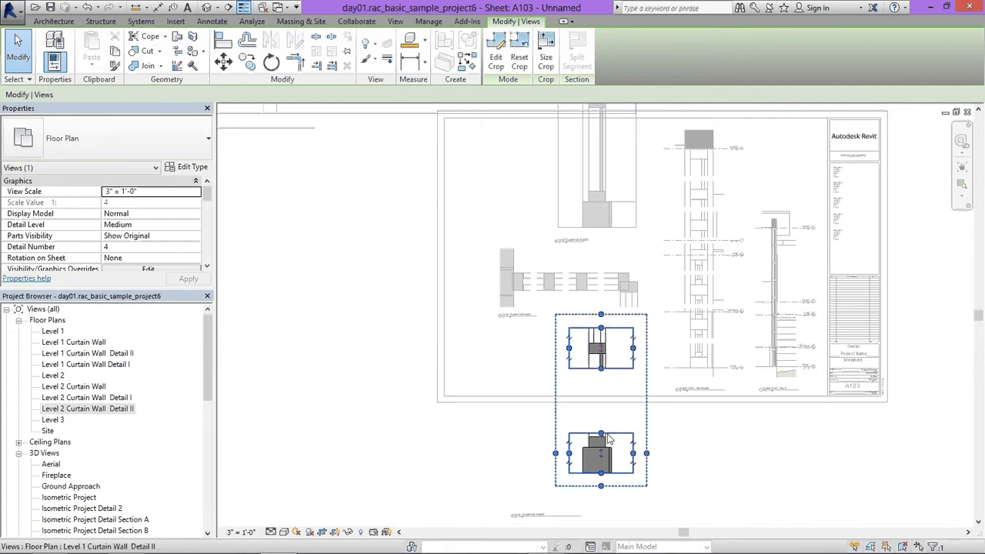
drag(601, 434, 603, 419)
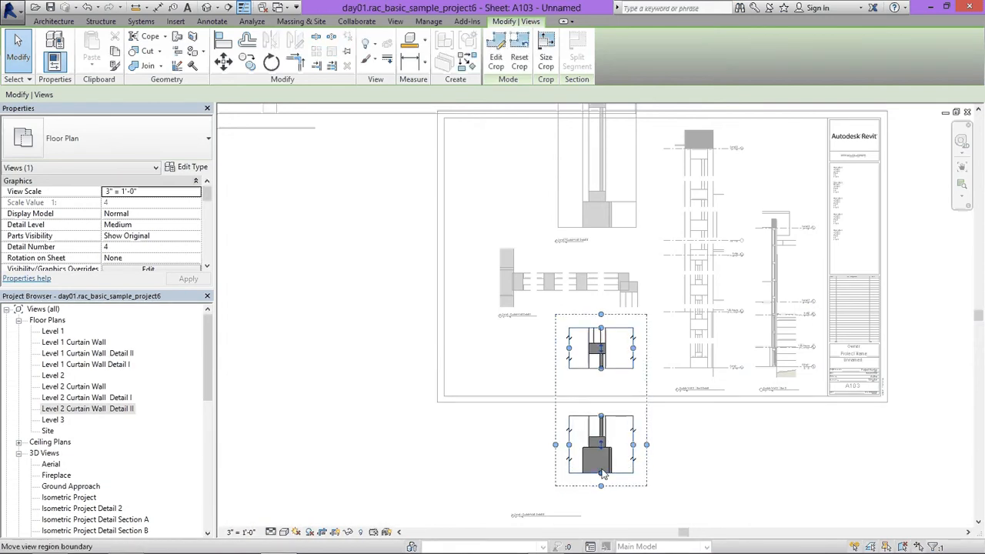
drag(624, 457, 623, 459)
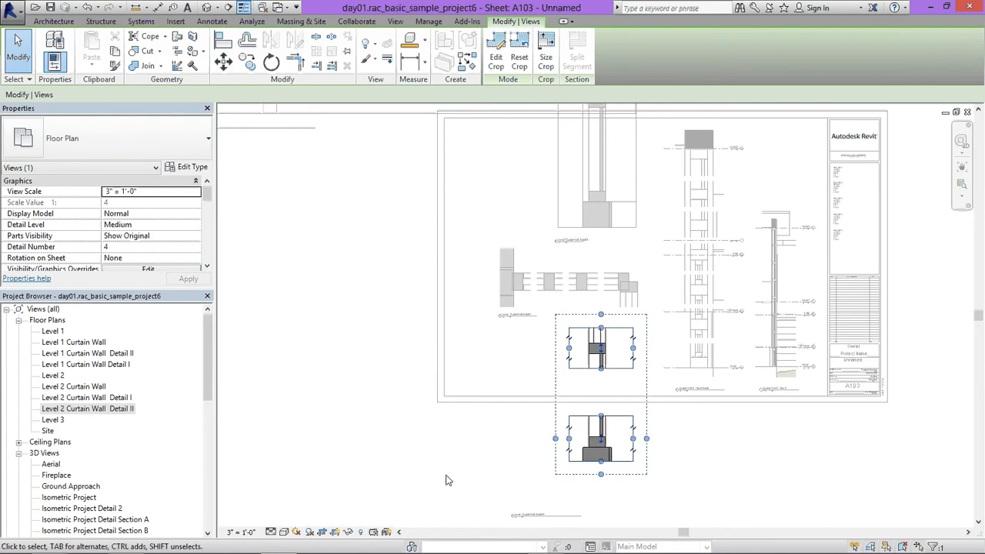
- Move the upper crop segment of Level 1 Detail II down close to the lower one, hide the crop region and deactivate the view
click(334, 533)
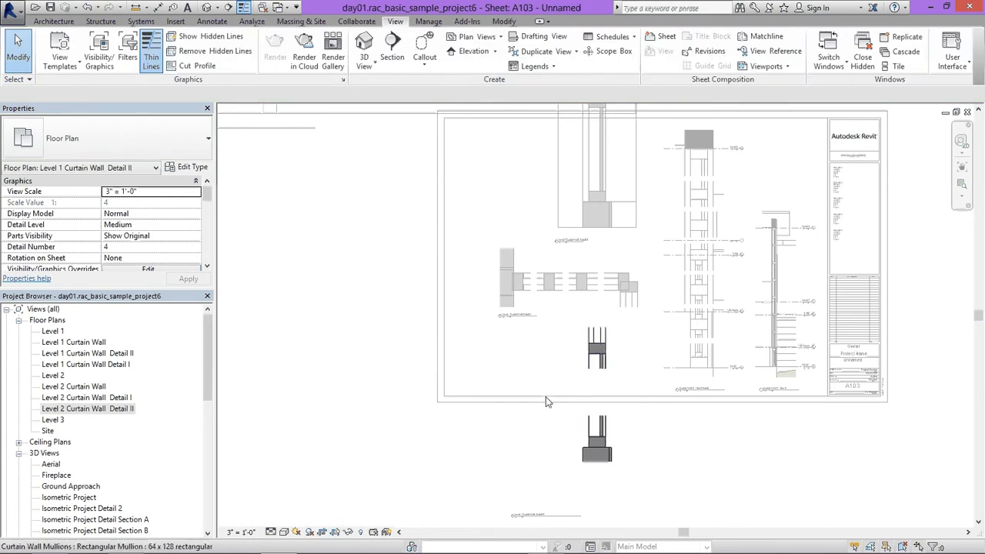
click(610, 382)
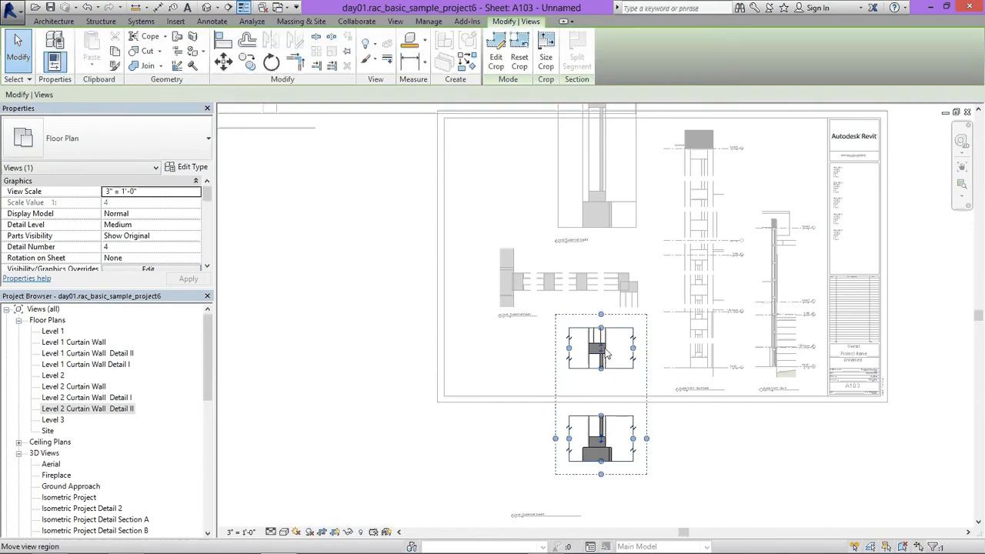
drag(603, 391, 627, 356)
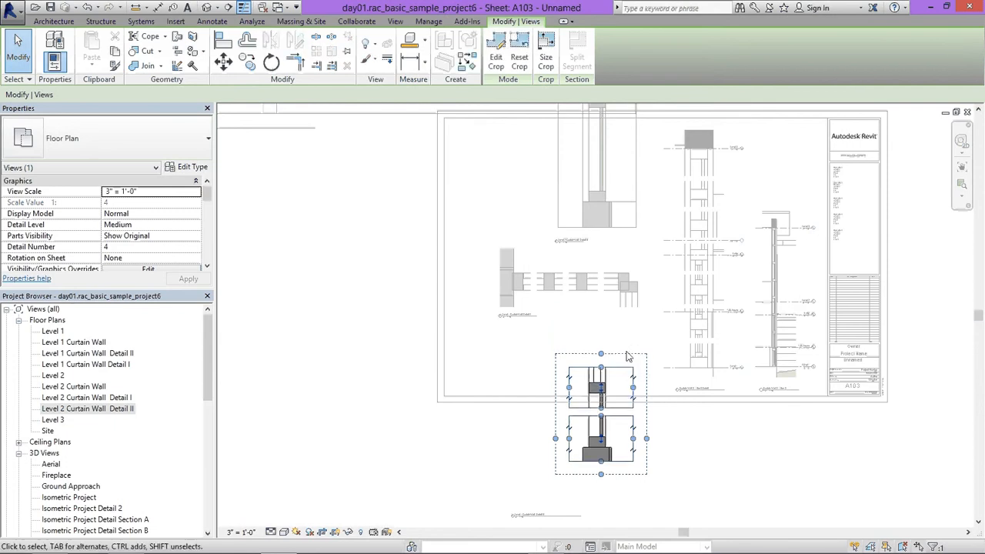
click(335, 532)
right_click(625, 135)
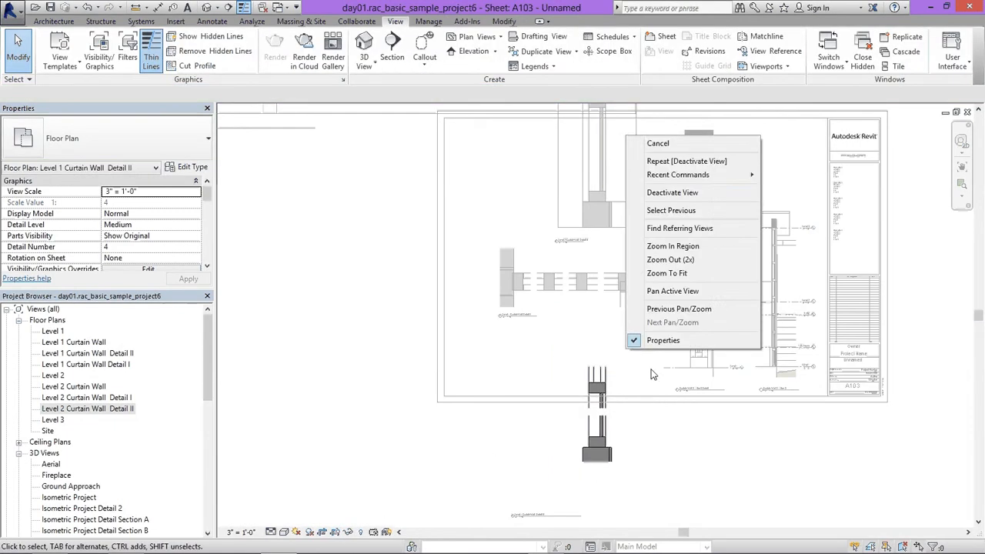
click(693, 194)
- Move the Level 1 Detail II viewport up beneath Level 1 Detail I, lining its mullions up with the corner
click(600, 437)
drag(600, 437, 632, 385)
scroll(631, 385, up, 4)
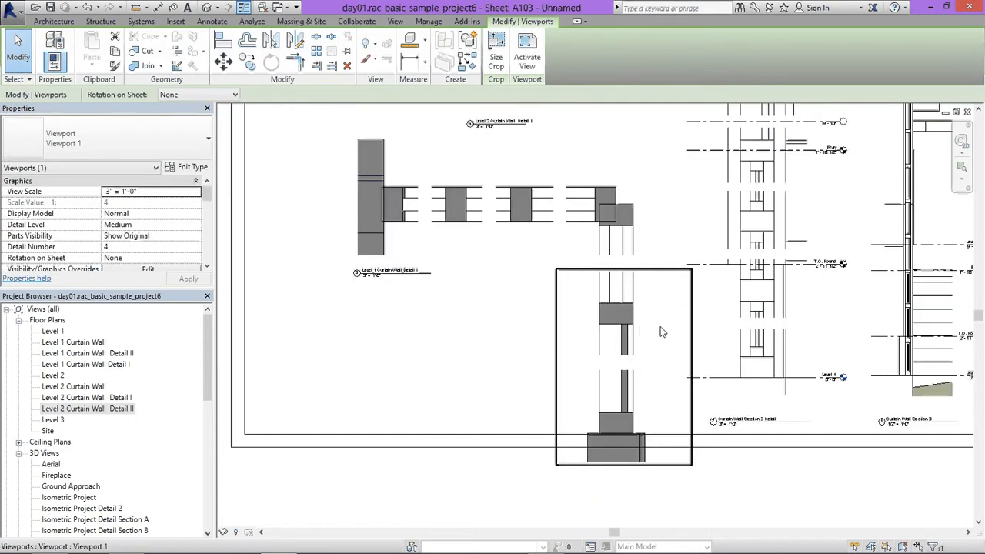
key(Escape)
- Reactivate Level 1 Detail II, show its crop region, tighten both segments around the mullion and wall base, and close the gap between them
double_click(604, 317)
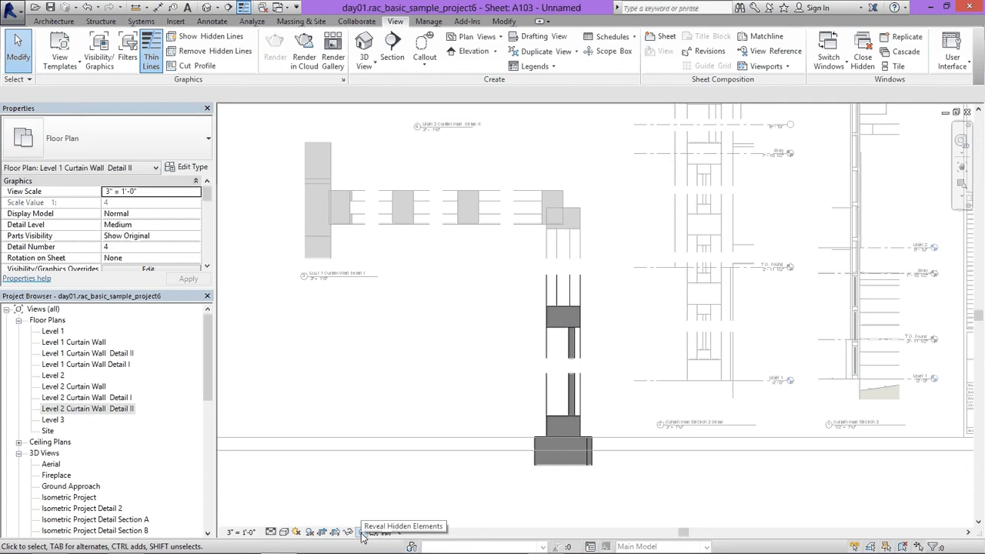
click(339, 532)
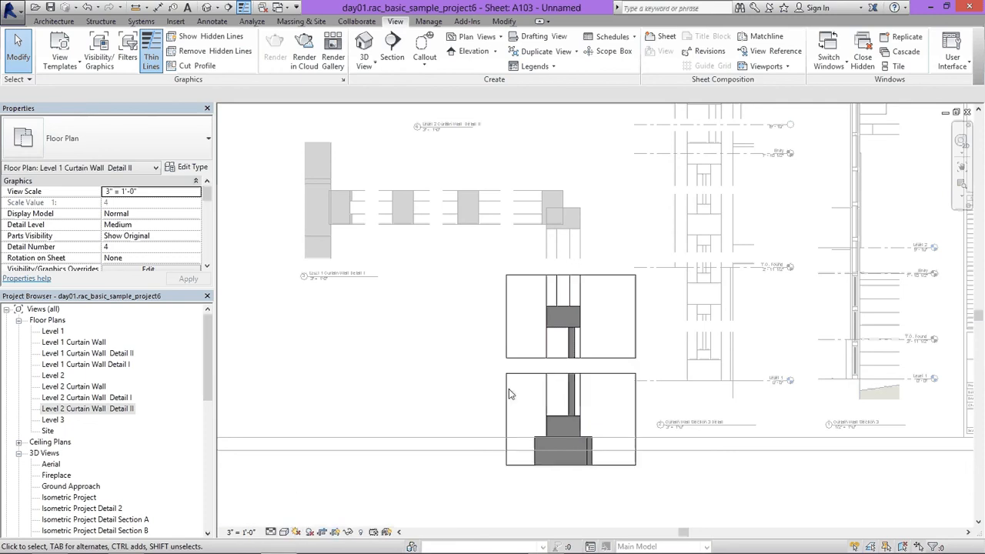
click(571, 281)
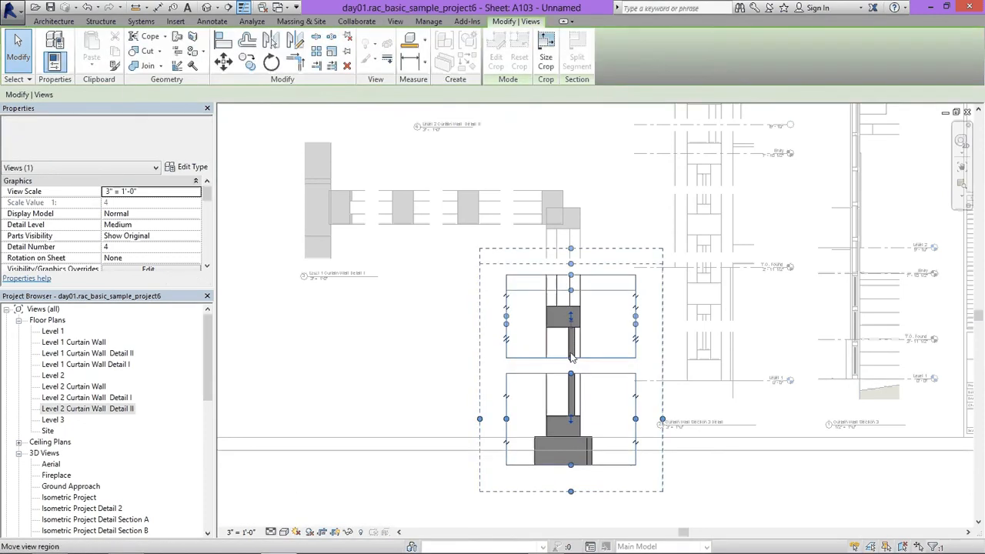
drag(572, 275, 572, 352)
drag(571, 375, 573, 397)
- Hide the crop region of Level 1 Detail II and deactivate the view
right_click(619, 313)
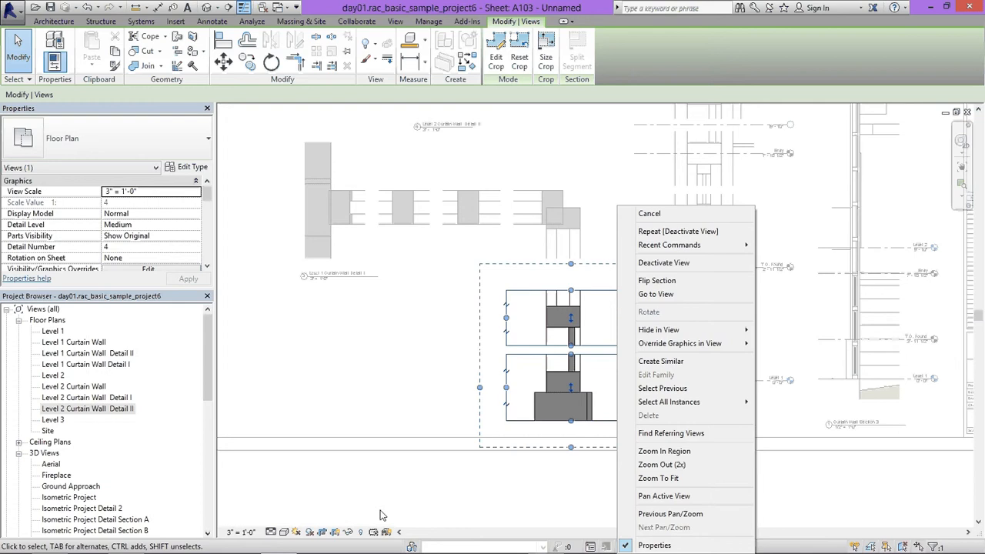
click(427, 509)
right_click(610, 324)
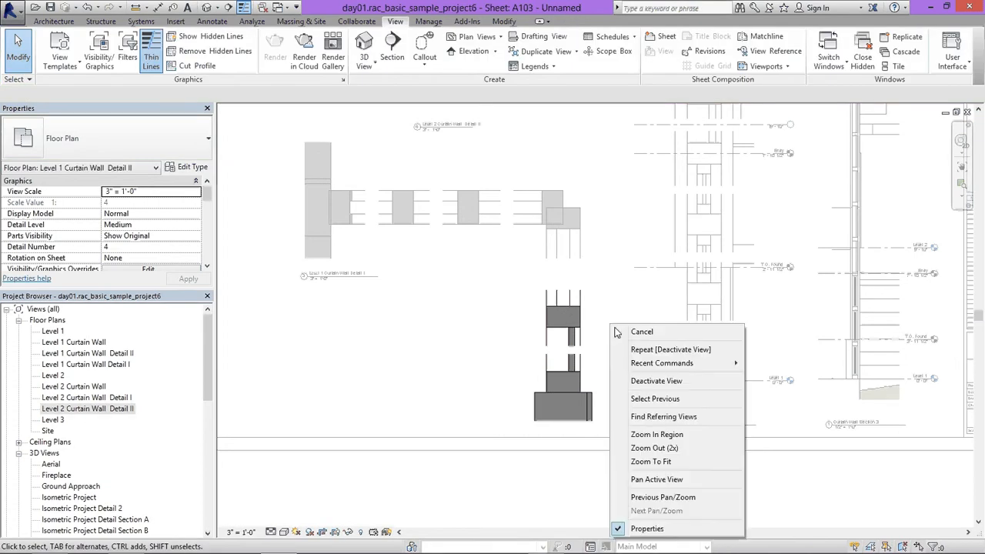
click(653, 381)
- Nudge the Level 1 Detail II viewport up closer to the corner of Level 1 Detail I
click(595, 358)
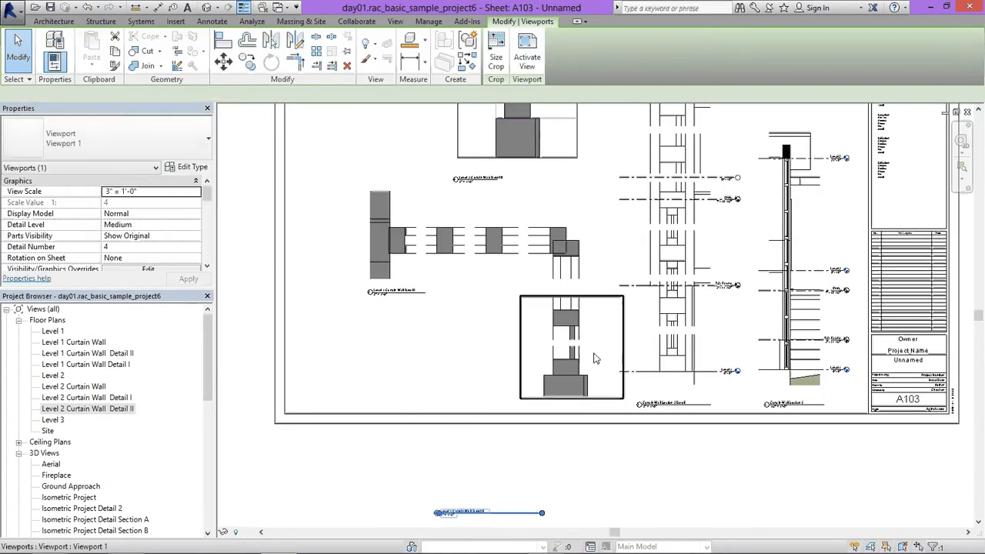
key(Up)
key(Up)
key(Up)
click(607, 462)
- Place the Level 1 Detail II title beneath its view in line with the section titles, shorten its line and nudge it right
middle_drag(608, 462, 604, 415)
click(512, 454)
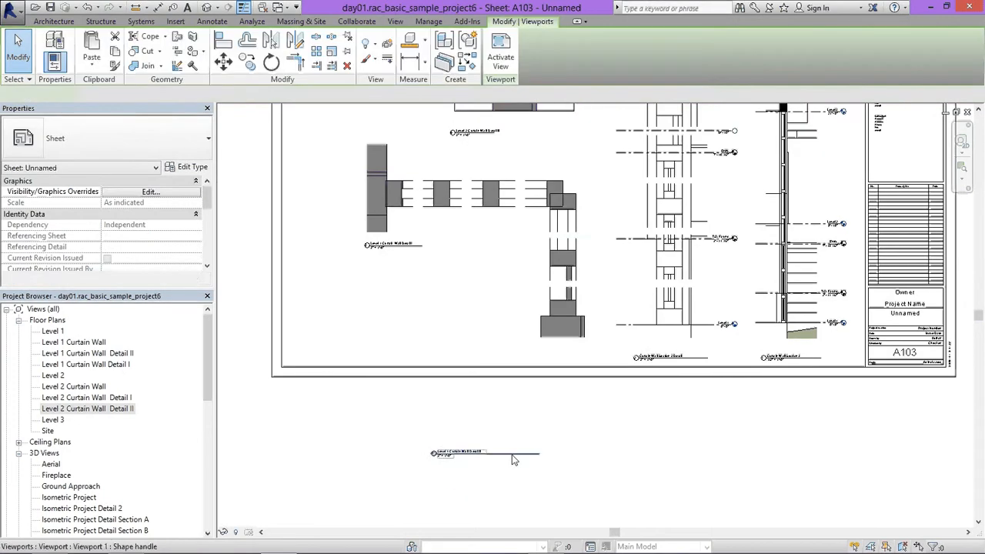
drag(515, 460, 595, 363)
scroll(627, 364, up, 2)
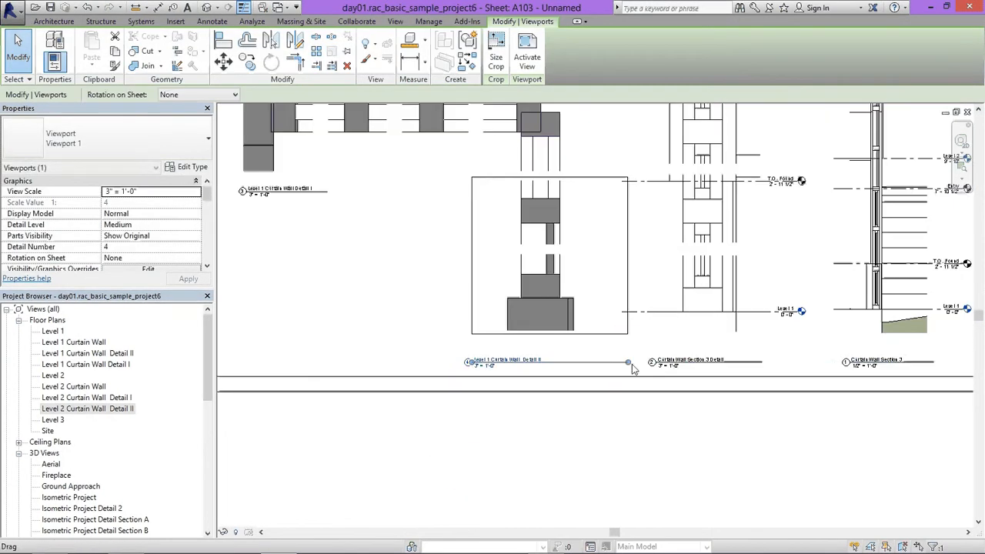
click(581, 371)
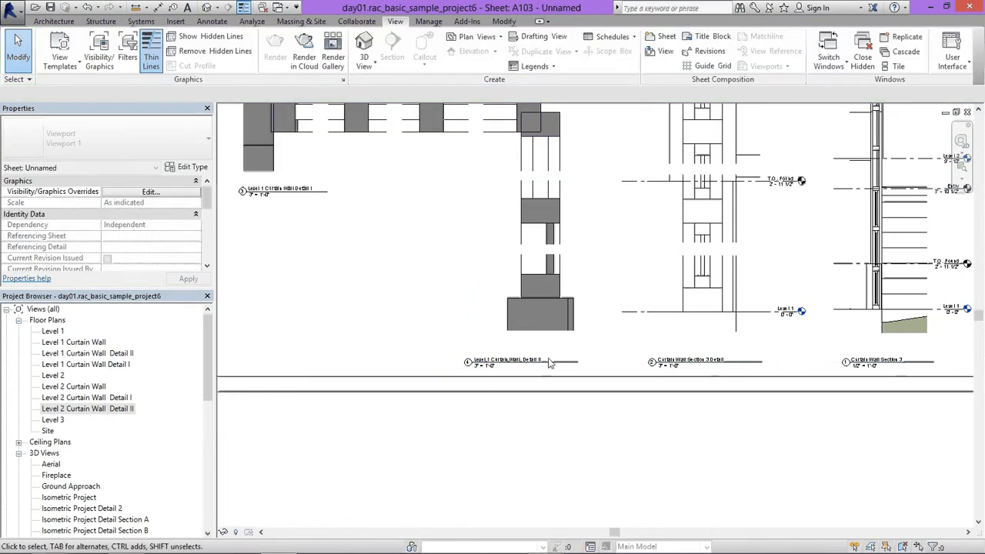
drag(558, 363, 567, 362)
key(Right)
key(Right)
key(Right)
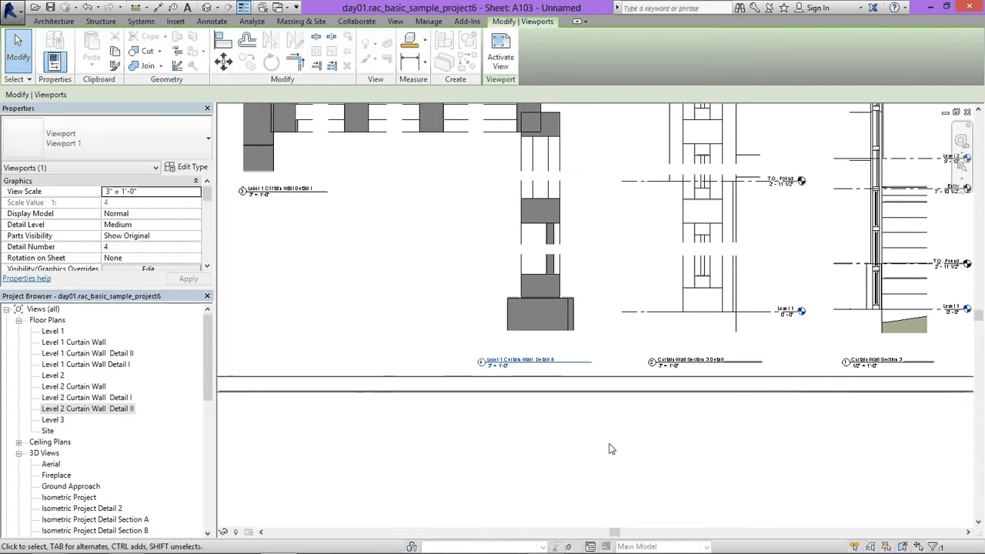
click(610, 444)
scroll(556, 354, down, 2)
middle_drag(556, 354, 638, 433)
scroll(688, 436, down, 2)
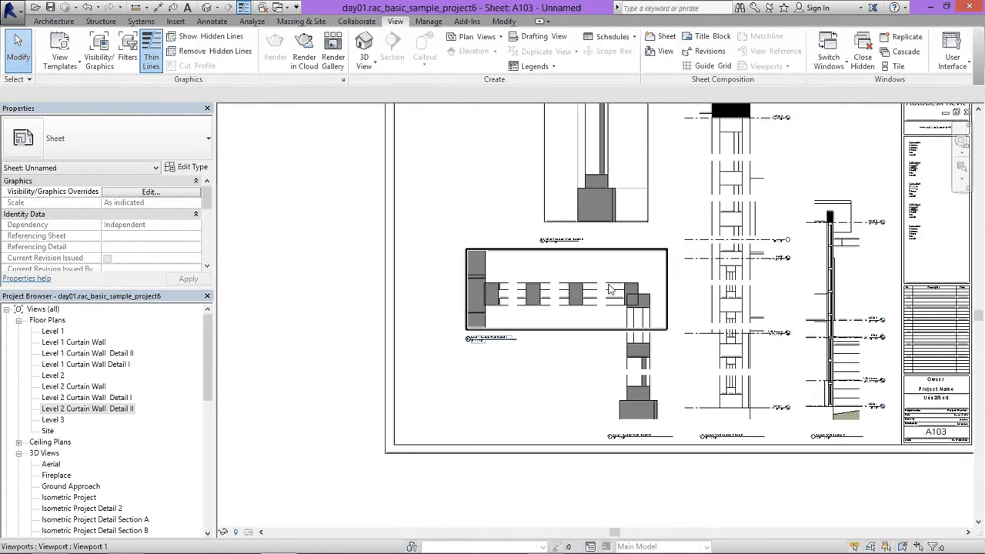
scroll(456, 305, down, 1)
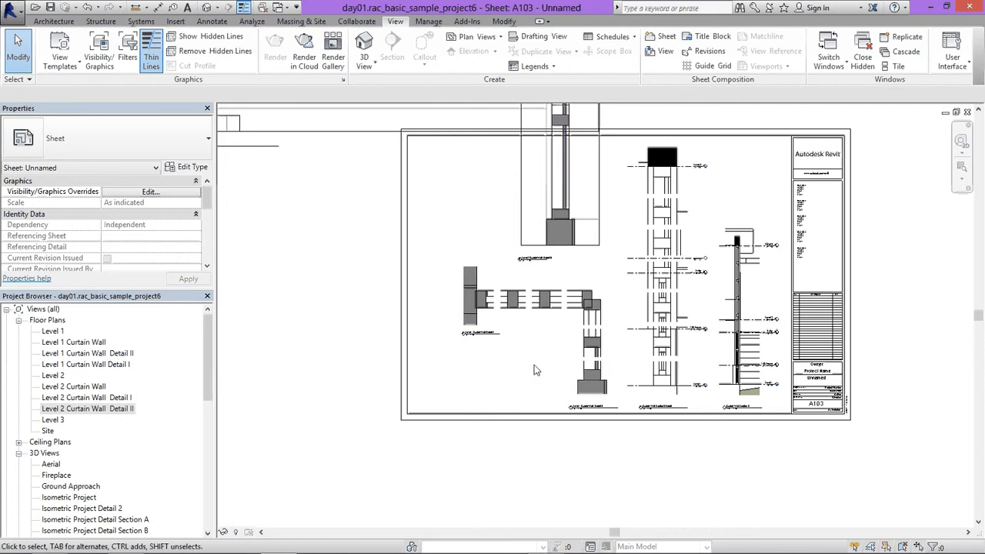
middle_drag(531, 345, 605, 364)
scroll(530, 424, down, 1)
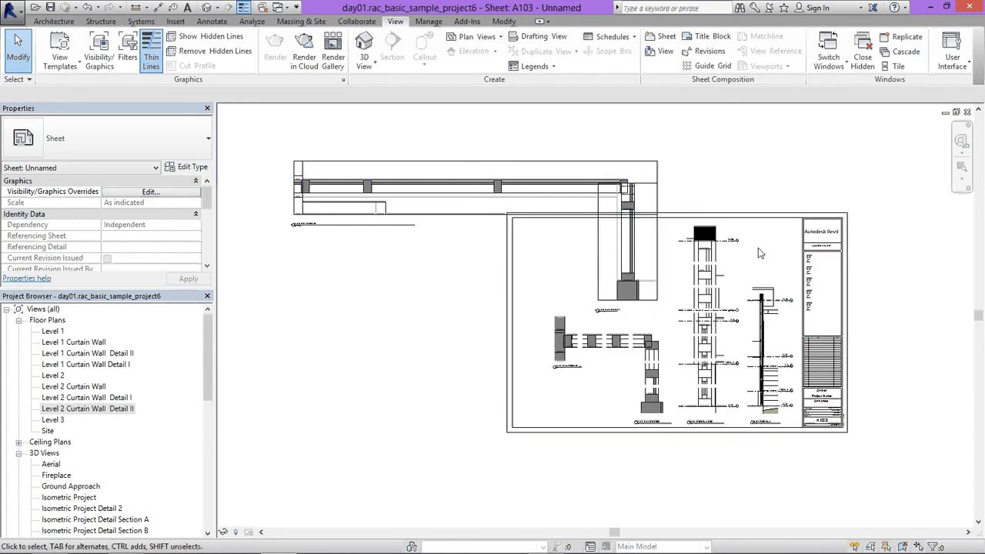
click(846, 544)
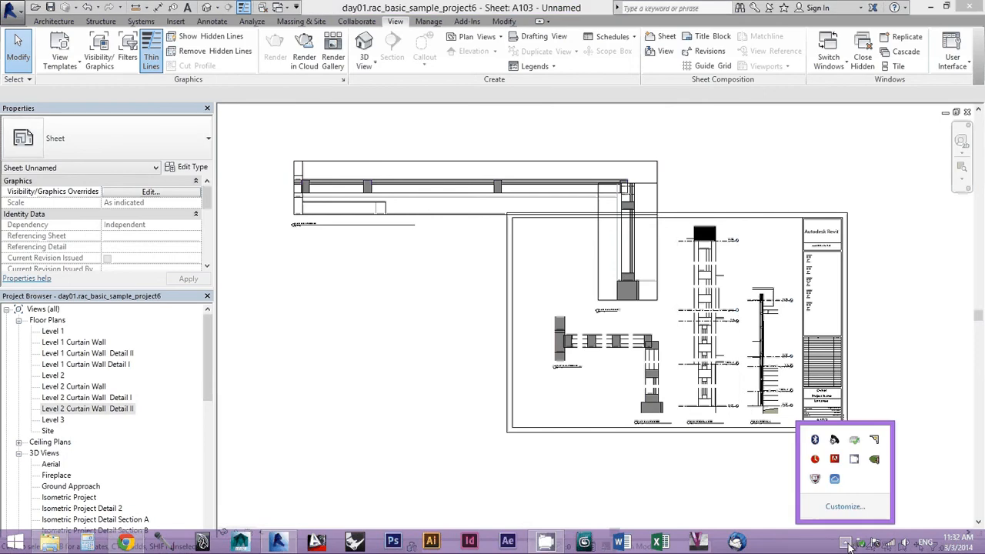
right_click(858, 462)
click(847, 423)
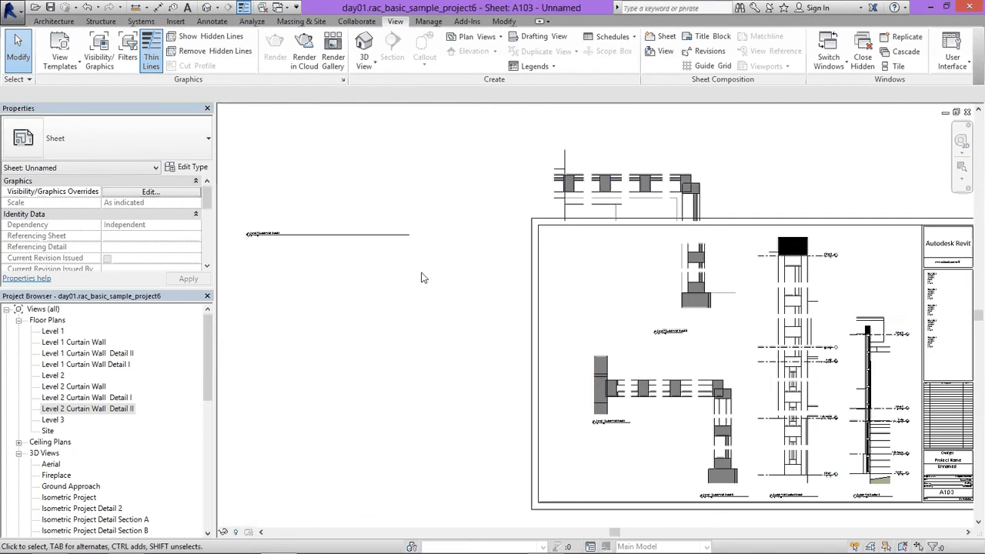
scroll(655, 160, up, 2)
scroll(515, 217, down, 2)
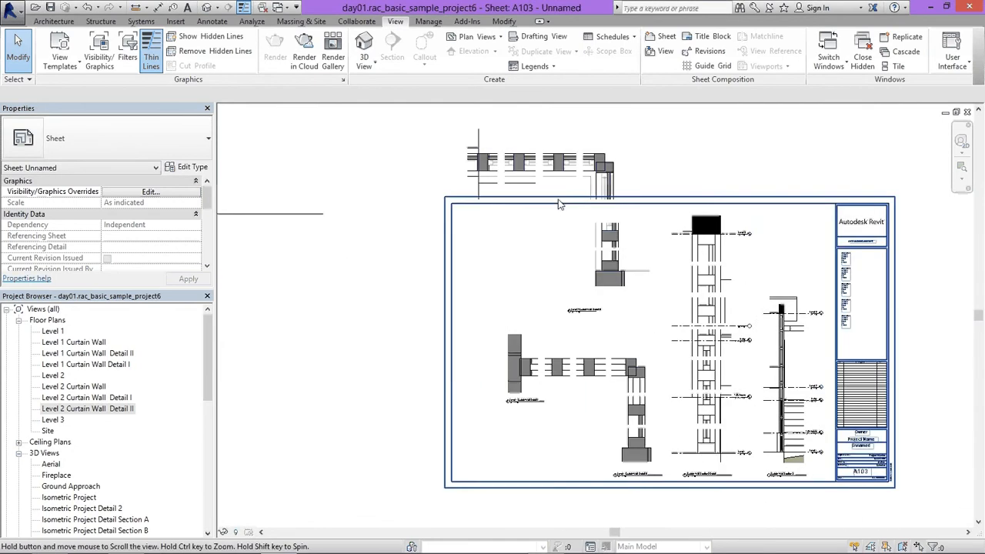
- Activate Level 2 Curtain Wall Detail I on the sheet, show its crop region and extend the leftmost segment to the wall at the far end
click(470, 165)
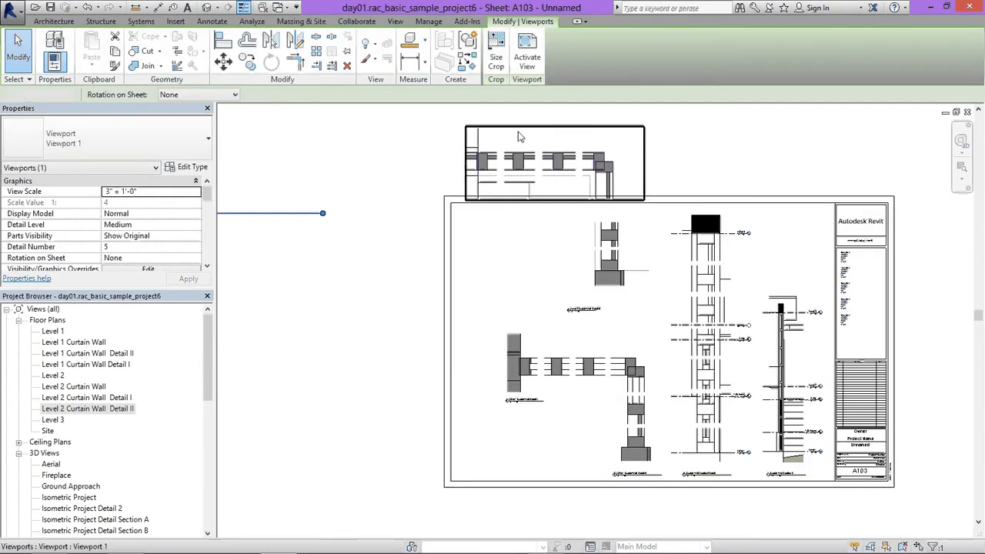
double_click(475, 150)
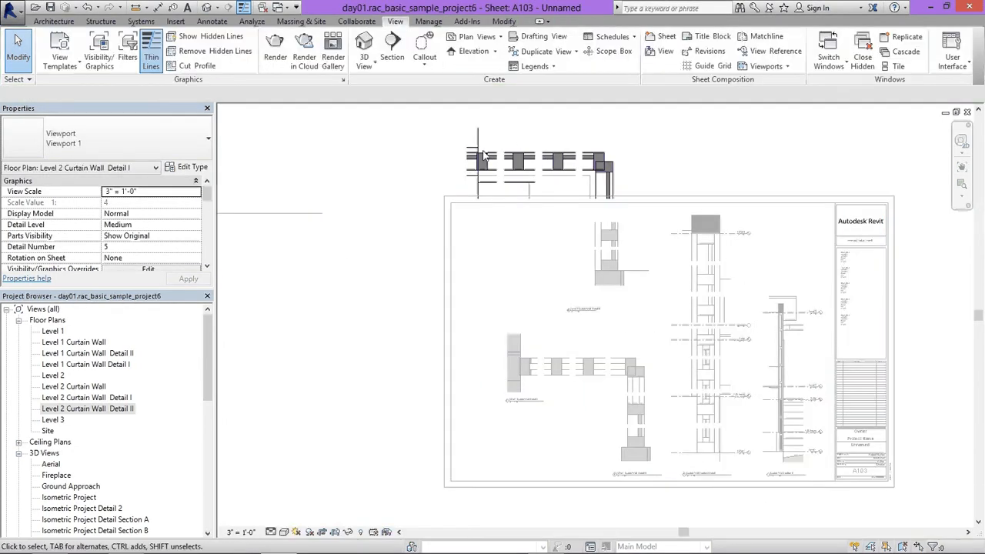
click(339, 532)
drag(467, 165, 347, 209)
scroll(462, 231, down, 3)
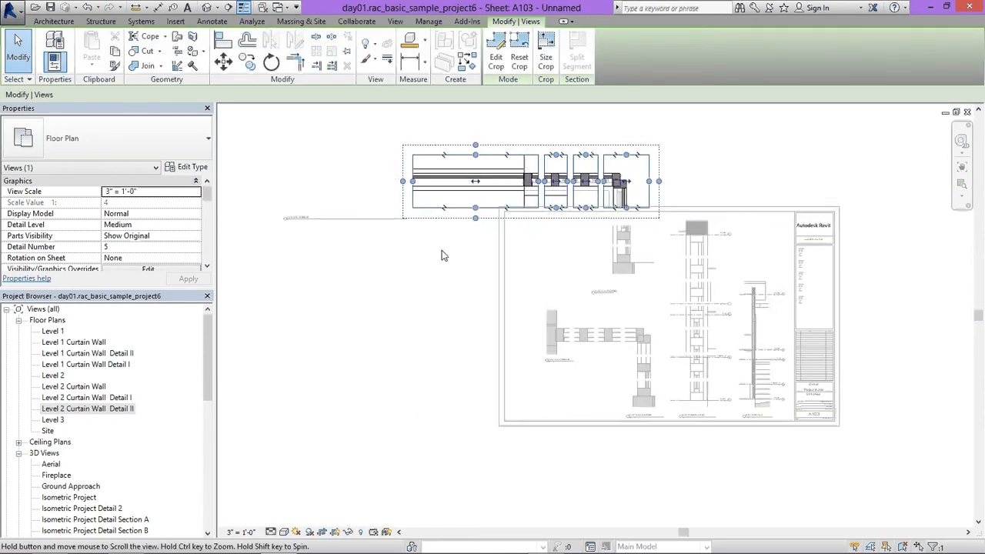
drag(444, 197, 300, 199)
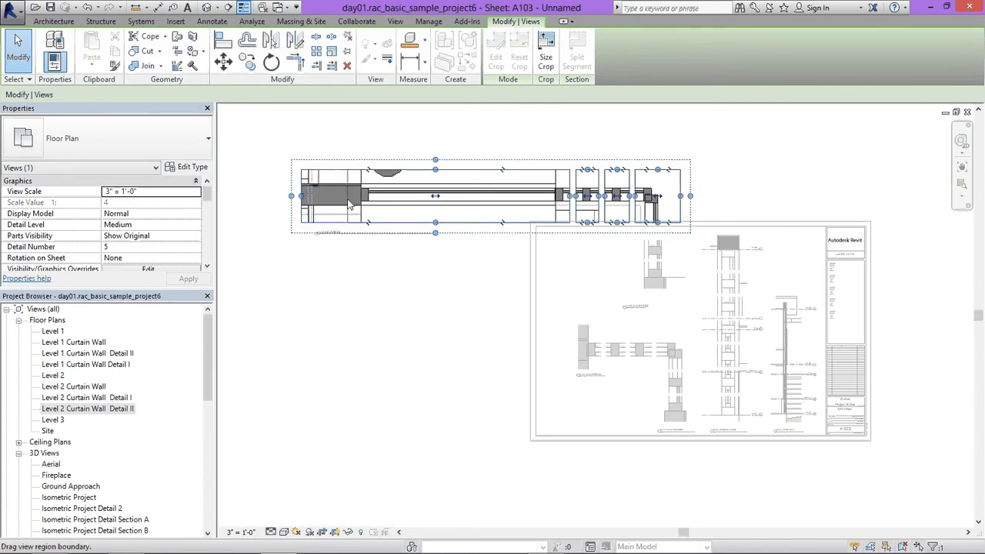
- Break the extended crop segment down to the end wall with its mullion and the next mullion, closing the gap to the other segments
drag(349, 204, 378, 201)
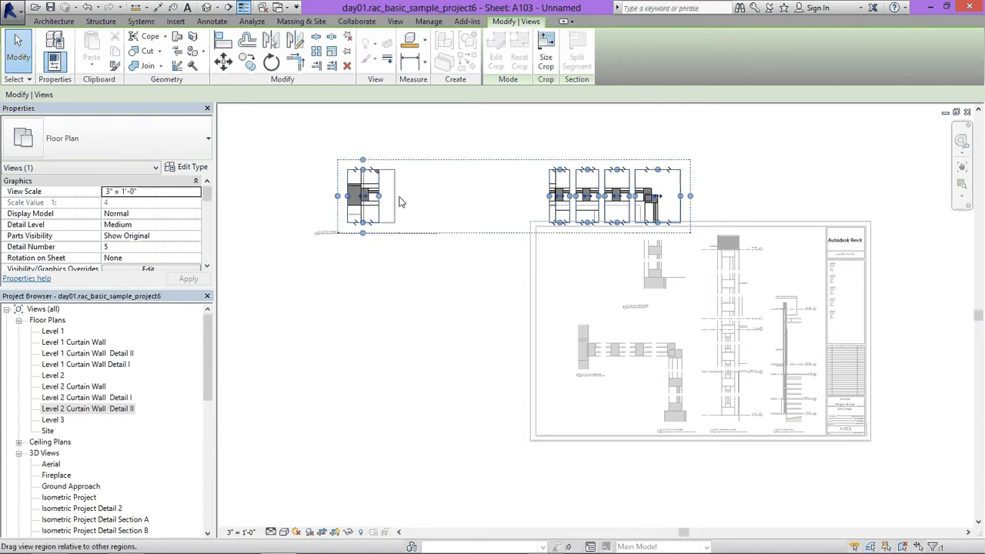
drag(518, 204, 516, 204)
scroll(514, 203, up, 3)
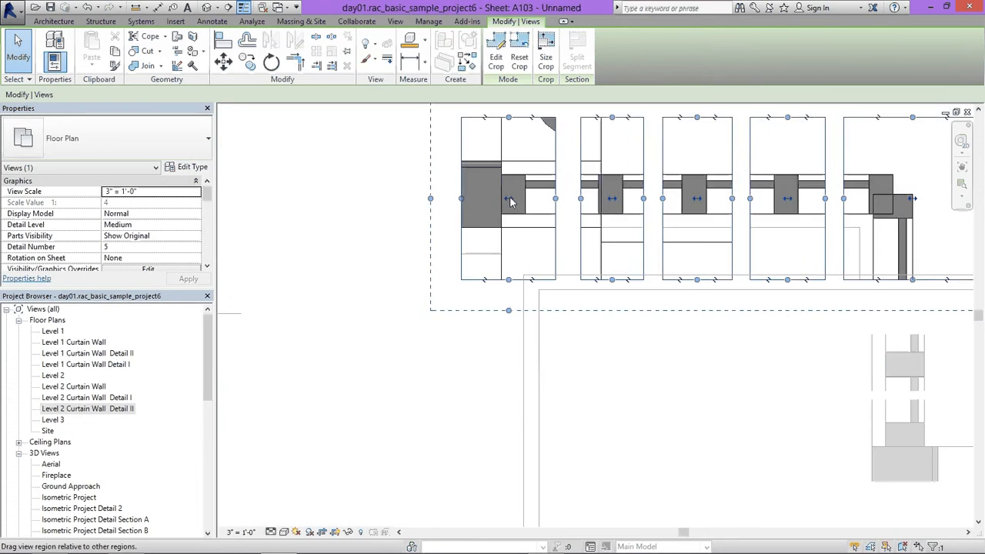
scroll(521, 294, down, 5)
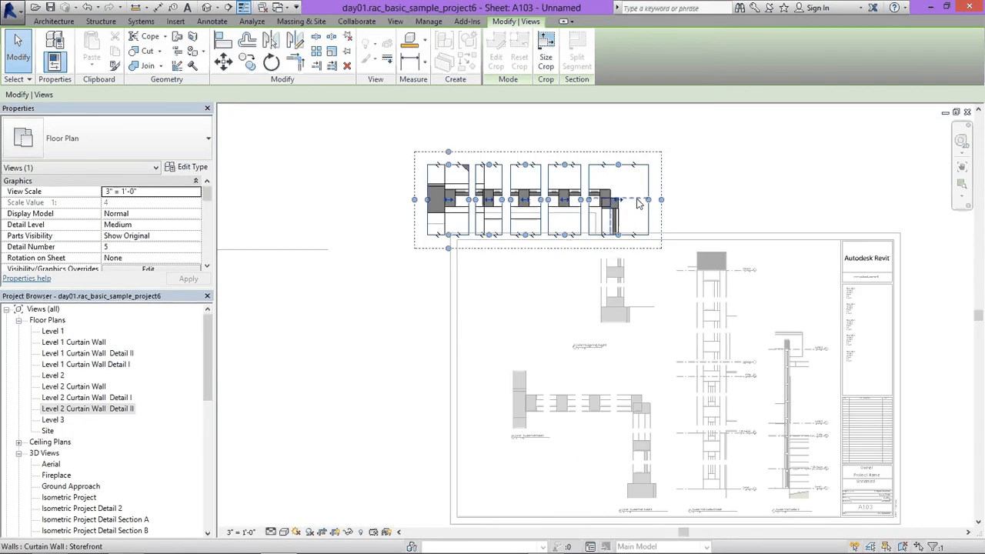
- Hide the crop region of Level 2 Curtain Wall Detail I and deactivate the view
click(640, 177)
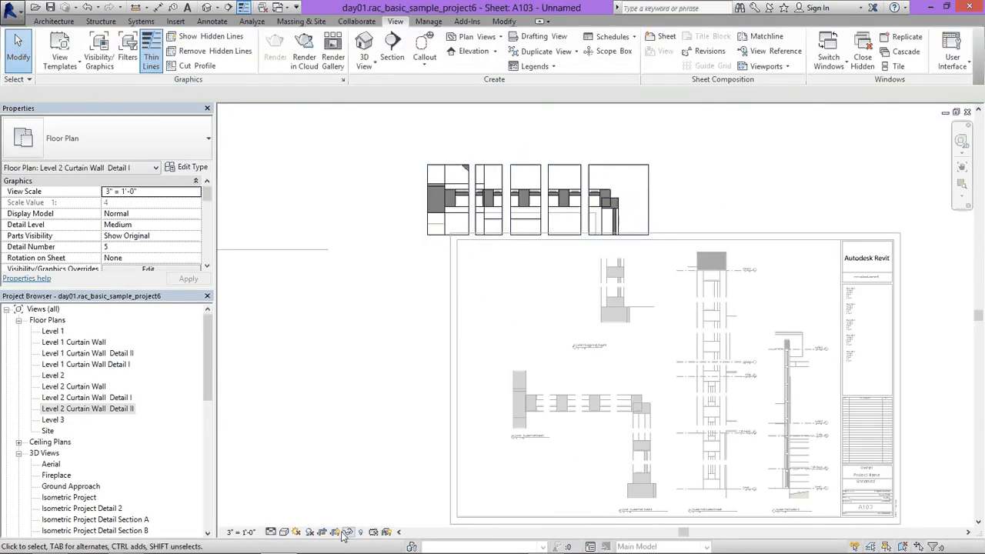
click(345, 533)
right_click(621, 184)
click(666, 237)
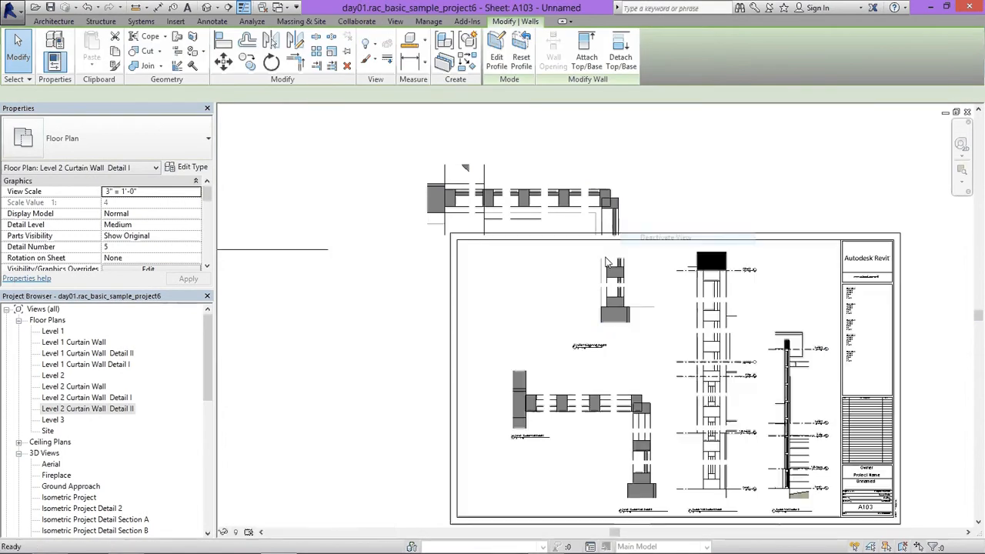
- Reactivate Level 2 Curtain Wall Detail I and lower the top edge of its crop region to exclude the stray gray element above the wall
scroll(450, 177, up, 4)
scroll(456, 219, down, 2)
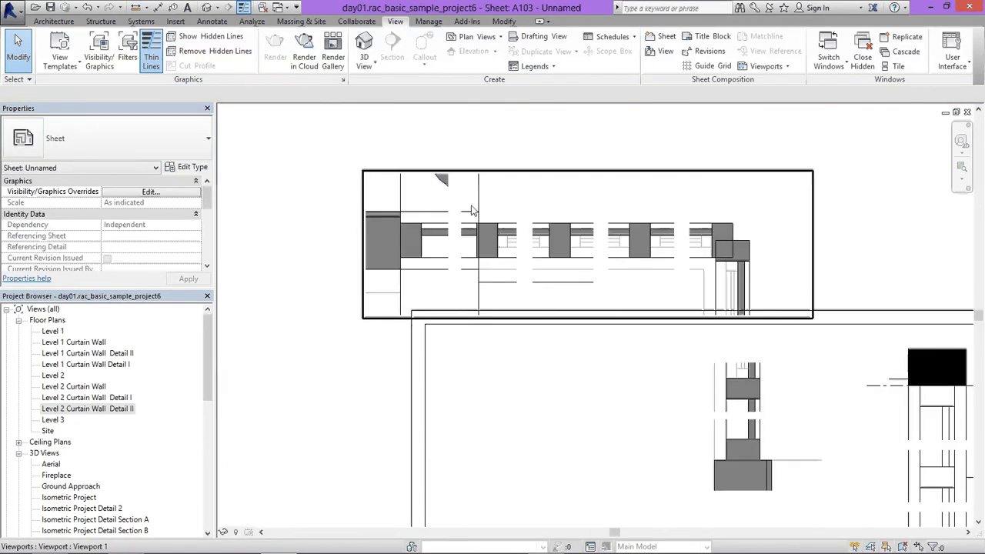
double_click(457, 220)
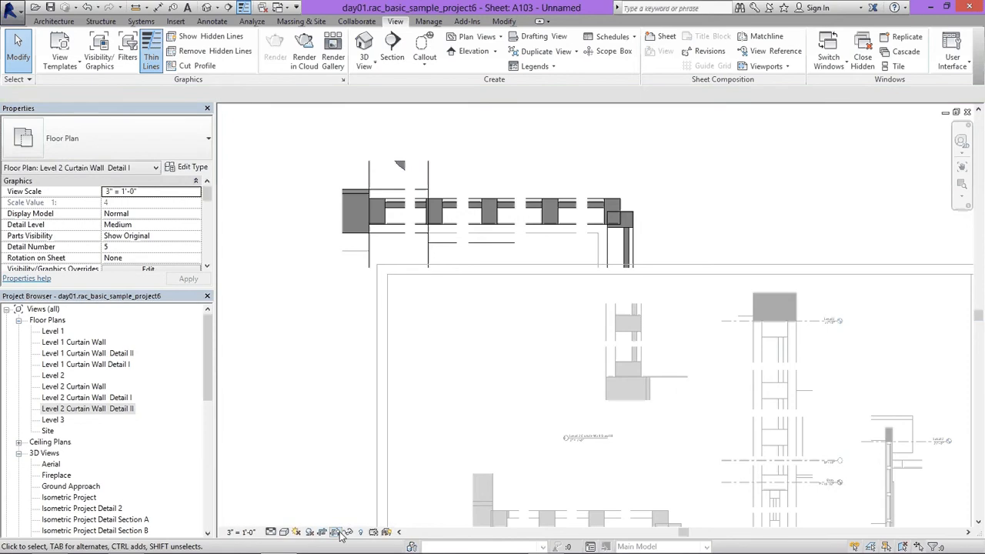
click(397, 168)
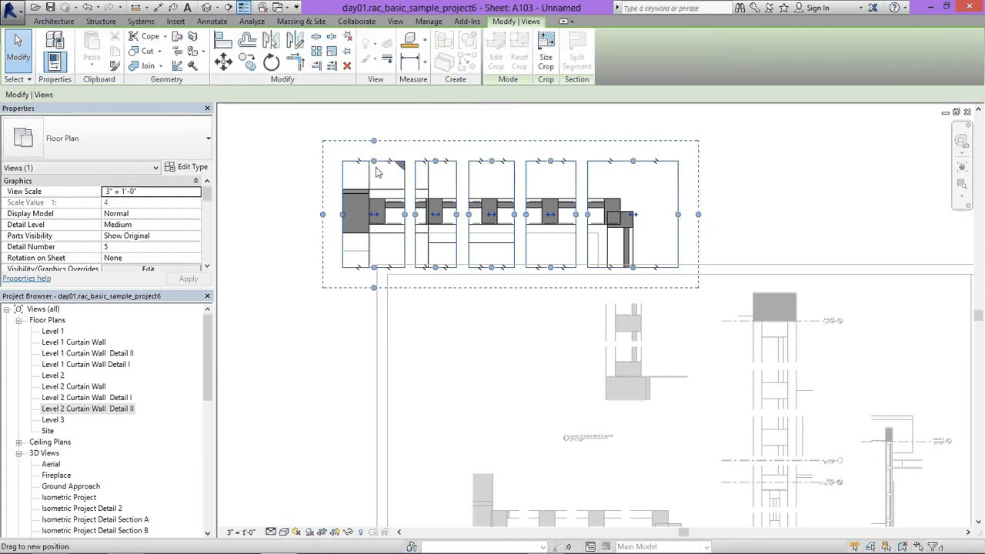
right_click(654, 199)
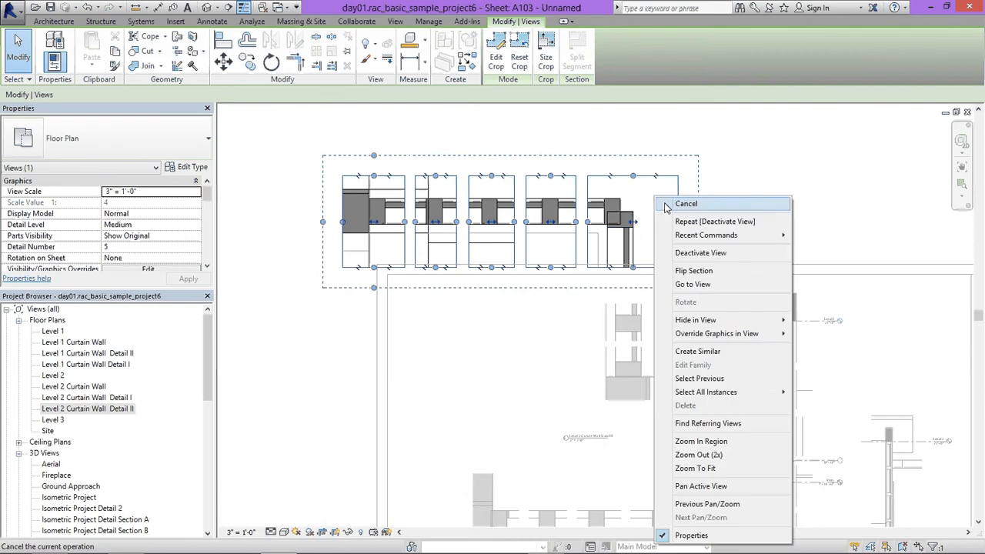
- Hide the trimmed crop region of Level 2 Detail I again and return to the sheet
click(337, 532)
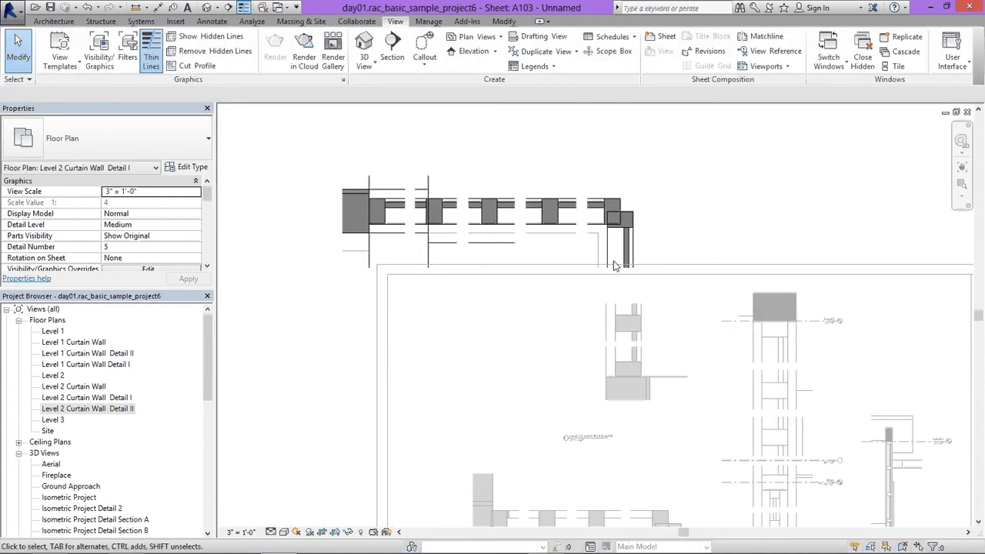
right_click(658, 194)
click(702, 251)
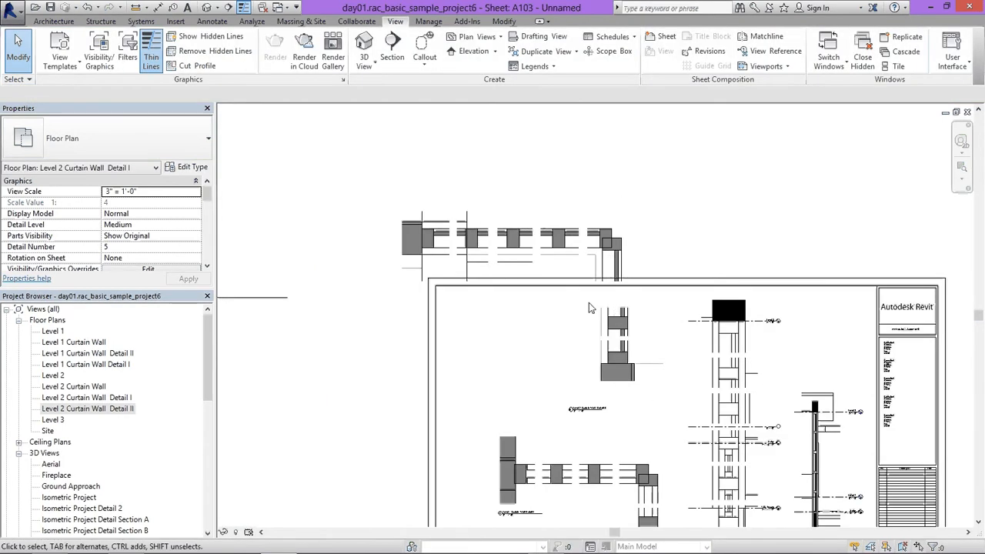
- Move the Level 2 Curtain Wall Detail II viewport so that it lines up vertically above Level 1 Detail II
middle_drag(589, 302, 524, 178)
scroll(532, 186, up, 1)
drag(549, 203, 584, 242)
scroll(547, 343, up, 1)
scroll(523, 361, down, 2)
middle_drag(520, 364, 480, 299)
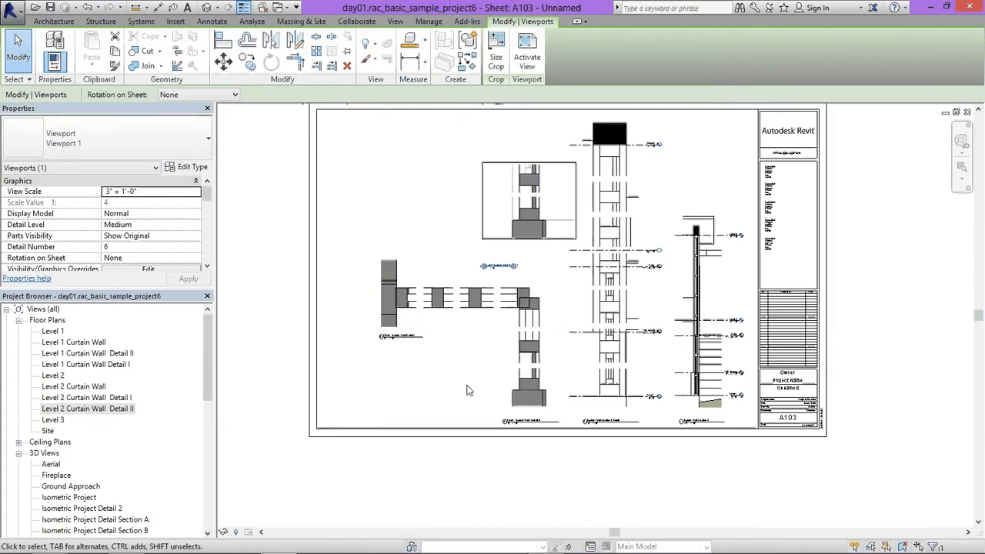
click(467, 387)
- Place the Level 2 Detail II title directly beneath its view and lengthen its line to about match the Level 1 Detail II title
drag(508, 267, 533, 254)
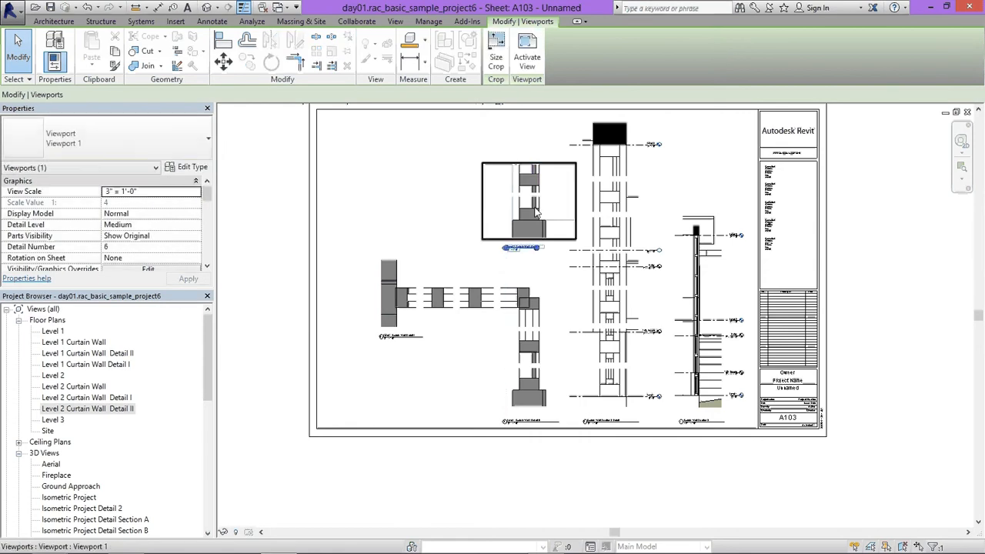
scroll(558, 310, up, 3)
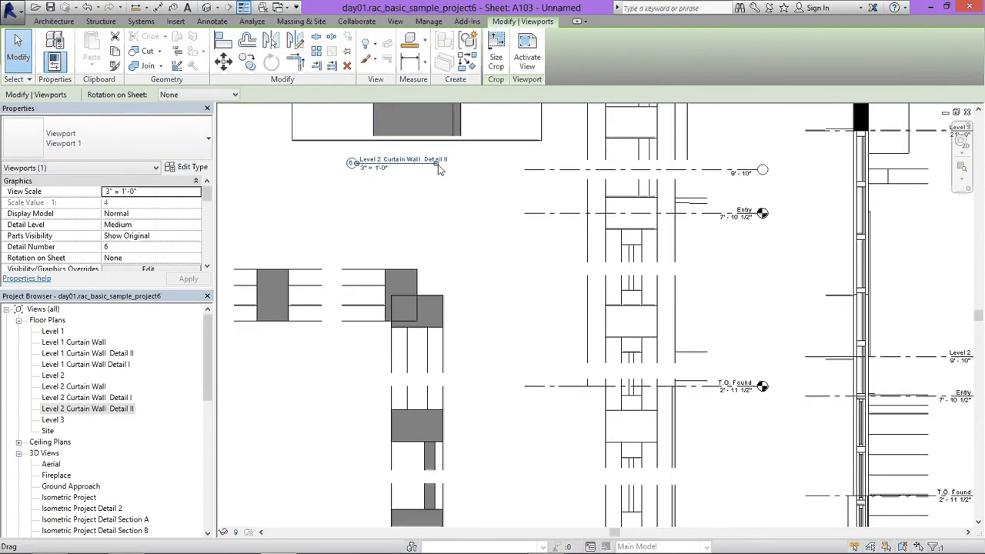
drag(437, 163, 486, 170)
scroll(485, 196, down, 2)
middle_drag(487, 225, 474, 176)
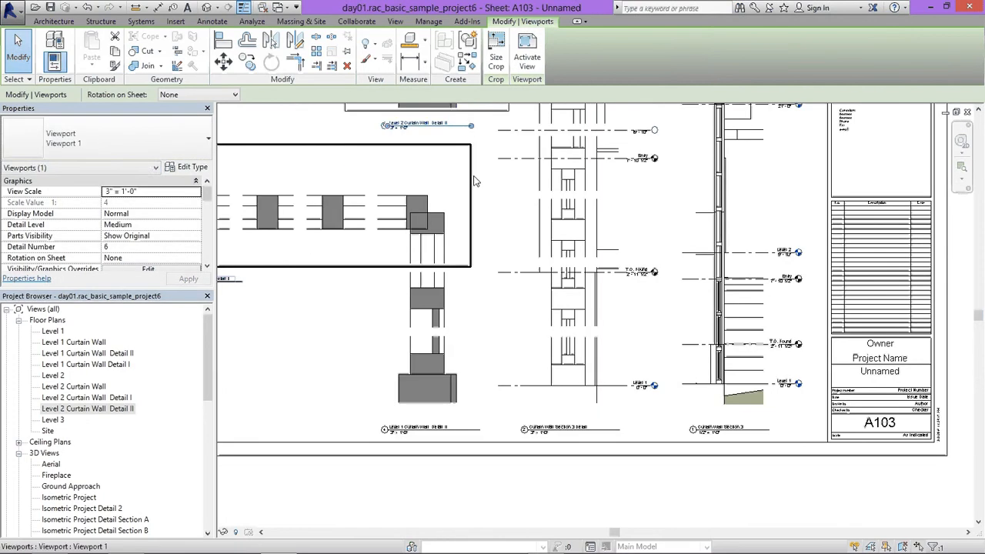
drag(471, 126, 483, 130)
scroll(472, 209, down, 2)
middle_drag(471, 209, 605, 338)
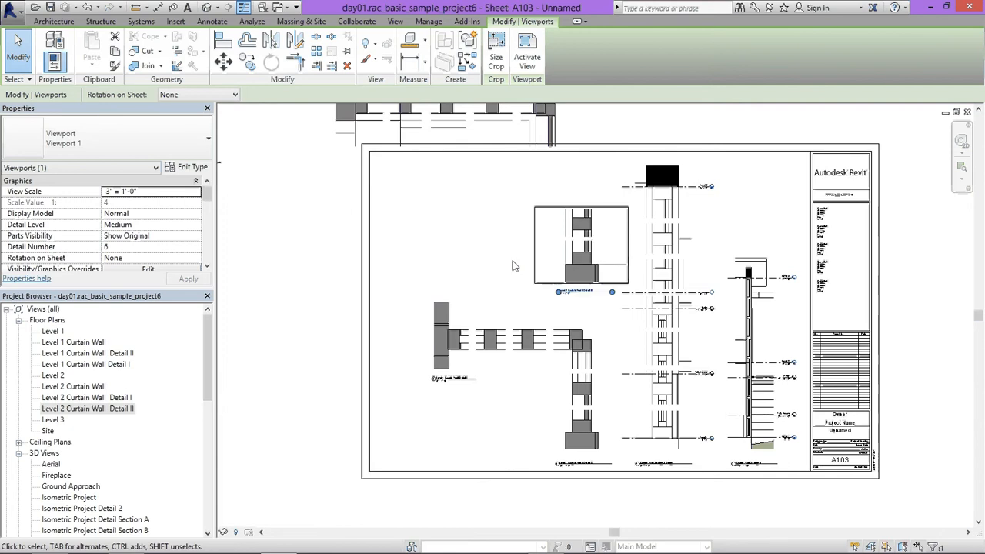
key(Escape)
click(602, 293)
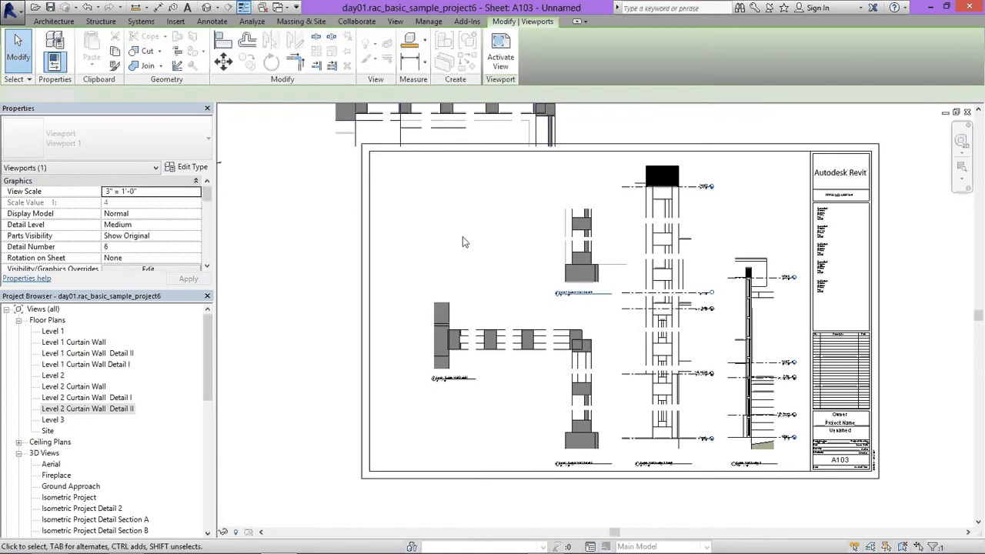
click(463, 236)
- Move the Level 2 Curtain Wall Detail I viewport onto the sheet so that its corner sits directly above Level 2 Detail II
middle_drag(475, 262, 493, 350)
drag(495, 198, 533, 255)
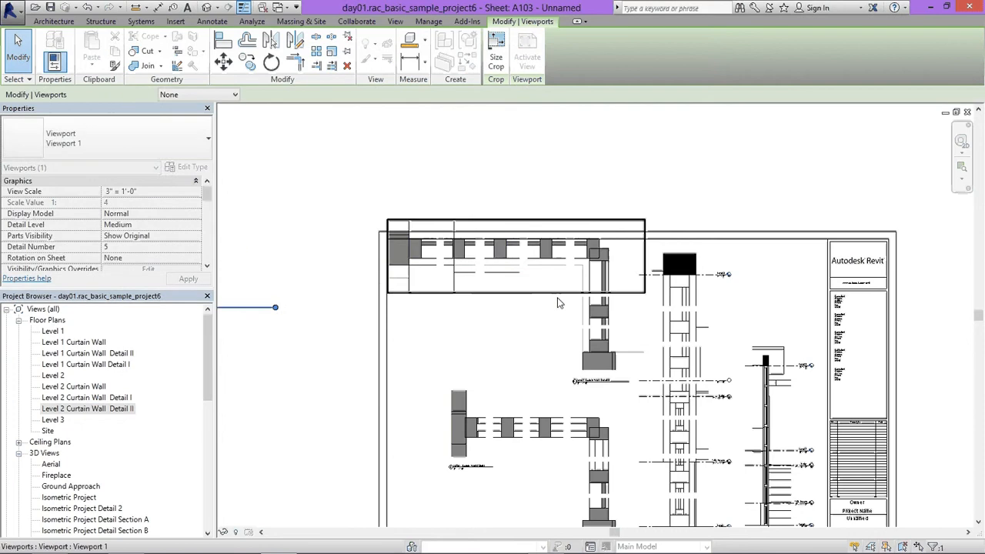
middle_drag(554, 293, 513, 211)
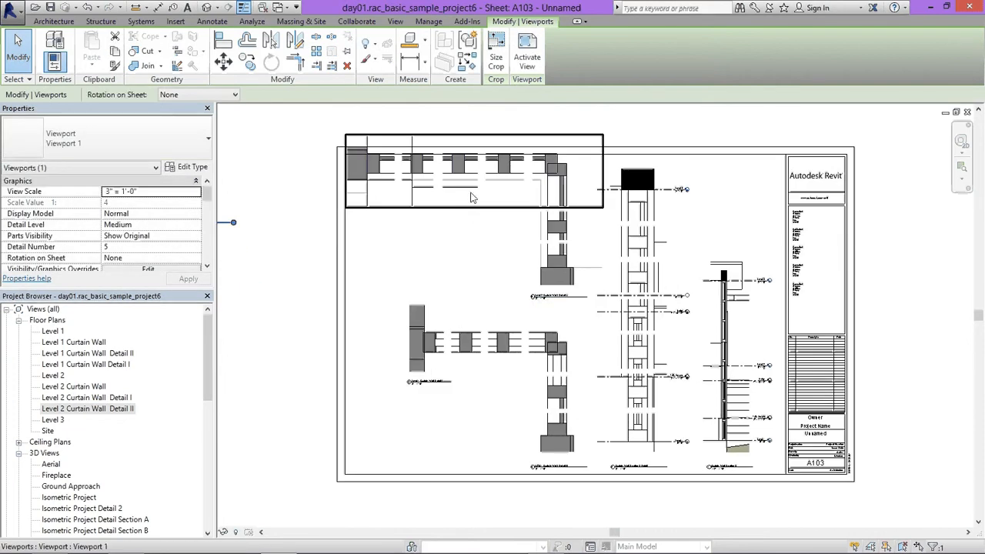
- Activate Level 2 Detail I, raise the bottom edge of its crop region, hide the crop region and deactivate the view
double_click(472, 198)
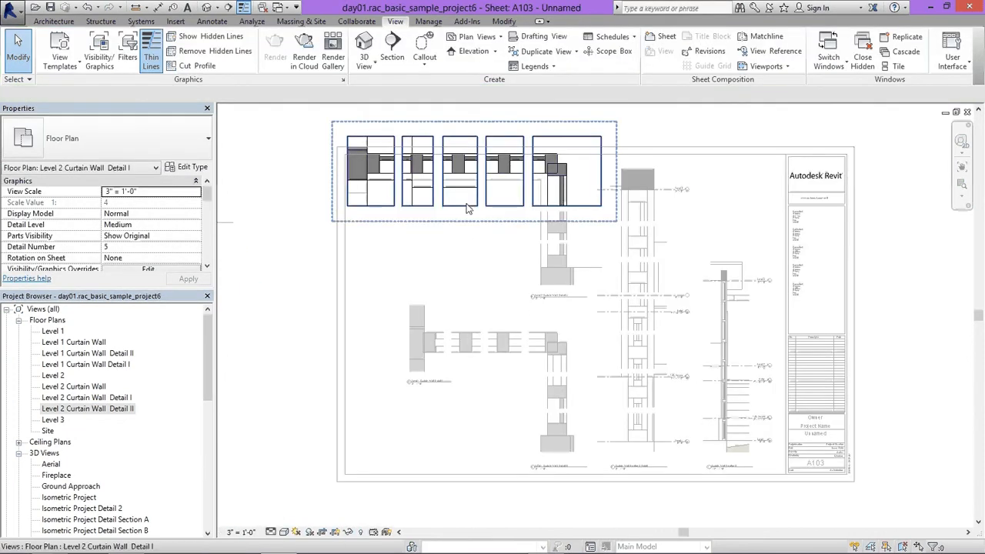
click(466, 206)
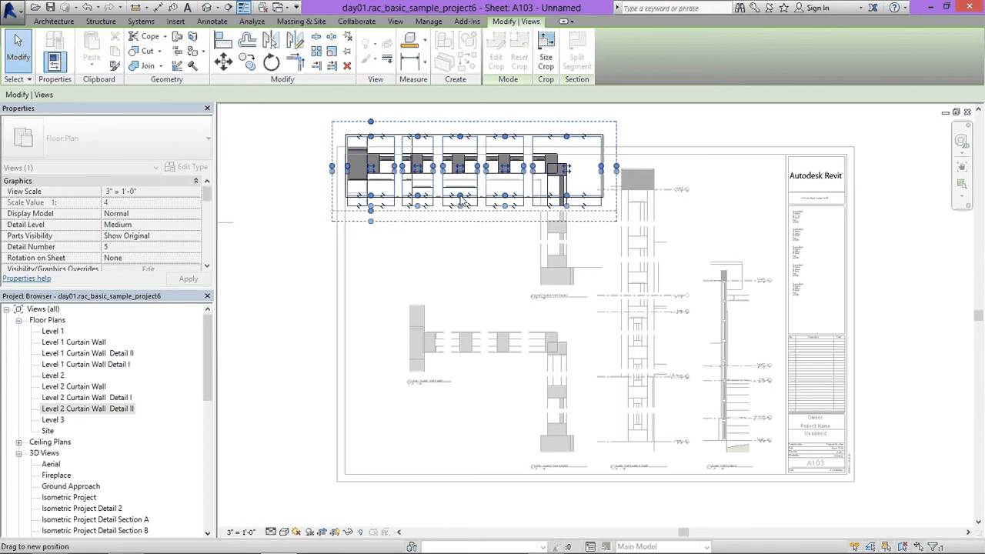
drag(460, 197, 461, 194)
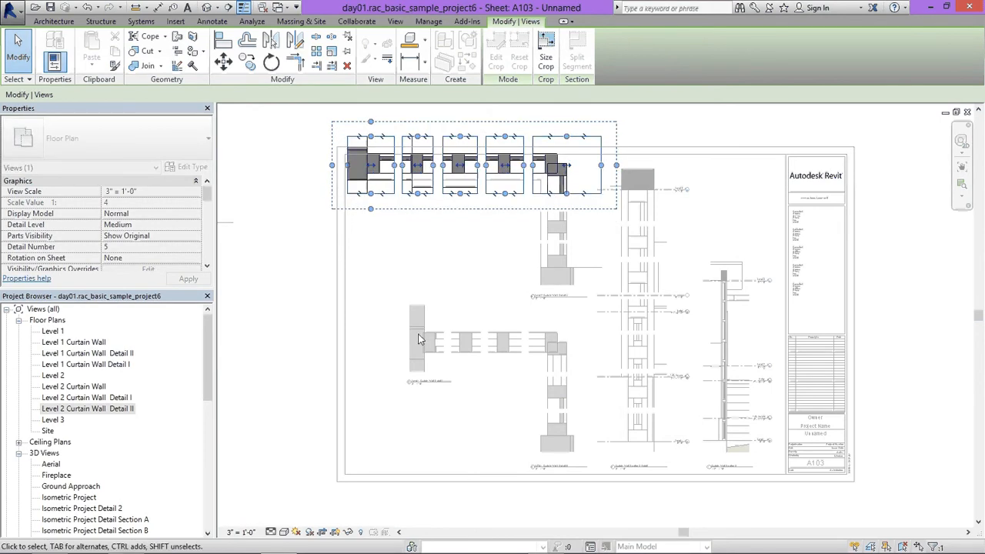
right_click(514, 194)
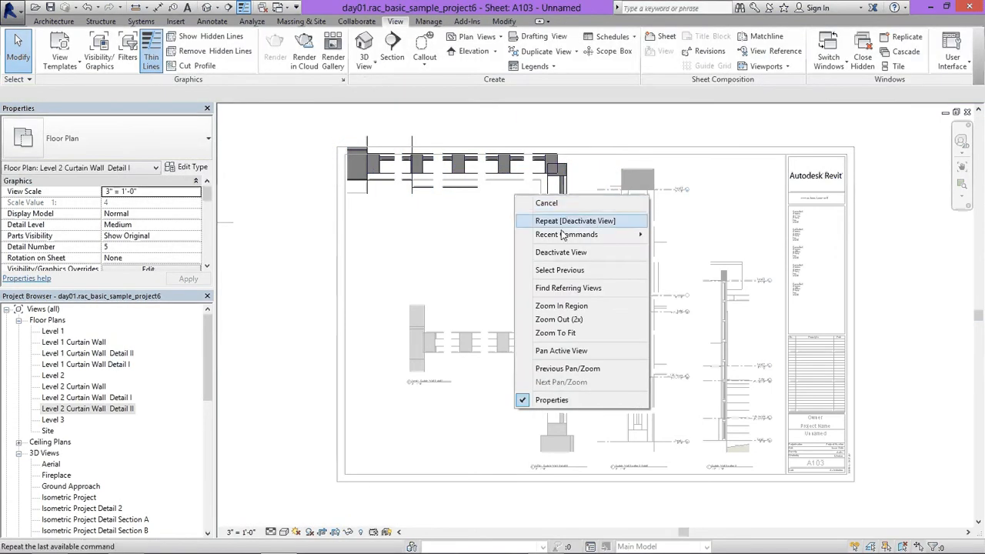
click(542, 253)
- Shift the Level 2 Detail I viewport down toward Level 2 Detail II and nudge it left to align its corner with that view
click(544, 169)
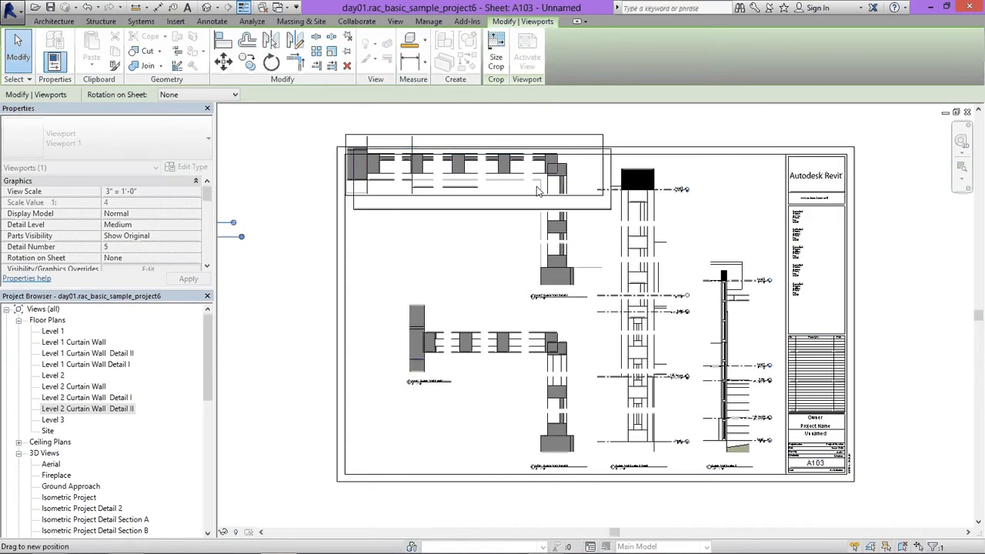
scroll(541, 187, up, 4)
key(Left)
key(Left)
key(Left)
key(Left)
key(Left)
key(Left)
key(Left)
key(Left)
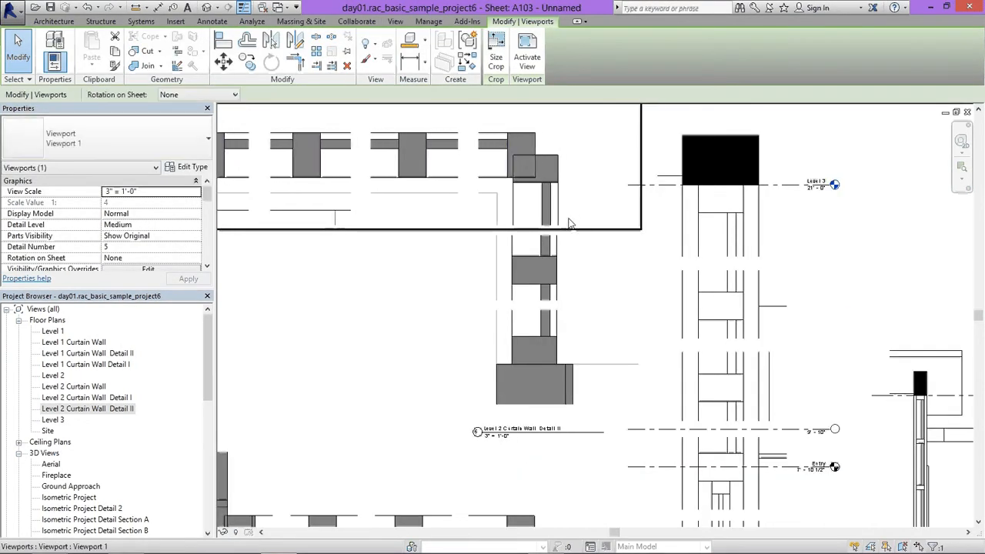
- Select both Level 2 Curtain Wall Detail viewports and shift them down together until they sit inside the sheet border
scroll(570, 223, up, 3)
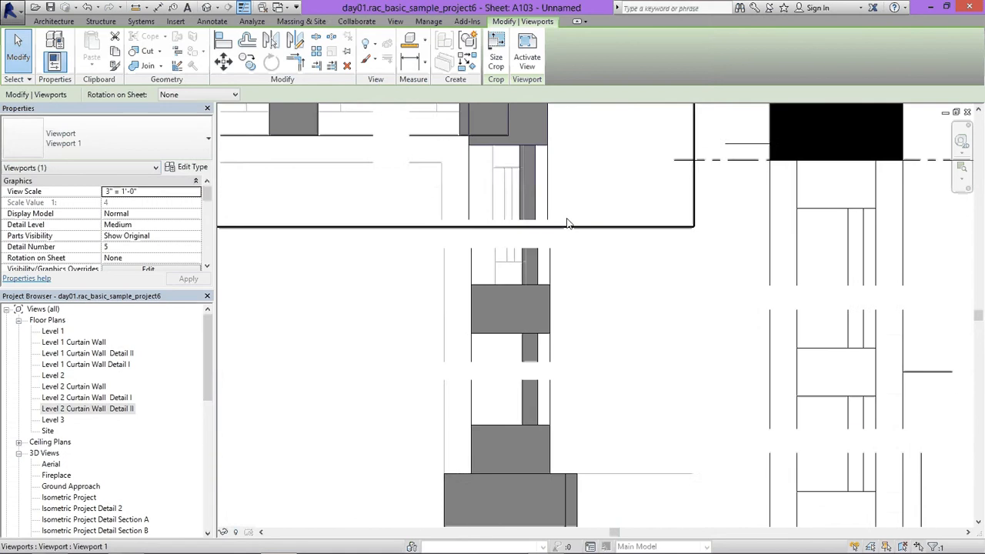
scroll(568, 223, down, 5)
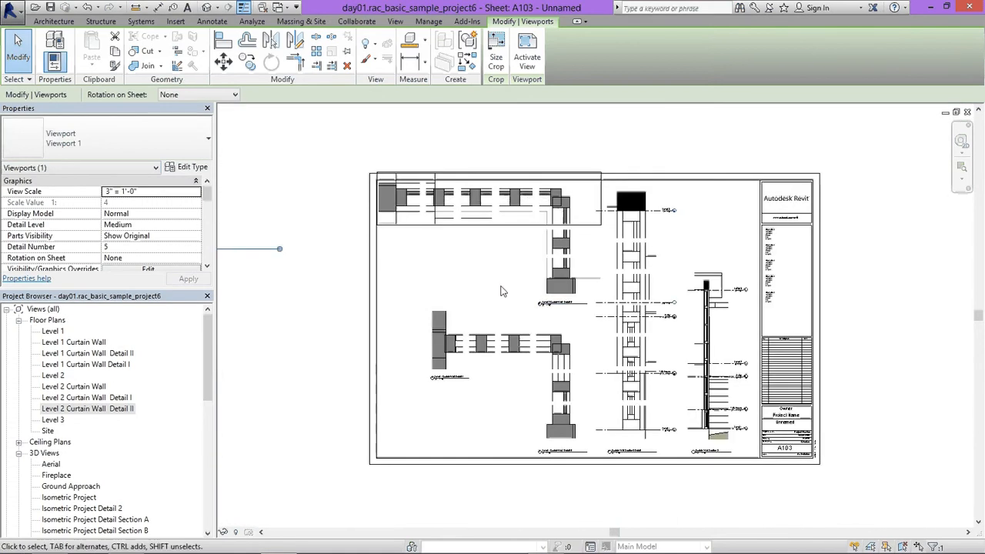
ctrl+click(567, 266)
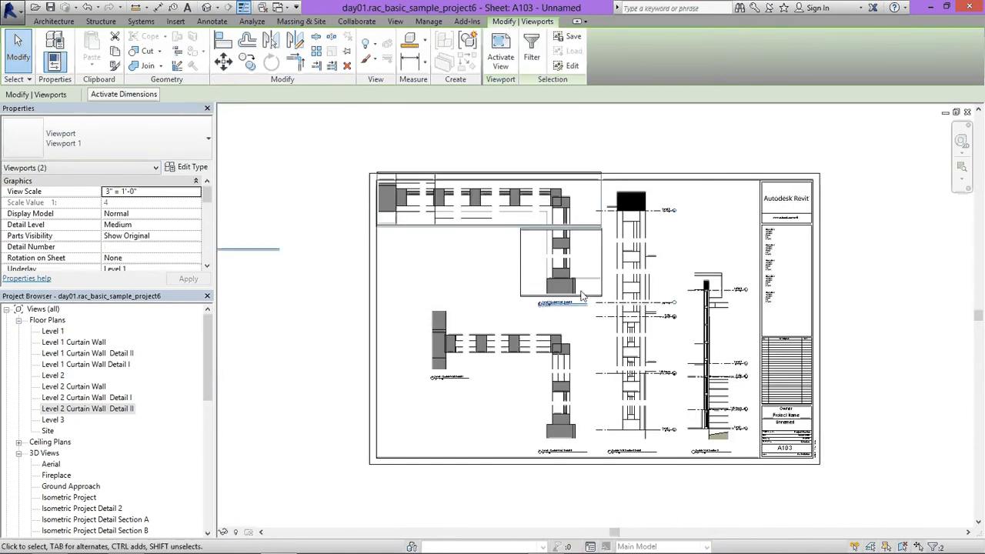
key(Down)
key(Down)
key(Down)
key(Down)
key(Down)
key(Down)
key(Down)
key(Down)
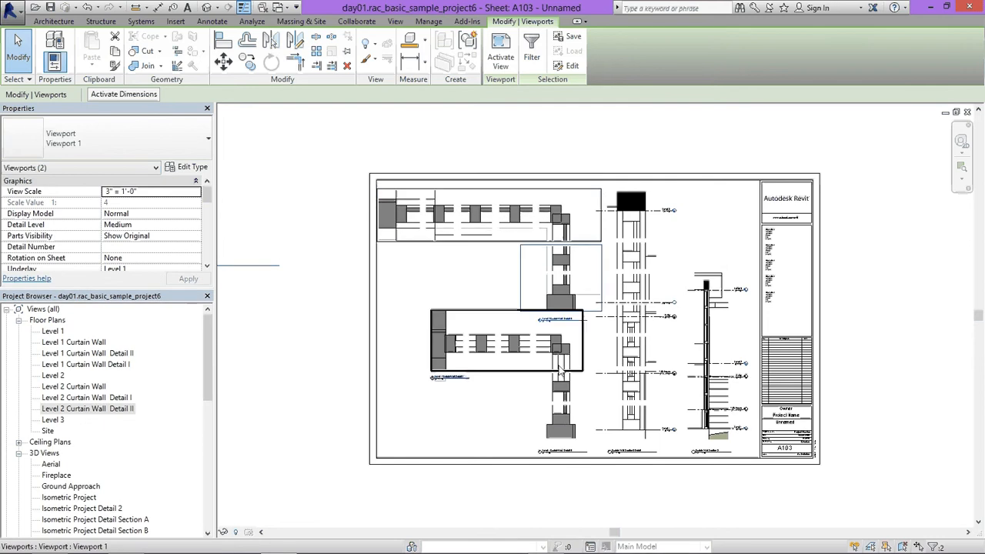
- Select both Level 1 Curtain Wall Detail viewports and nudge them down slightly, closer to the sheet's lower border
click(563, 358)
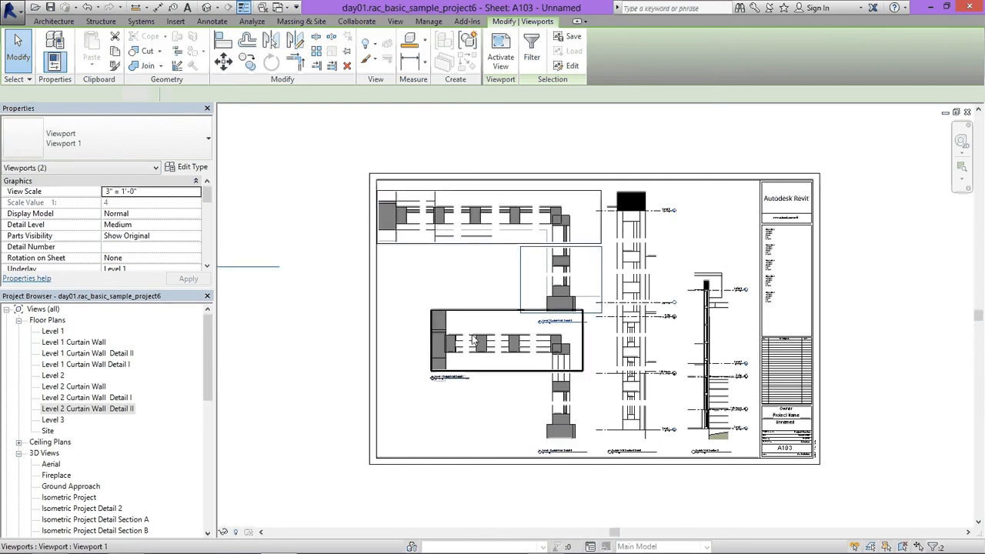
ctrl+click(571, 397)
key(Down)
key(Down)
key(Down)
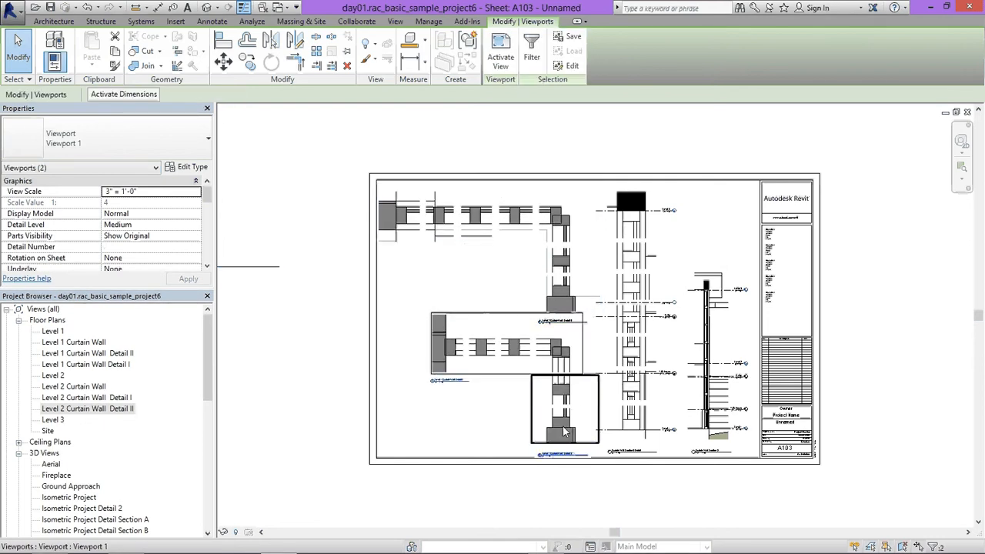
- Raise the Level 1 Curtain Wall Detail II title to line up with the two section titles along the sheet's lower edge
click(571, 475)
scroll(571, 475, up, 3)
click(531, 428)
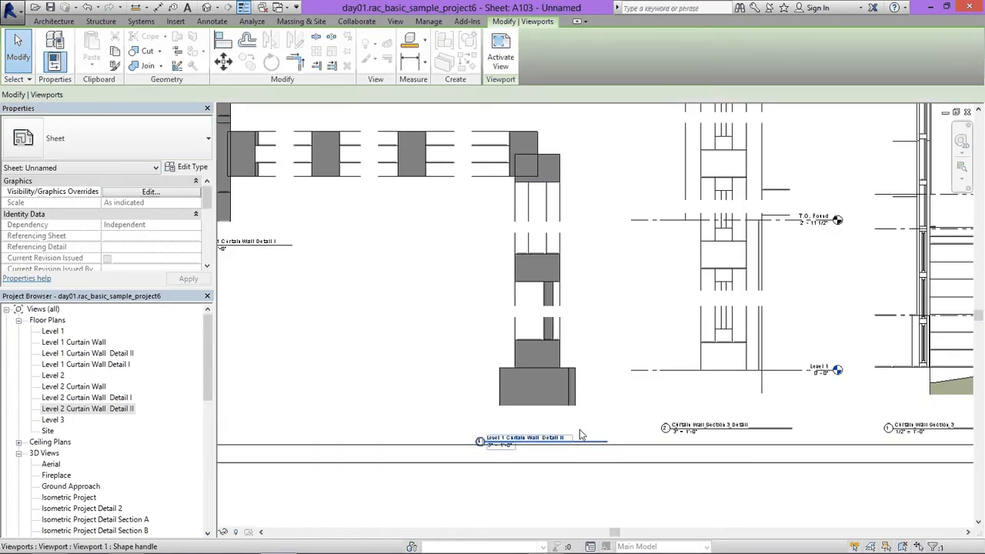
click(514, 476)
scroll(462, 297, down, 5)
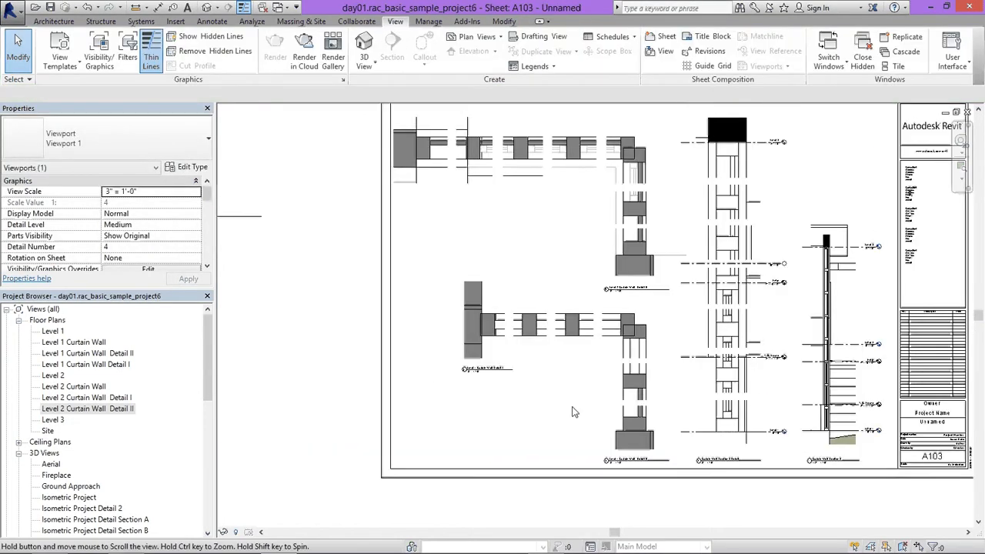
- Bring the Level 2 Curtain Wall Detail I title onto the sheet beneath its view and shorten its line to slightly beyond the text
middle_drag(306, 267, 465, 304)
scroll(465, 304, down, 1)
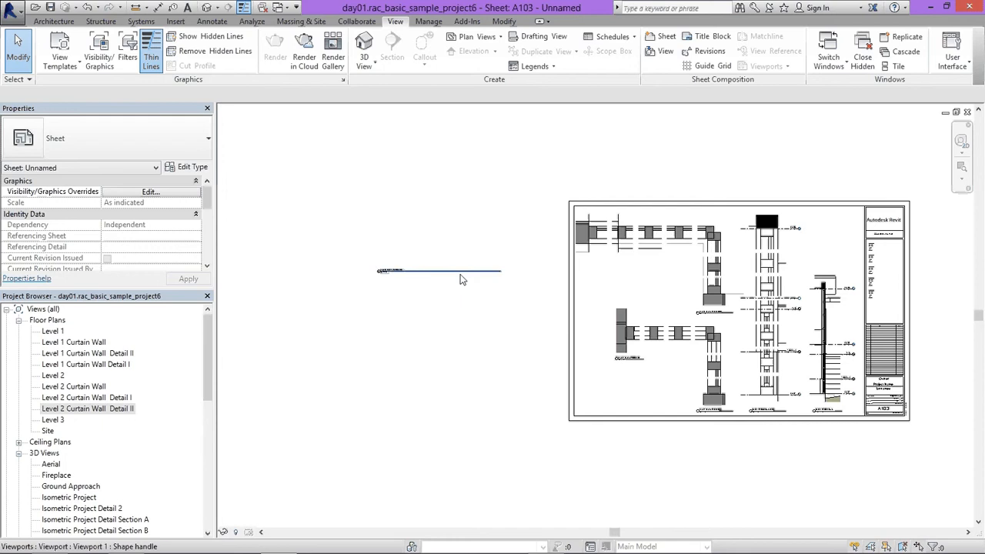
drag(461, 275, 665, 270)
scroll(646, 257, up, 3)
drag(762, 271, 764, 271)
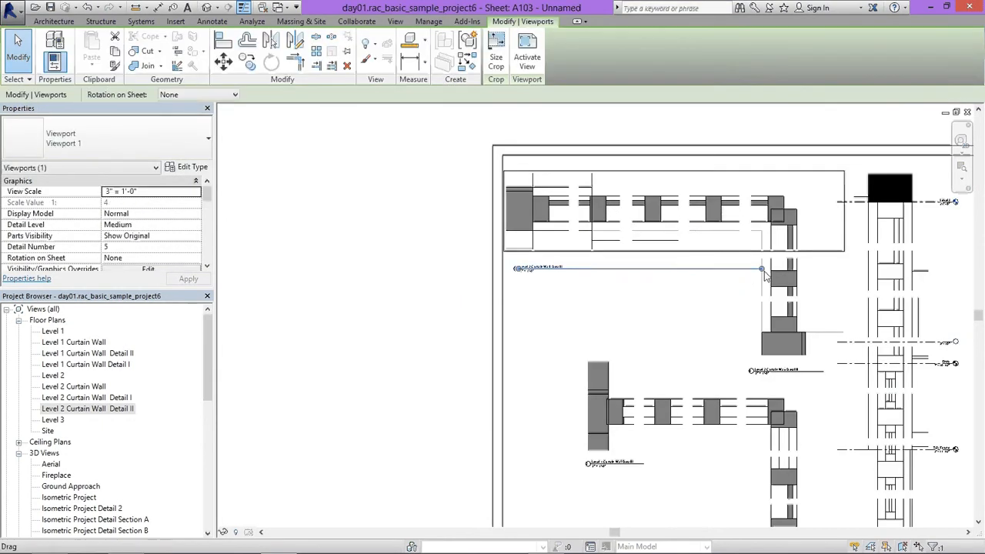
drag(557, 285, 590, 286)
scroll(544, 306, down, 4)
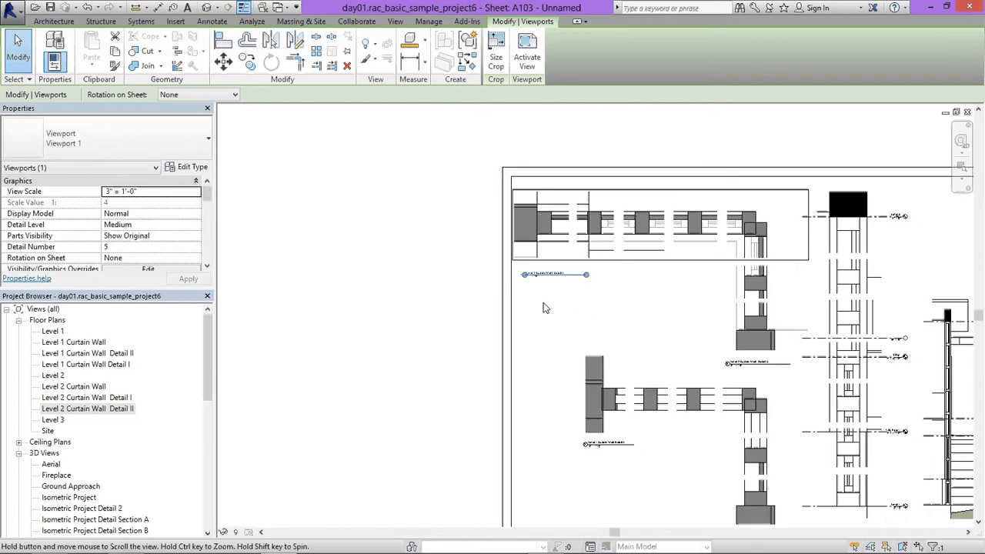
click(405, 285)
click(727, 147)
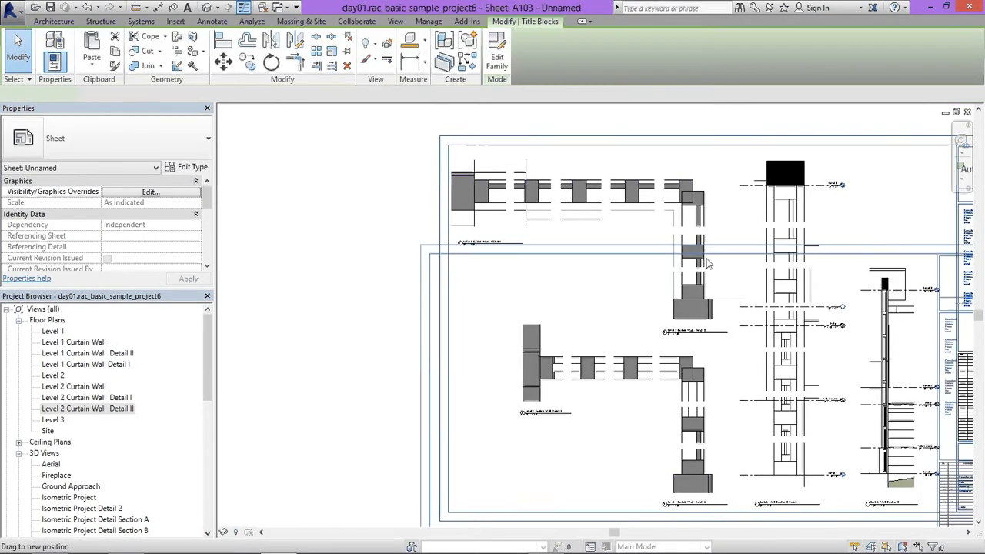
key(Escape)
- Select all four plan detail viewports and nudge them slightly right, away from the sheet's left border
scroll(604, 231, down, 2)
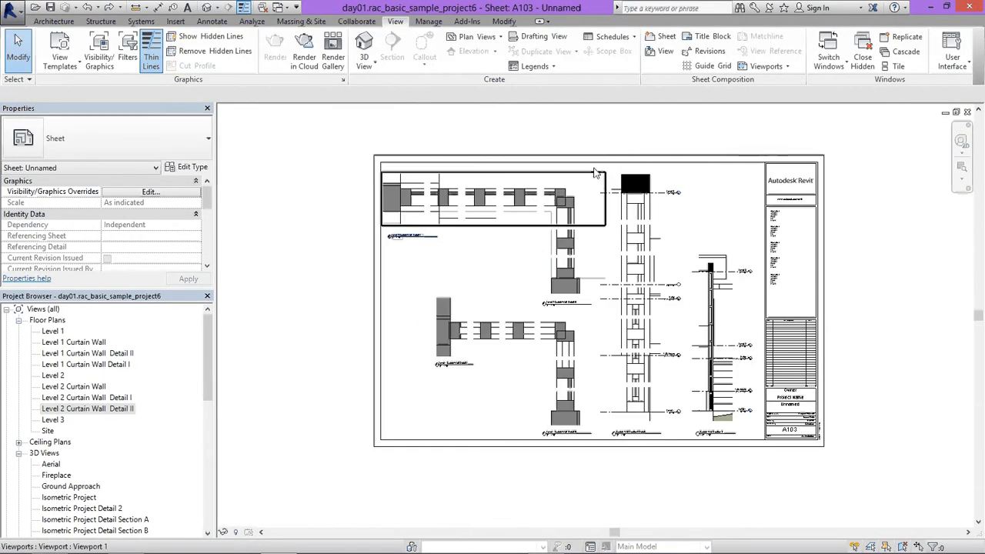
drag(580, 231, 509, 385)
key(Right)
key(Right)
key(Right)
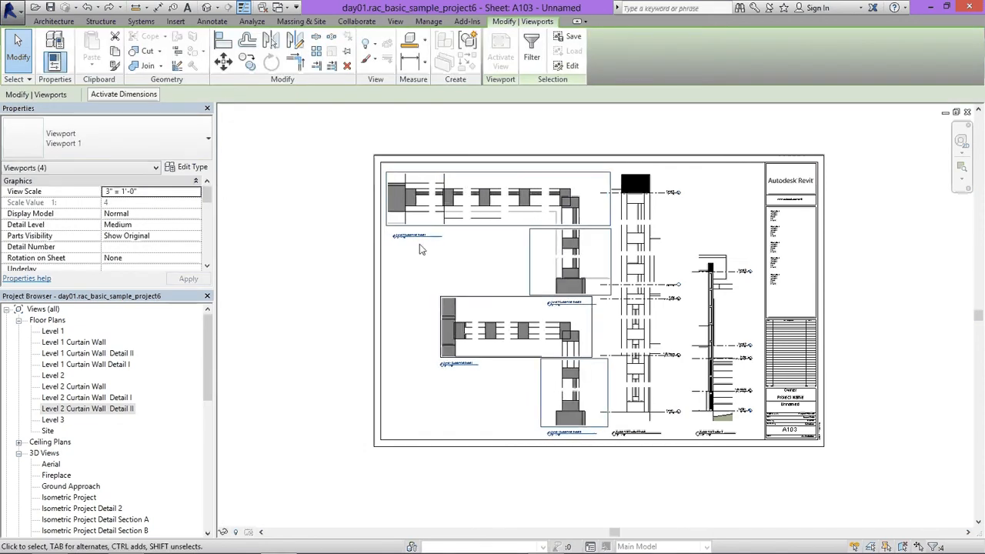
key(Left)
key(Left)
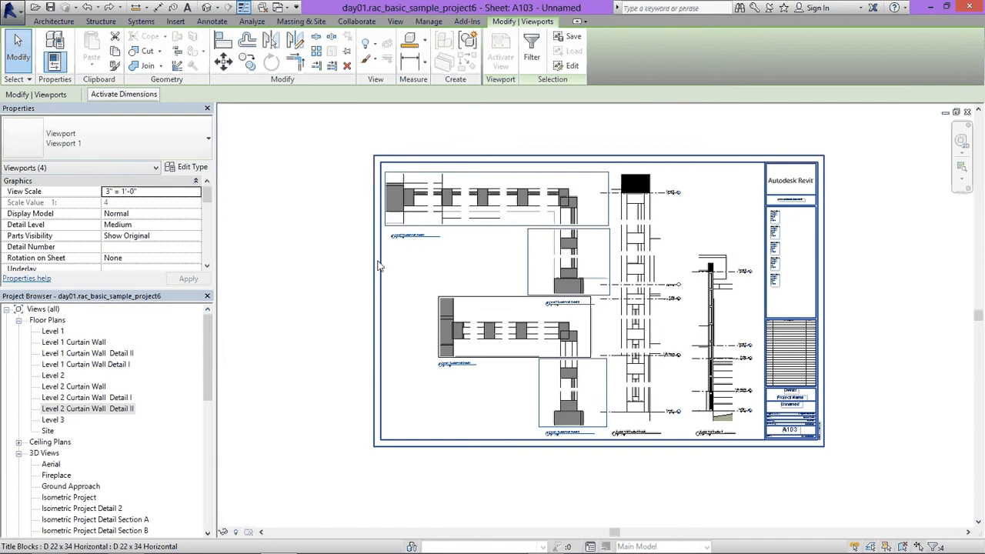
- Nudge the Curtain Wall Section 3 Detail and Curtain Wall Section 3 viewports right to widen the gap from the plan details
click(649, 365)
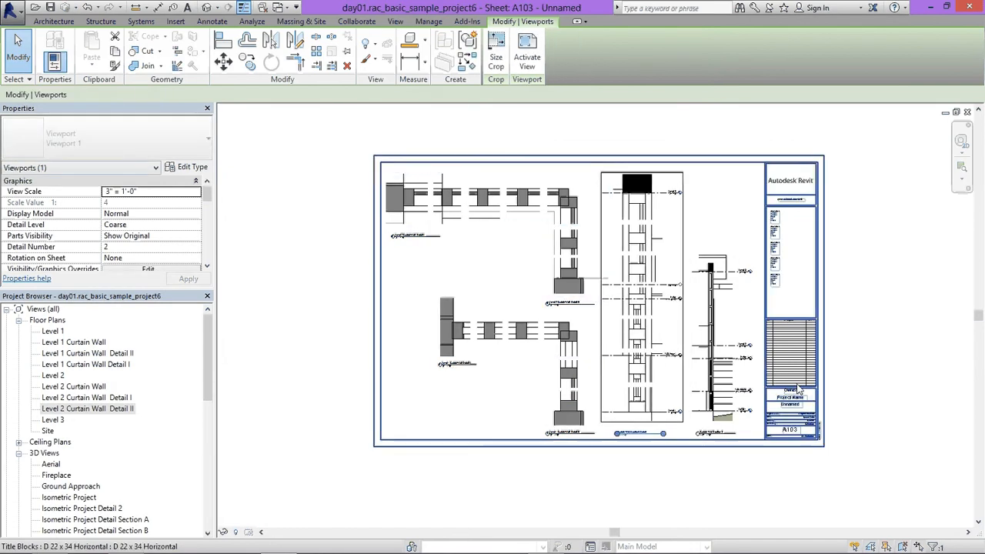
key(Right)
key(Right)
key(Right)
key(Right)
click(745, 315)
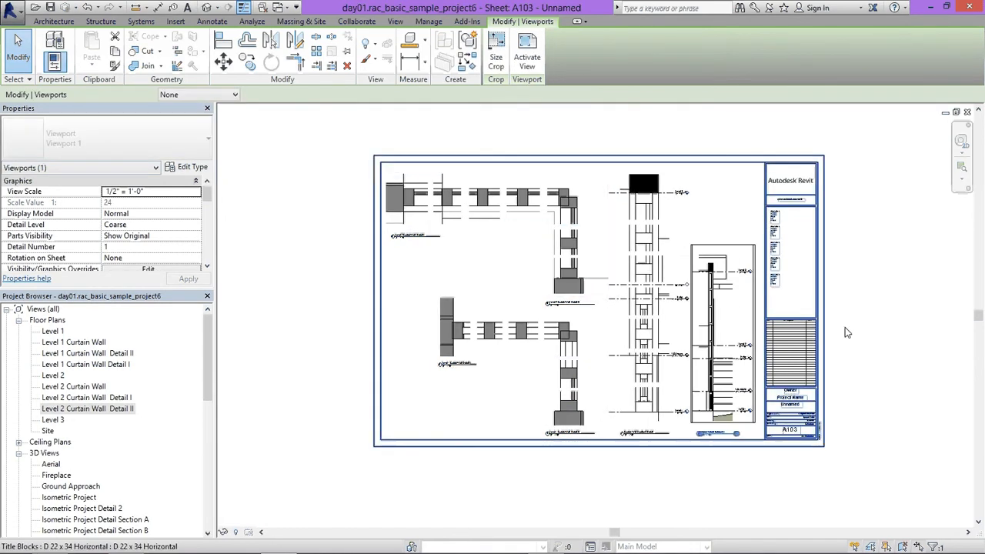
key(Right)
key(Right)
ctrl+click(664, 353)
key(Right)
click(864, 345)
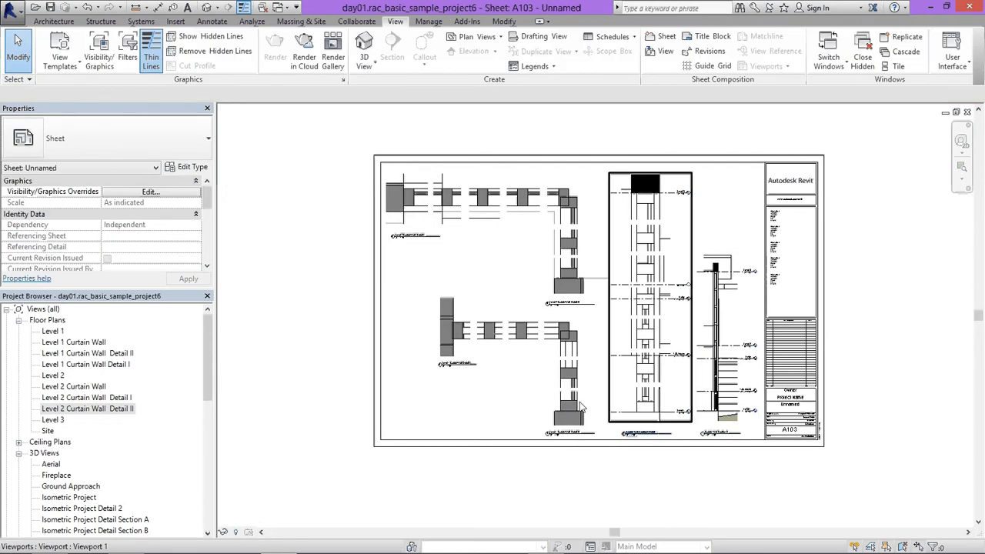
- Select the four plan detail viewports and nudge them slightly left to clear the section detail
click(570, 250)
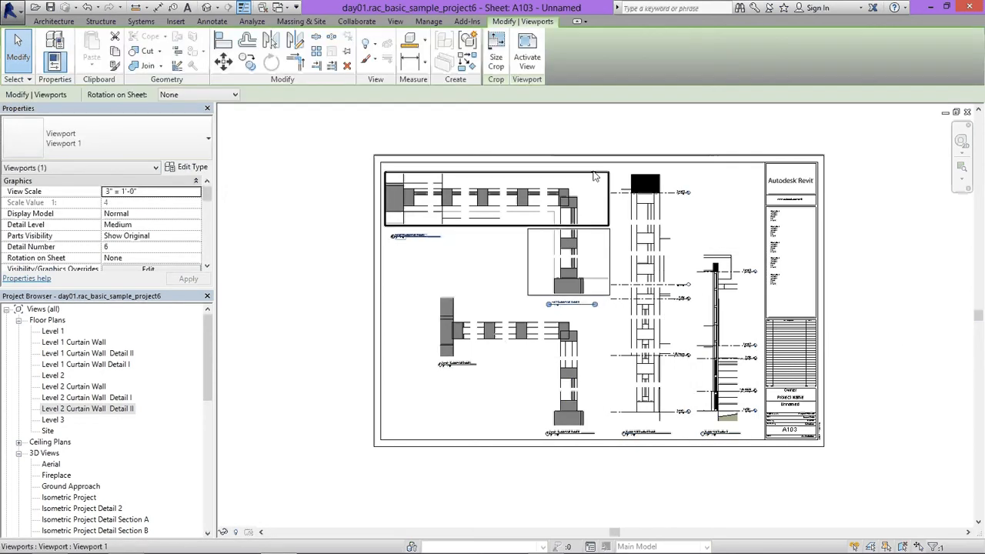
click(593, 169)
click(543, 397)
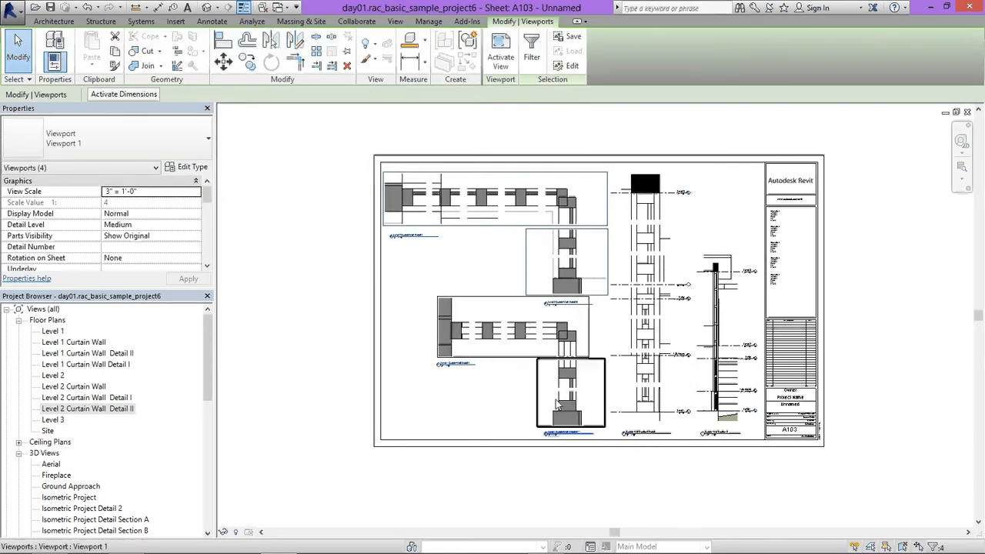
click(477, 388)
- Shorten the Level 2 Detail I title line to about match Level 1 Detail I and align the title directly above that one
scroll(441, 324, up, 2)
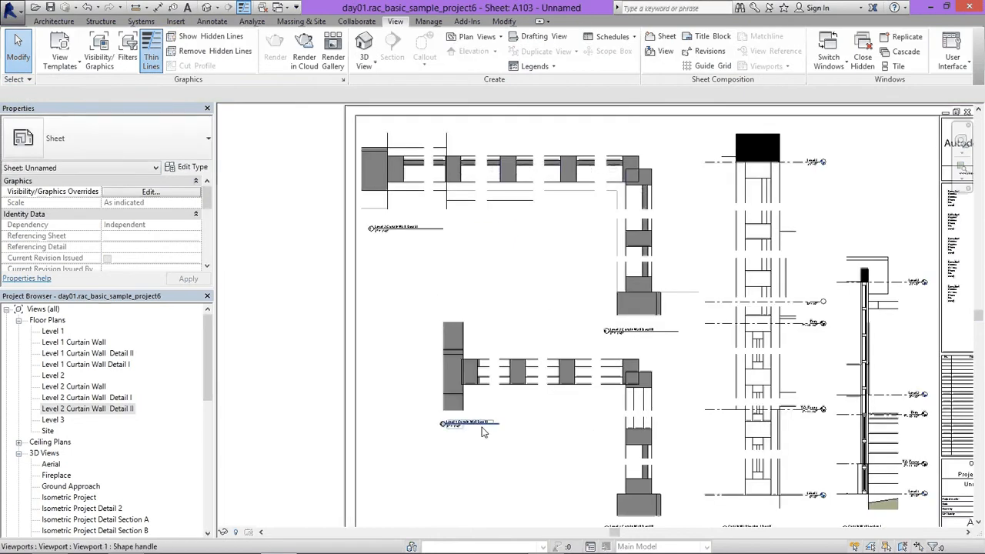
click(429, 235)
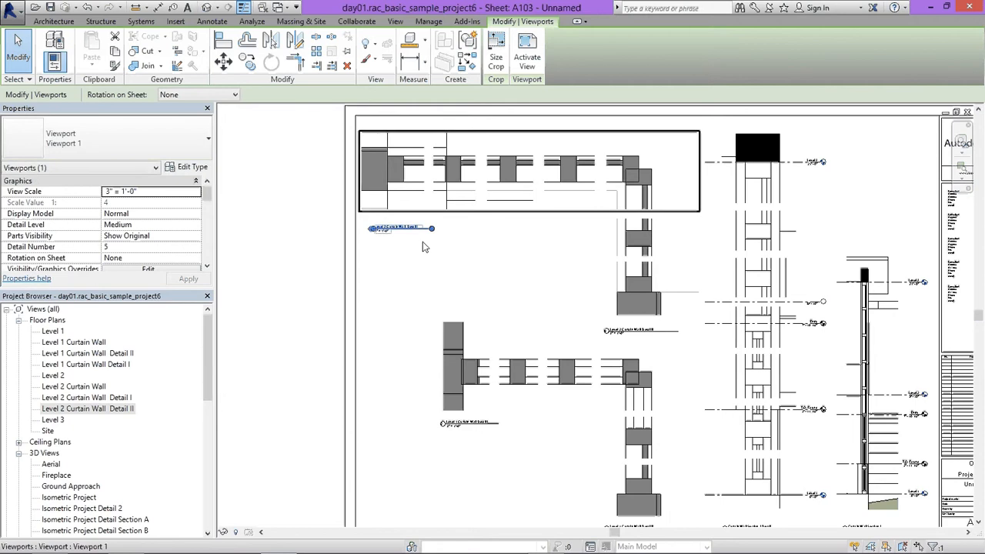
drag(432, 231, 498, 232)
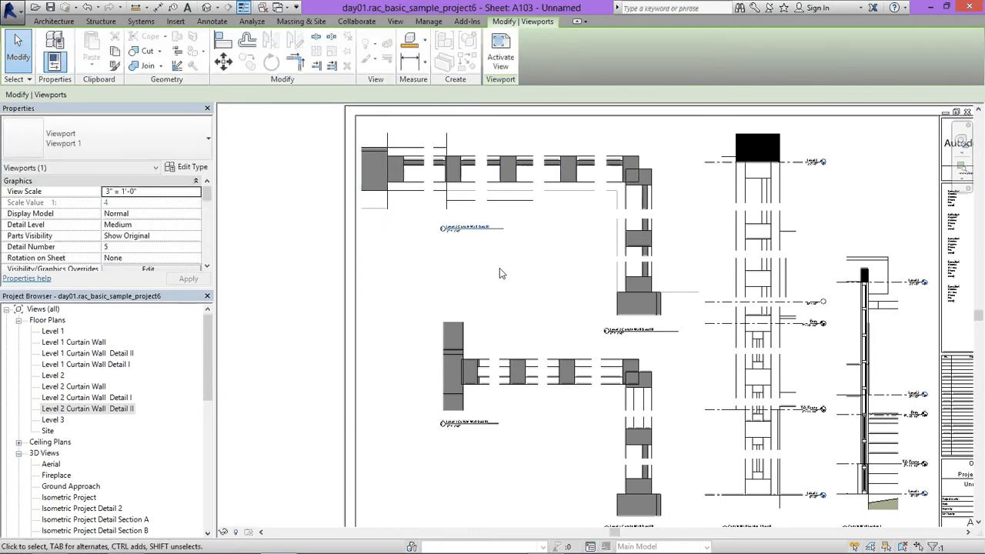
click(494, 232)
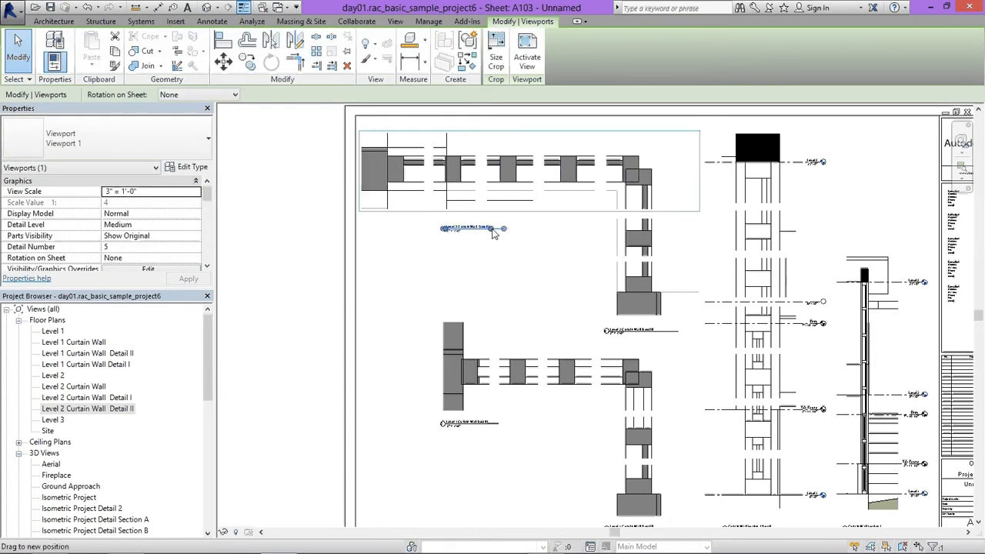
drag(501, 229, 499, 233)
key(Escape)
scroll(608, 399, down, 5)
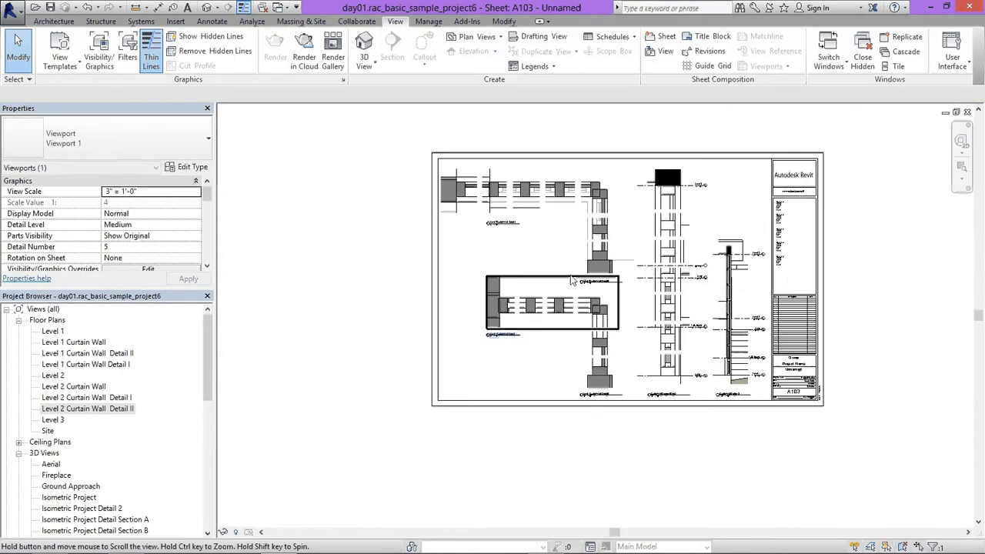
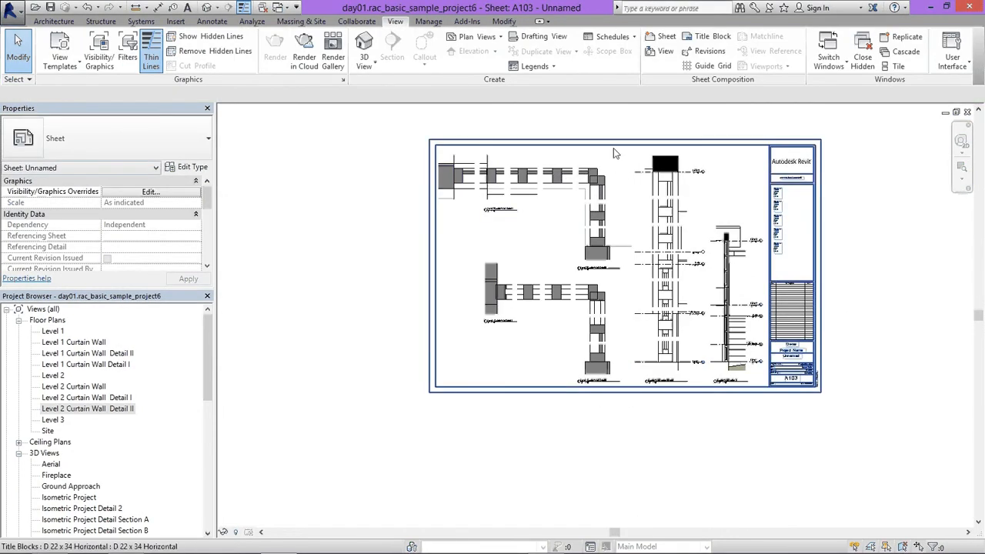
- Shift the four plan detail viewports together slightly right to balance their spacing between the sheet border and the section detail
scroll(616, 154, up, 3)
click(560, 406)
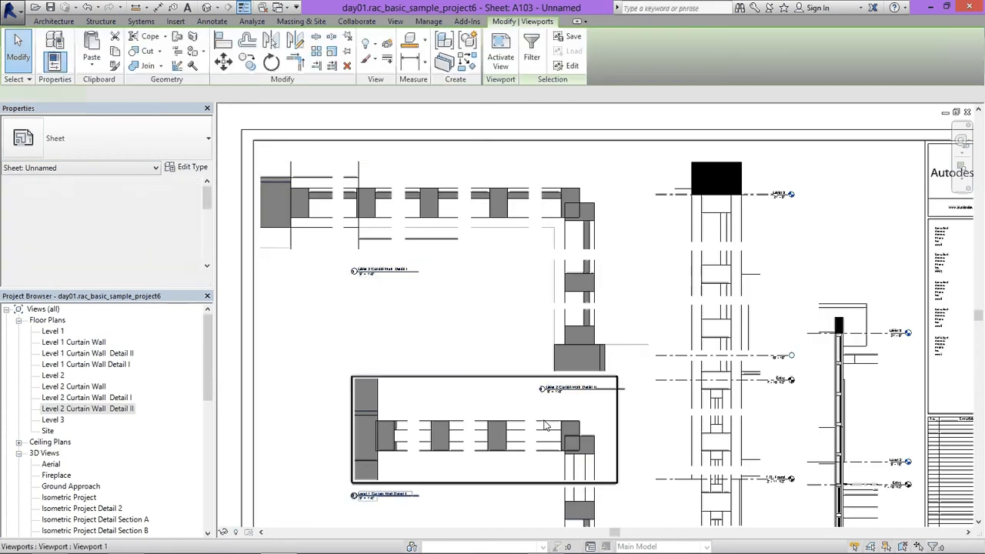
middle_drag(560, 406, 599, 352)
ctrl+click(598, 456)
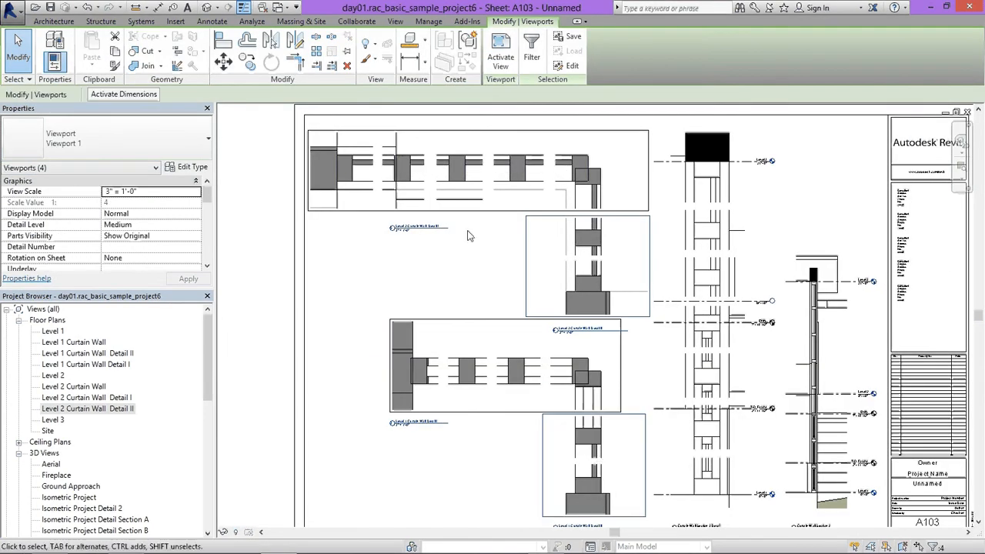
key(Right)
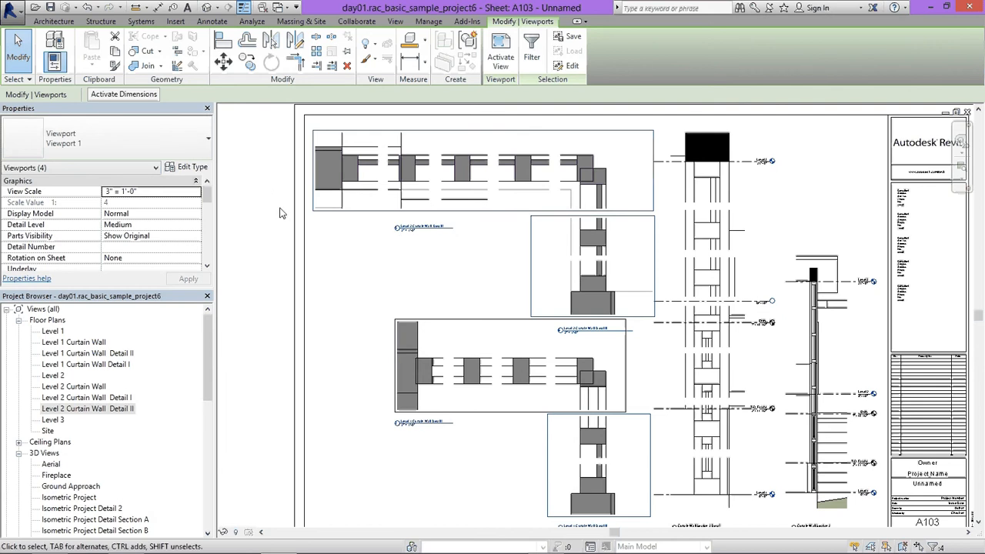
key(Right)
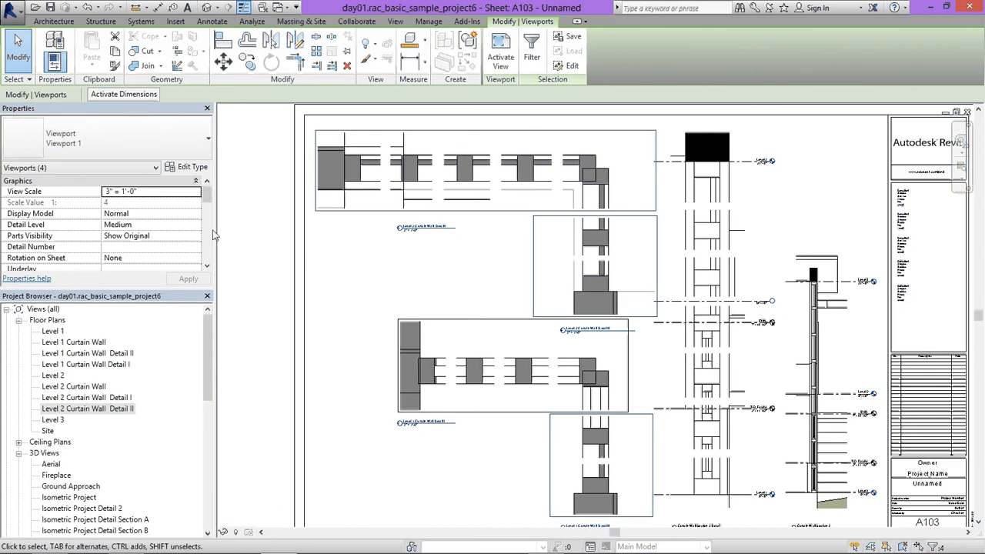
key(Escape)
key(z)
key(f)
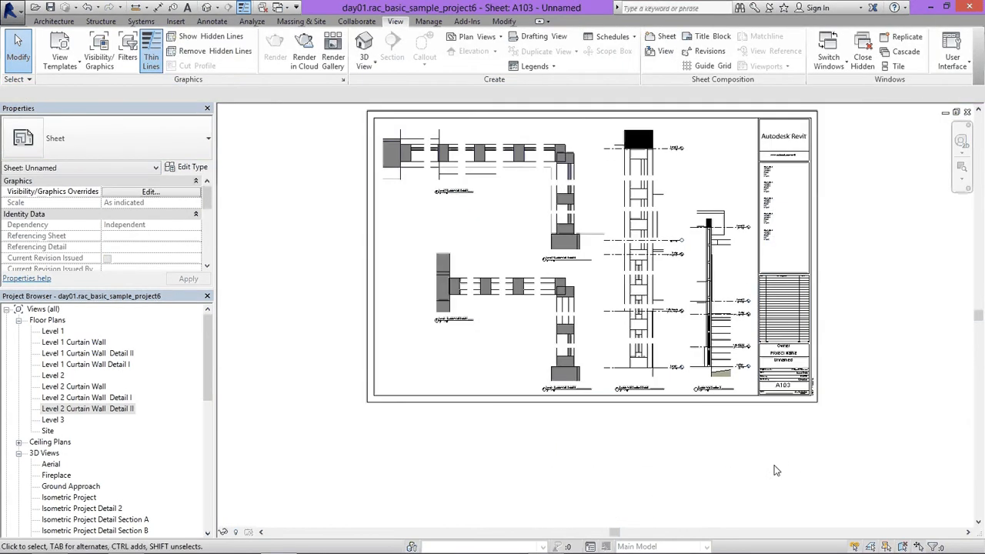
- Select the Curtain Wall Section 3 Detail and Curtain Wall Section 3 viewports and move them down toward the sheet's lower border
scroll(577, 383, up, 2)
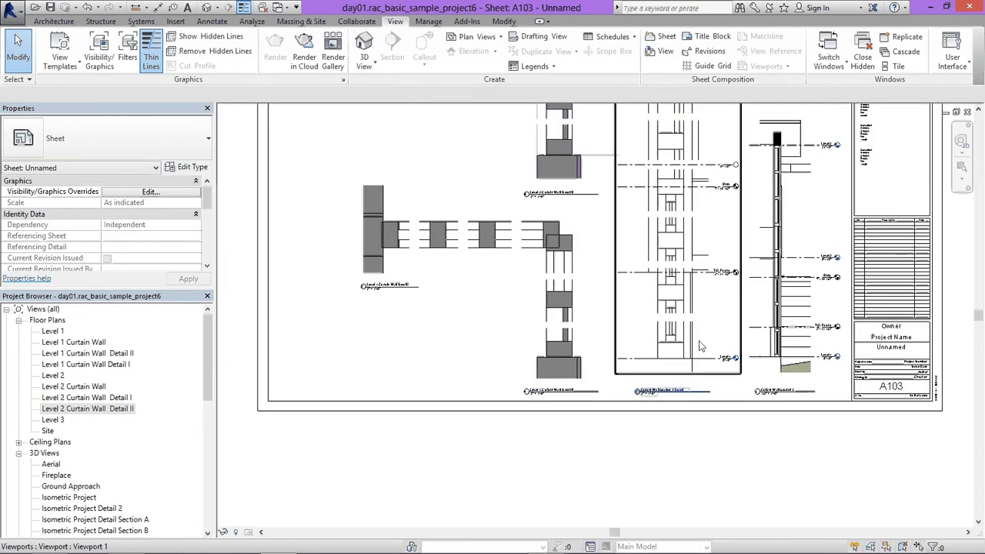
click(700, 346)
ctrl+click(791, 339)
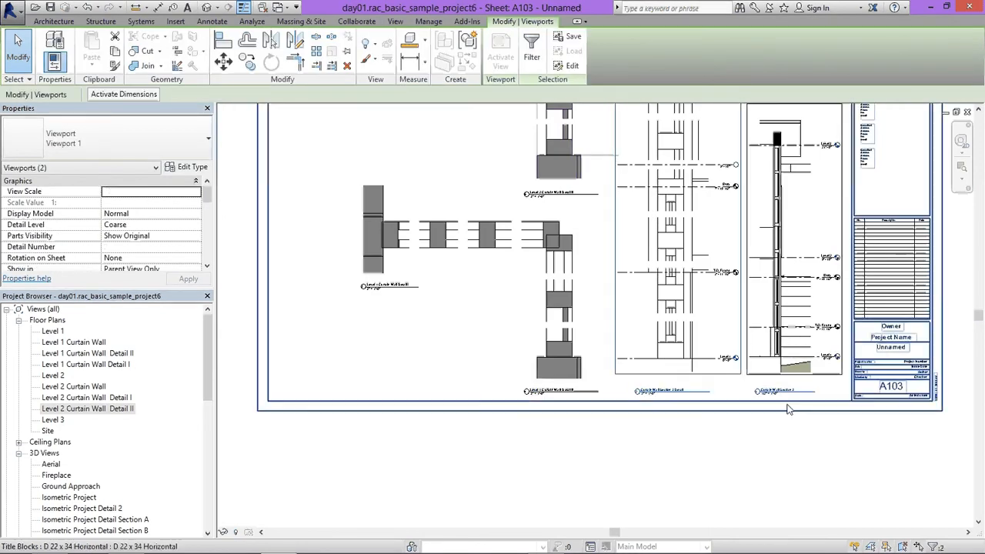
key(Down)
key(Down)
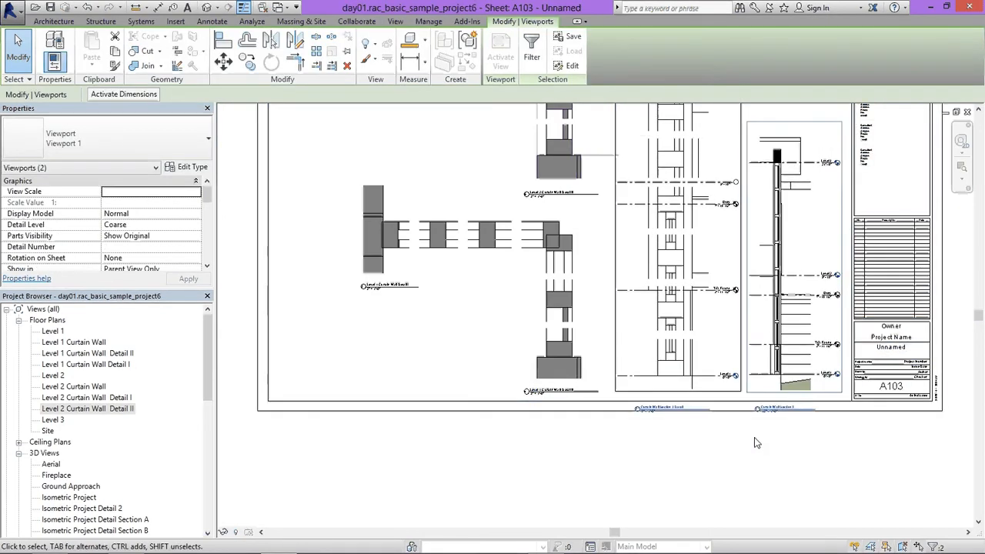
key(Down)
key(Down)
click(595, 425)
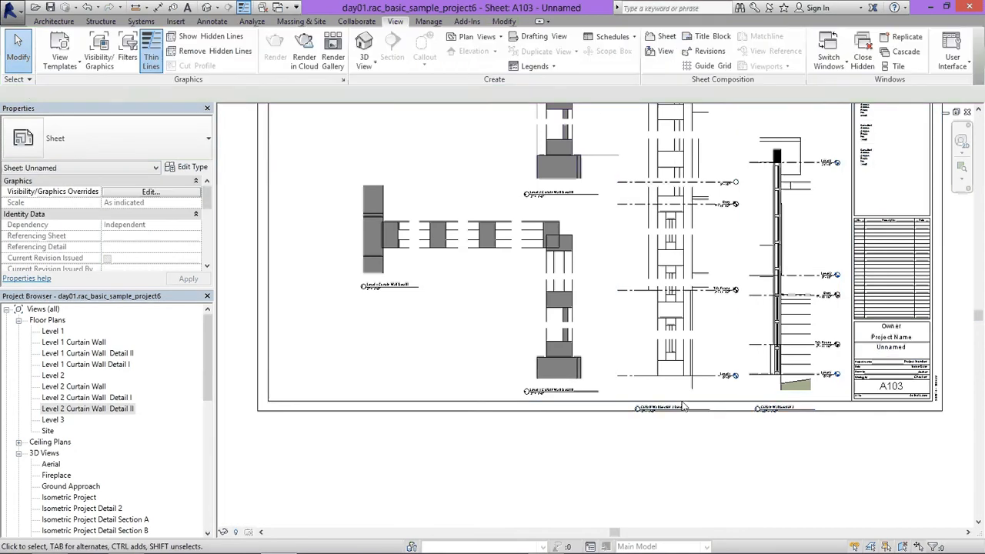
- Raise the Curtain Wall Section 3 Detail and Curtain Wall Section 3 titles level with the Level 1 Curtain Wall Detail II title
scroll(696, 403, up, 2)
drag(709, 416, 706, 386)
drag(842, 421, 865, 390)
- Activate the Curtain Wall Section 3 view, raise its lower crop edge slightly above the title, hide the crop region and deactivate the view
double_click(862, 385)
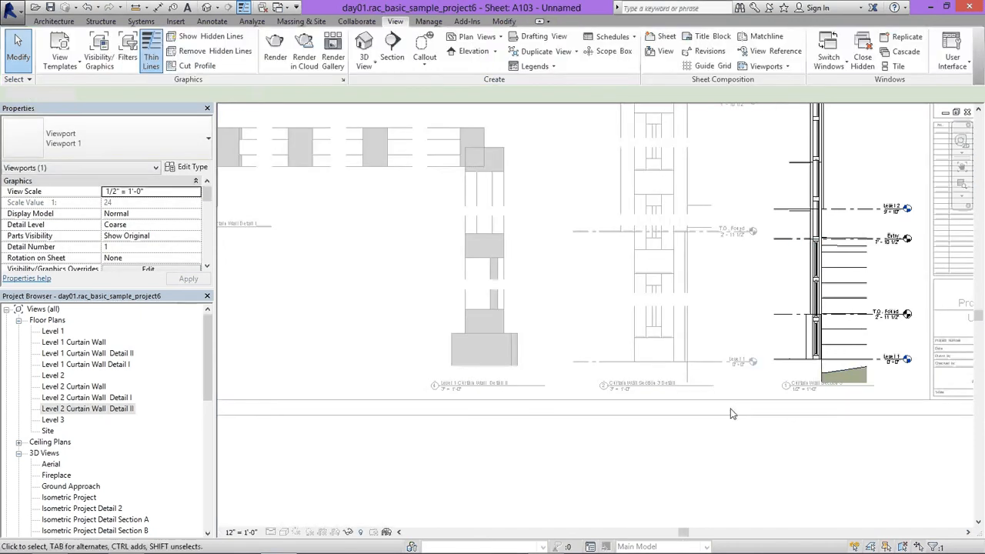
click(346, 533)
scroll(817, 406, up, 2)
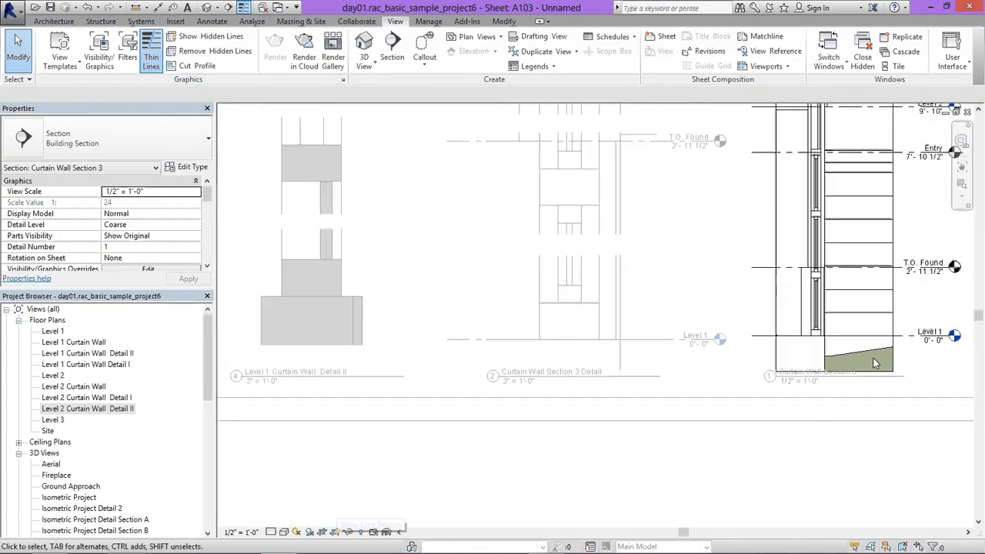
click(893, 331)
drag(834, 372, 834, 364)
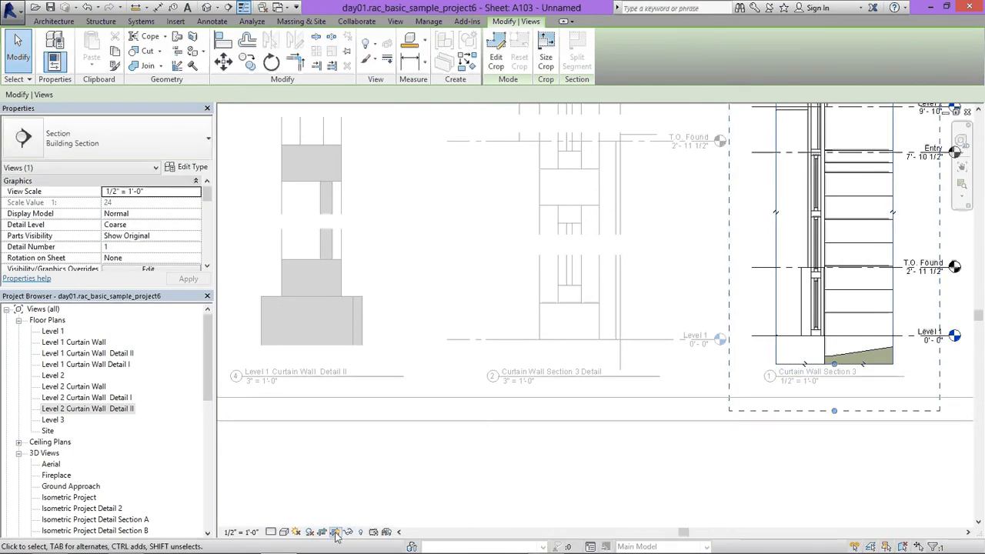
key(Escape)
right_click(779, 296)
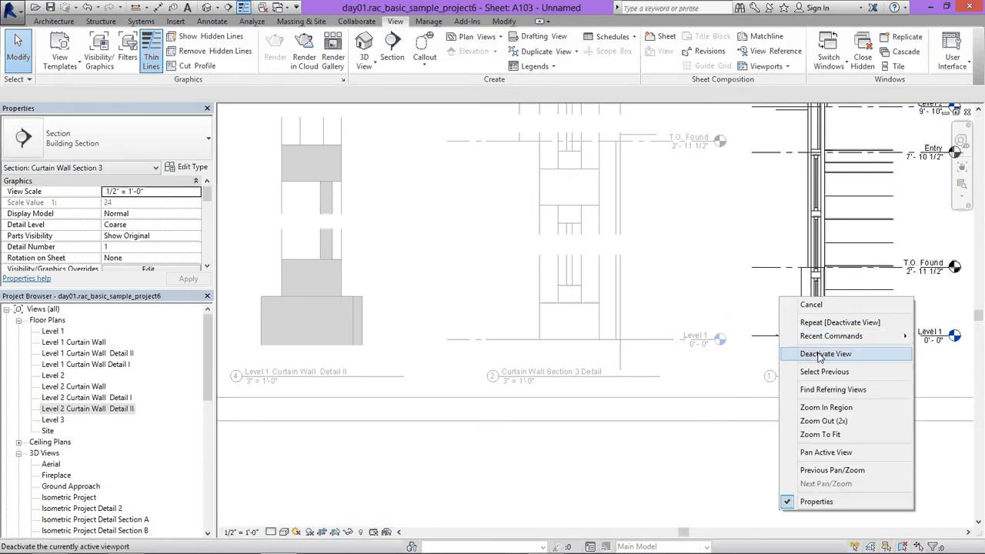
click(800, 356)
- Move the Curtain Wall Section 3 viewport slightly up and realign its title with the neighbouring viewport titles
scroll(660, 469, down, 3)
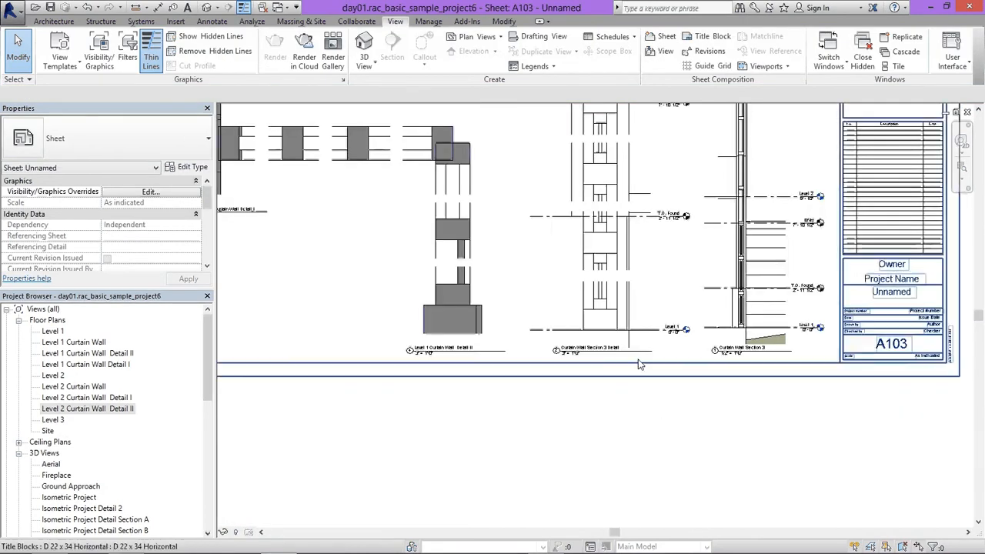
scroll(650, 431, down, 2)
scroll(731, 408, up, 3)
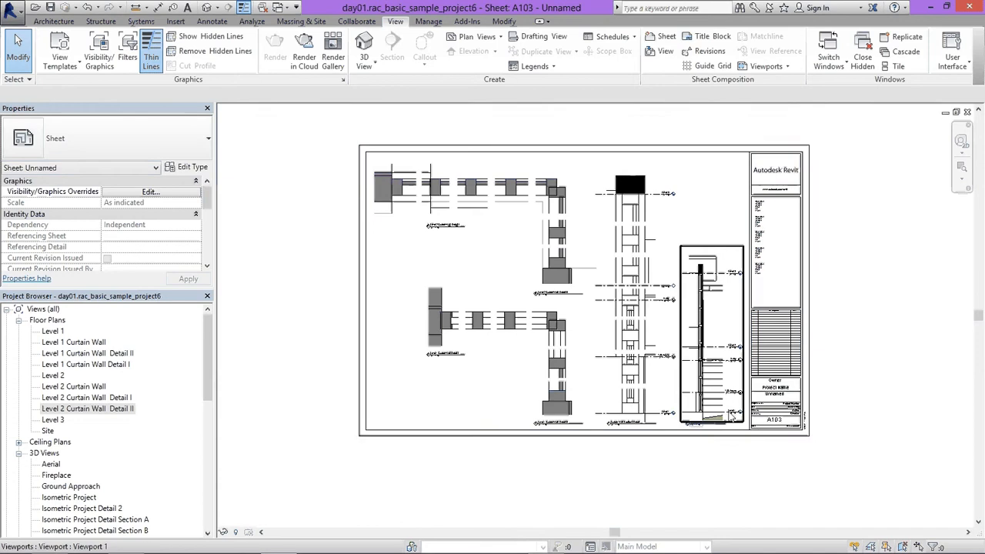
click(702, 354)
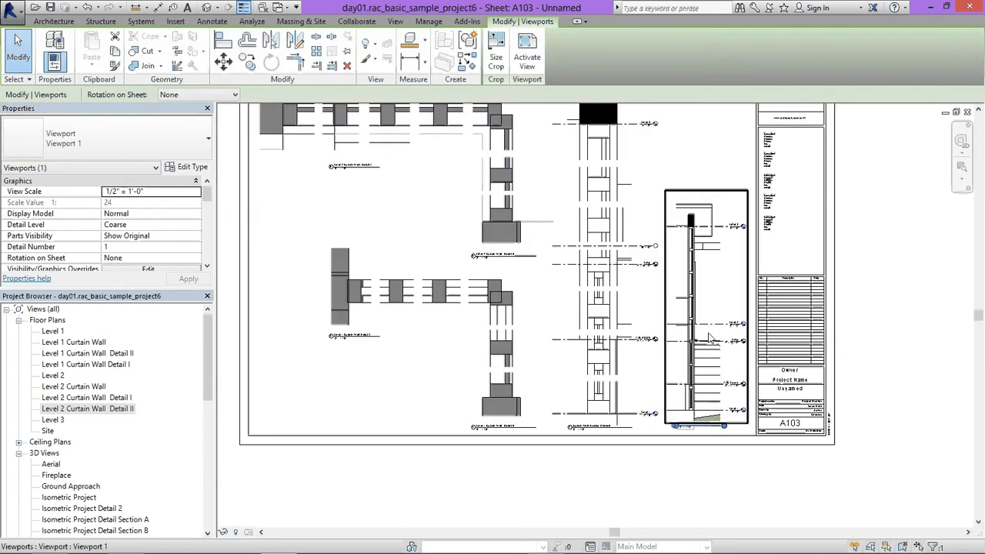
scroll(705, 424, up, 2)
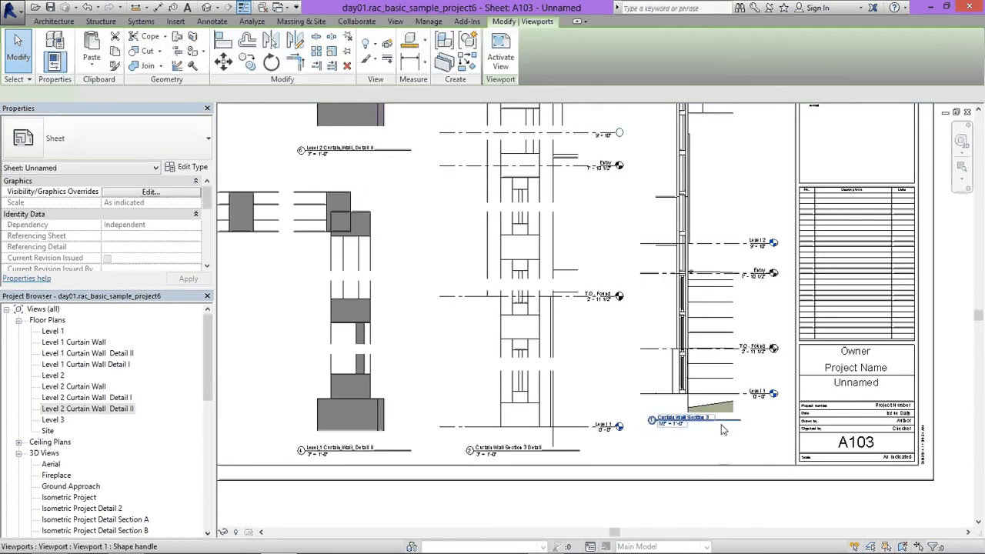
drag(720, 424, 722, 454)
- Extend the lower crop edge of the Curtain Wall Section 3 view down to just above its title, with the crop region hidden
double_click(699, 398)
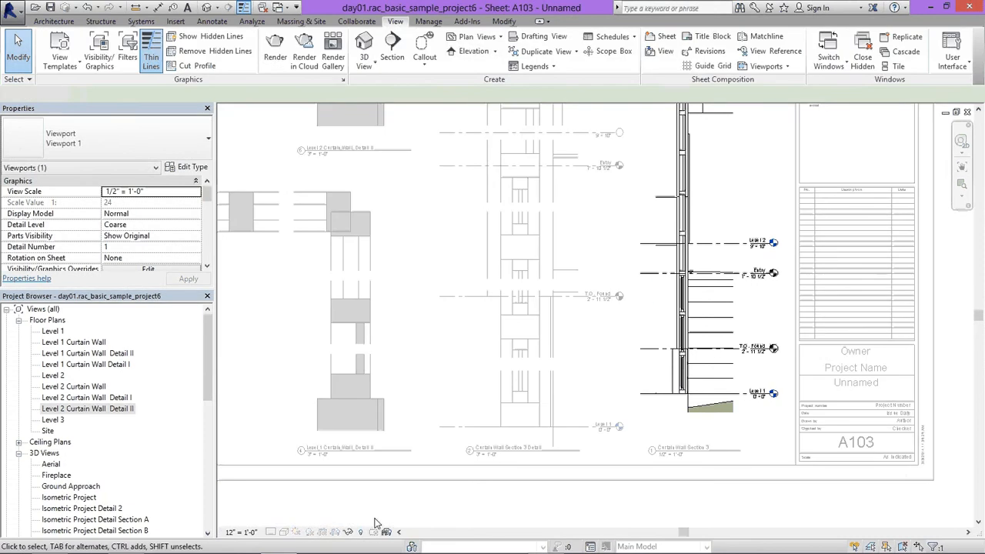
click(695, 435)
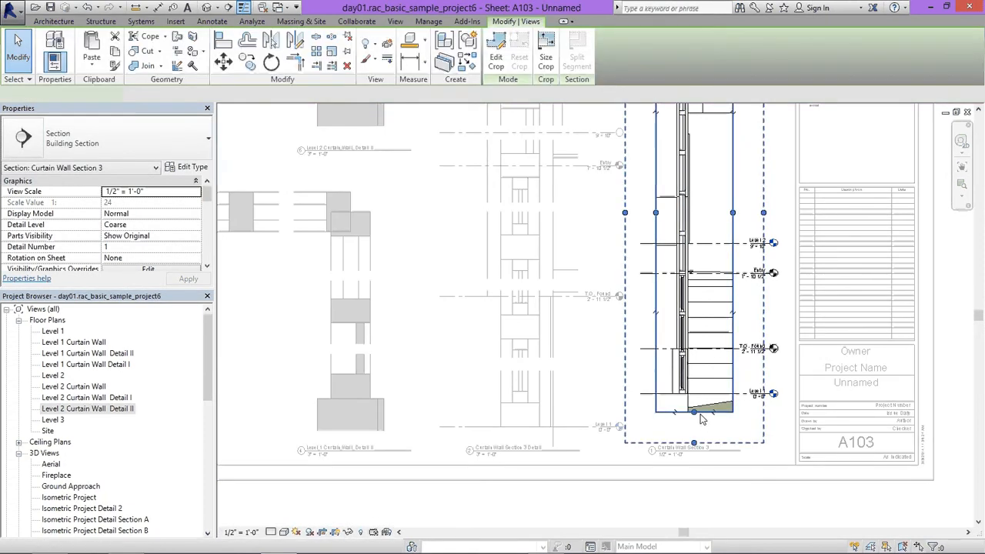
drag(693, 436, 694, 436)
scroll(694, 438, up, 2)
scroll(694, 437, down, 2)
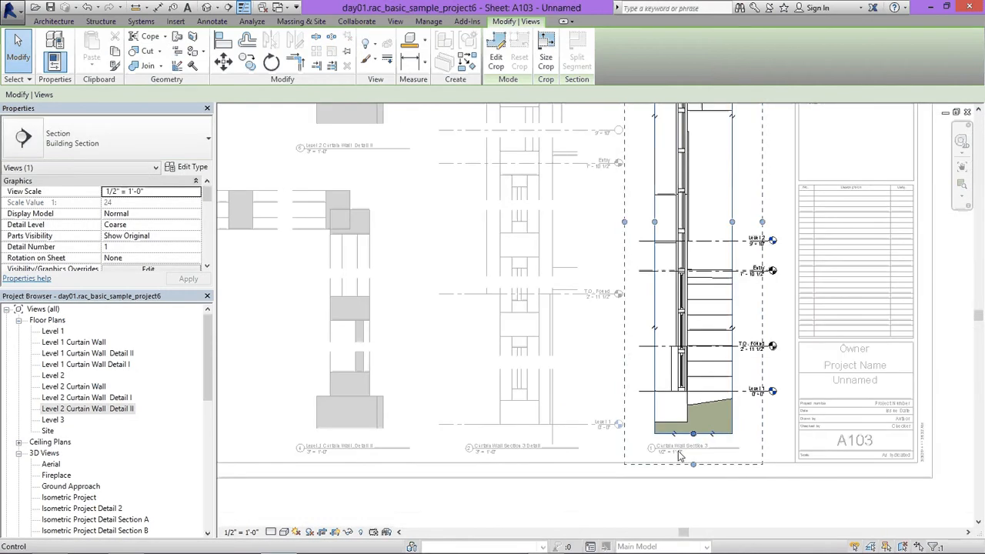
click(715, 498)
right_click(744, 428)
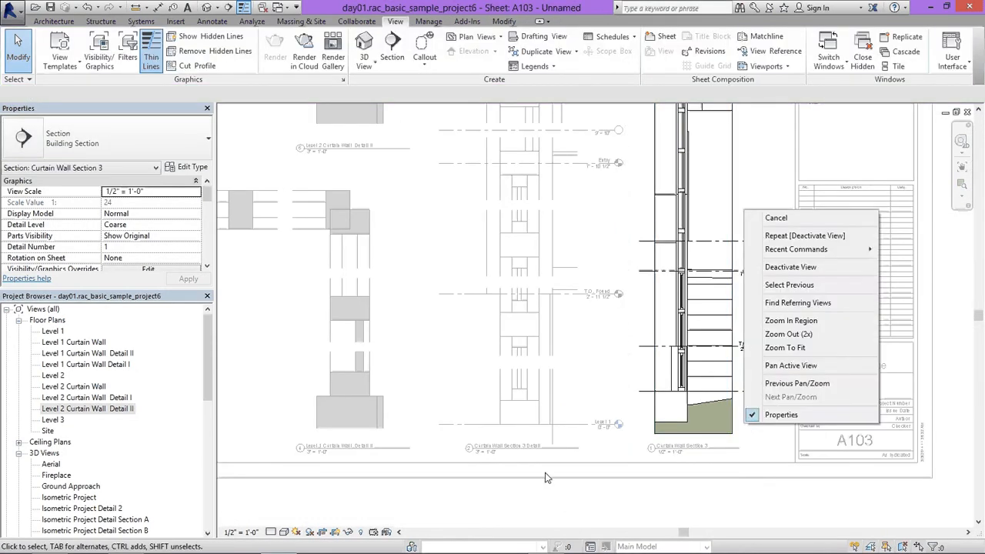
click(348, 532)
click(336, 533)
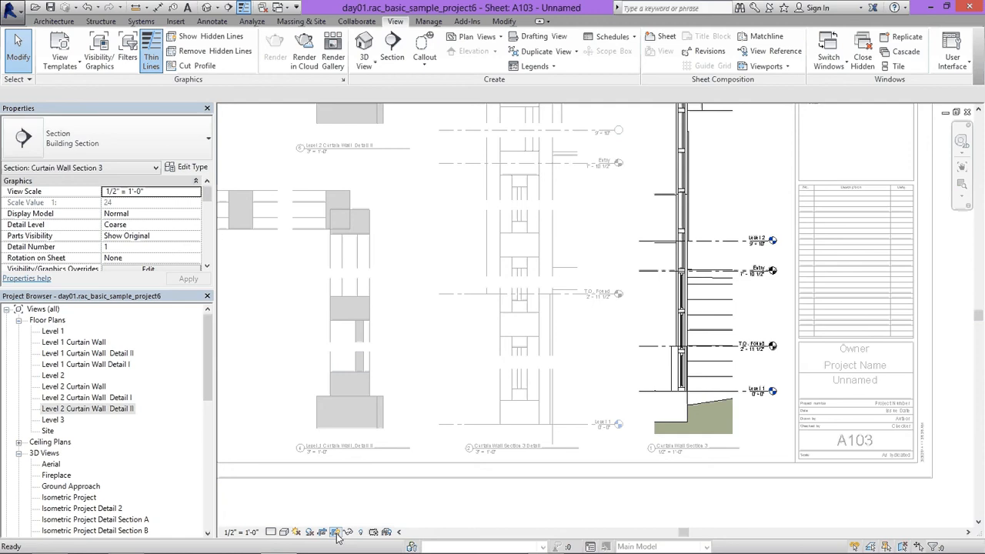
right_click(751, 376)
click(777, 214)
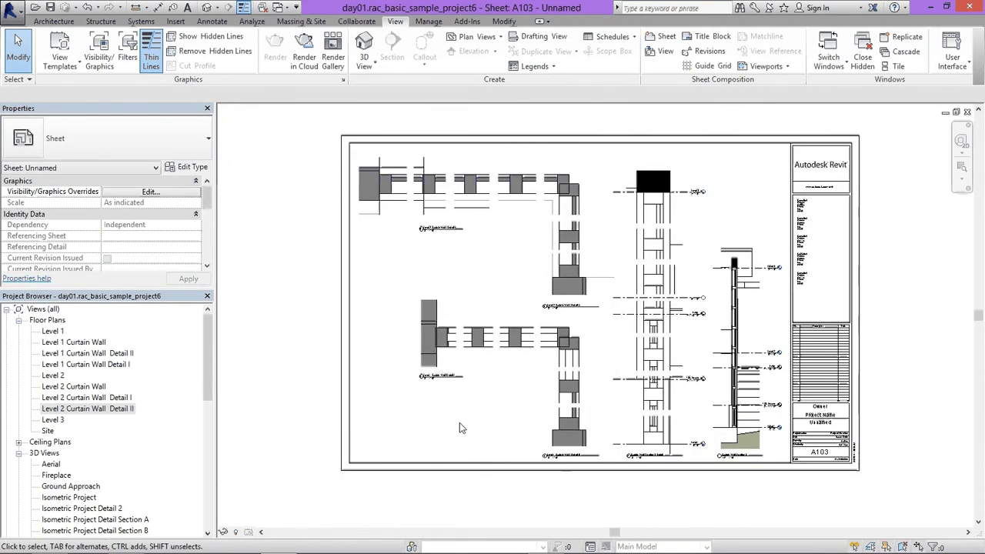
- Open sheet A101 and hide the overlapping 2/A103 detail marker within the Section 3 view
drag(204, 367, 214, 509)
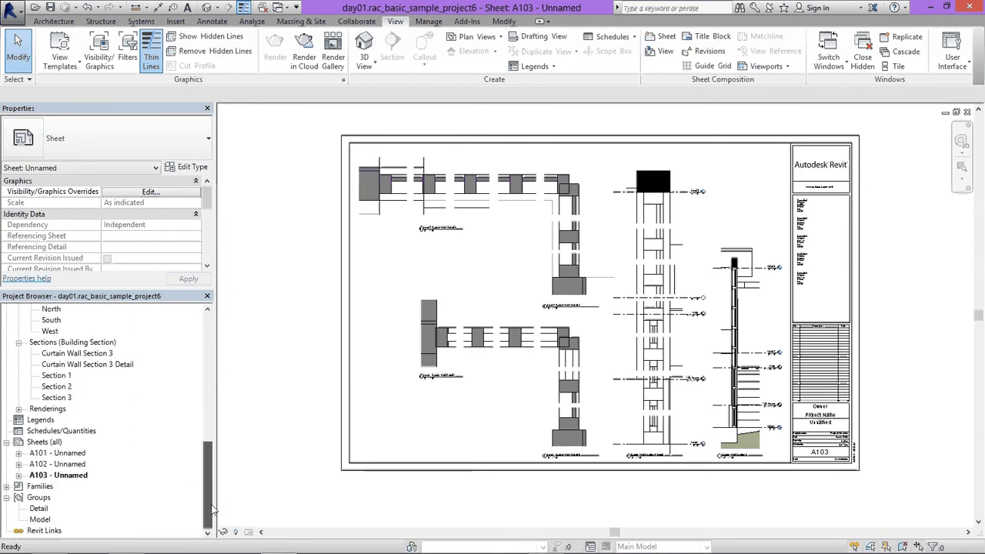
double_click(56, 453)
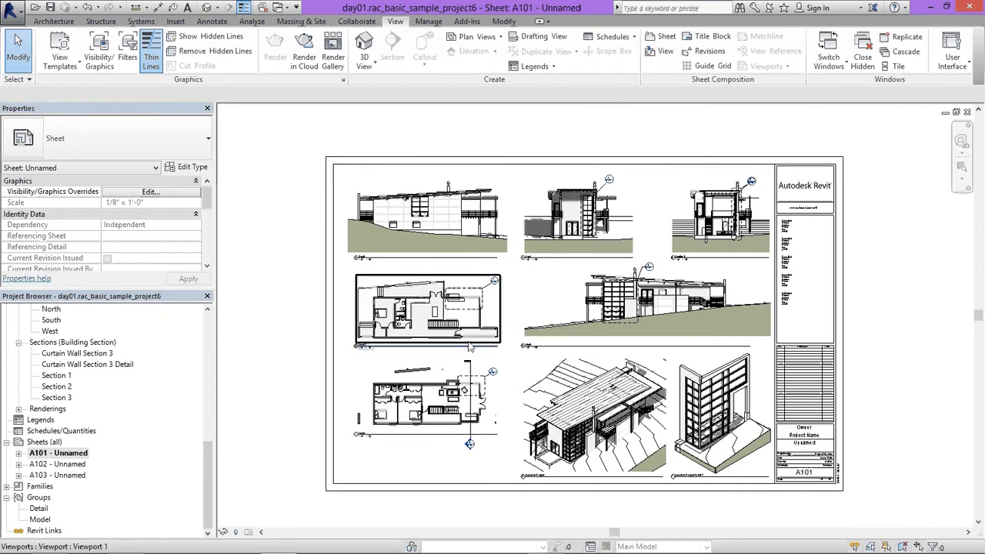
scroll(741, 194, up, 5)
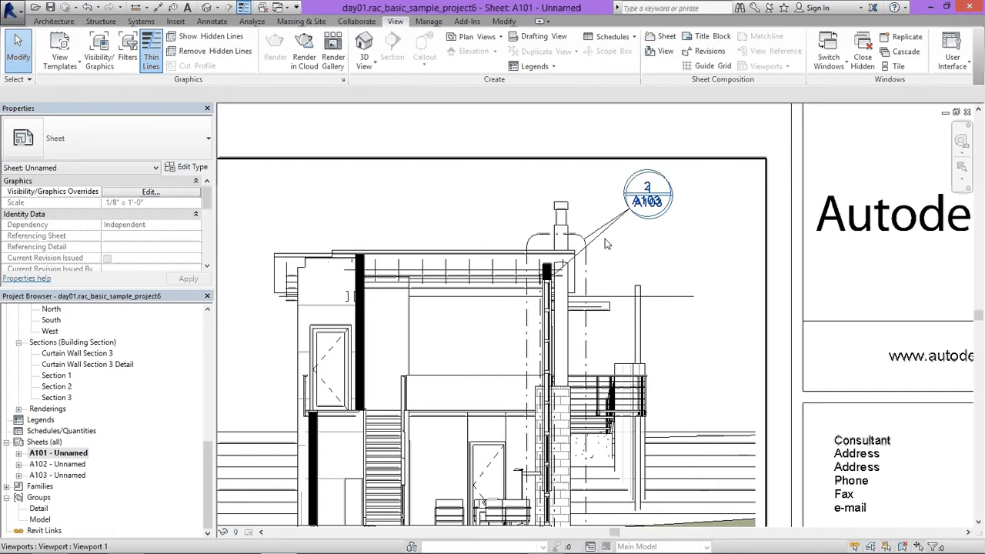
double_click(605, 258)
click(606, 240)
right_click(606, 241)
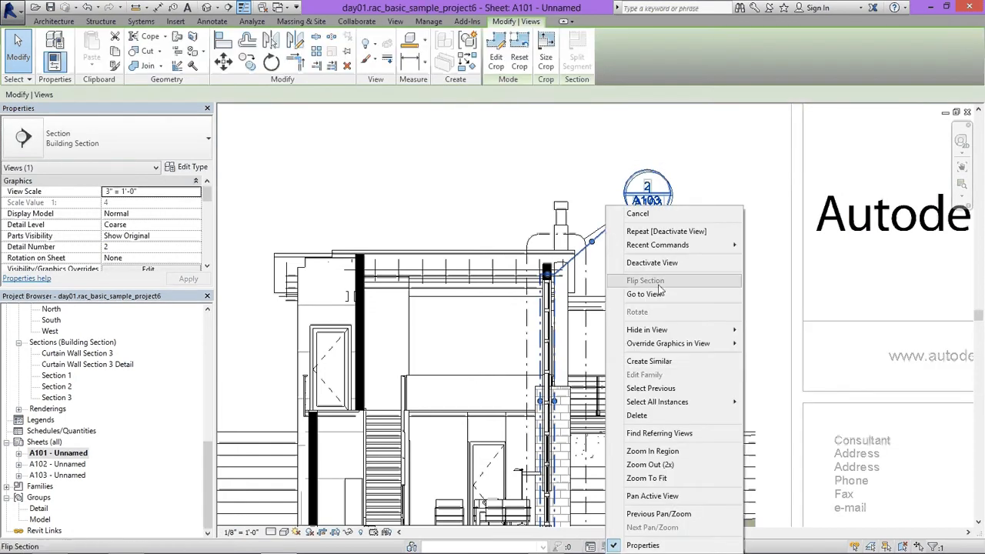
mouse_move(660, 323)
click(715, 325)
right_click(628, 243)
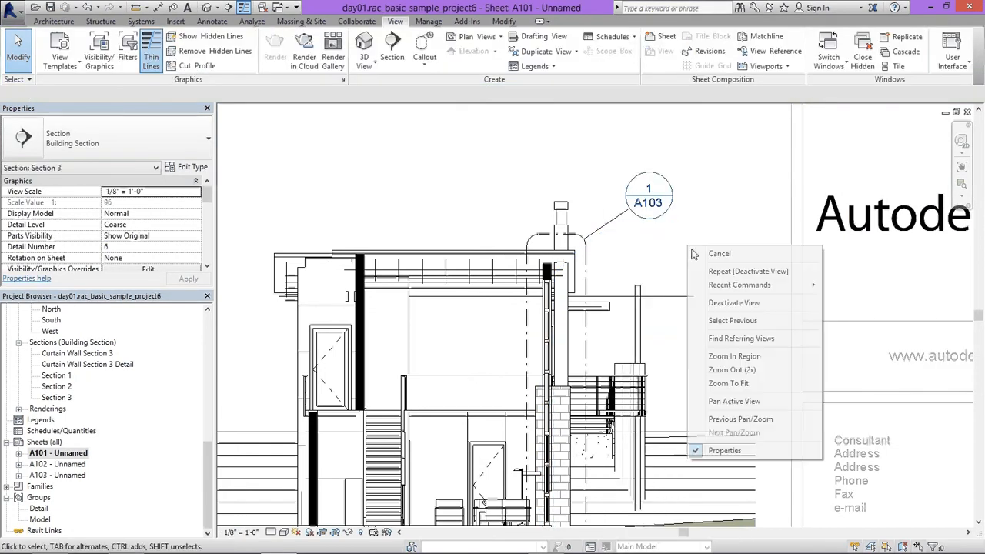
click(715, 303)
- Activate the Level 1 plan on sheet A101, nudge its section line slightly left, and deactivate the view
scroll(674, 213, down, 2)
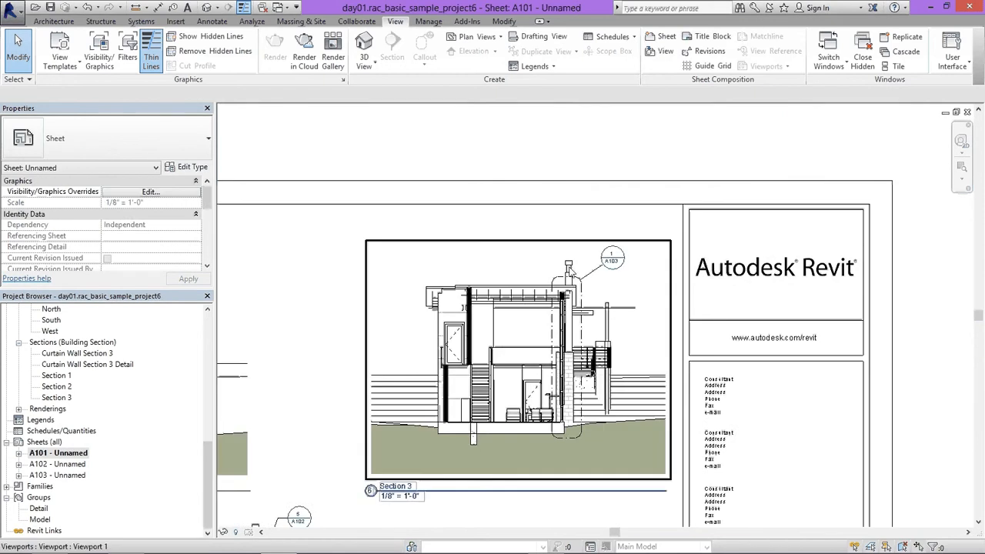
scroll(669, 238, down, 2)
middle_drag(670, 239, 776, 151)
scroll(633, 221, down, 1)
middle_drag(524, 320, 649, 225)
scroll(585, 235, down, 1)
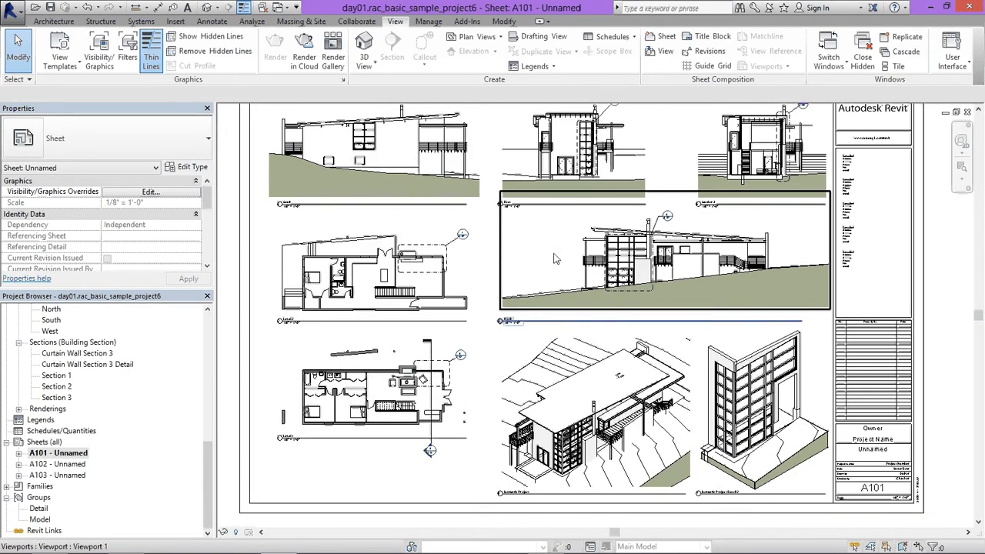
middle_drag(525, 338, 511, 356)
scroll(419, 377, up, 3)
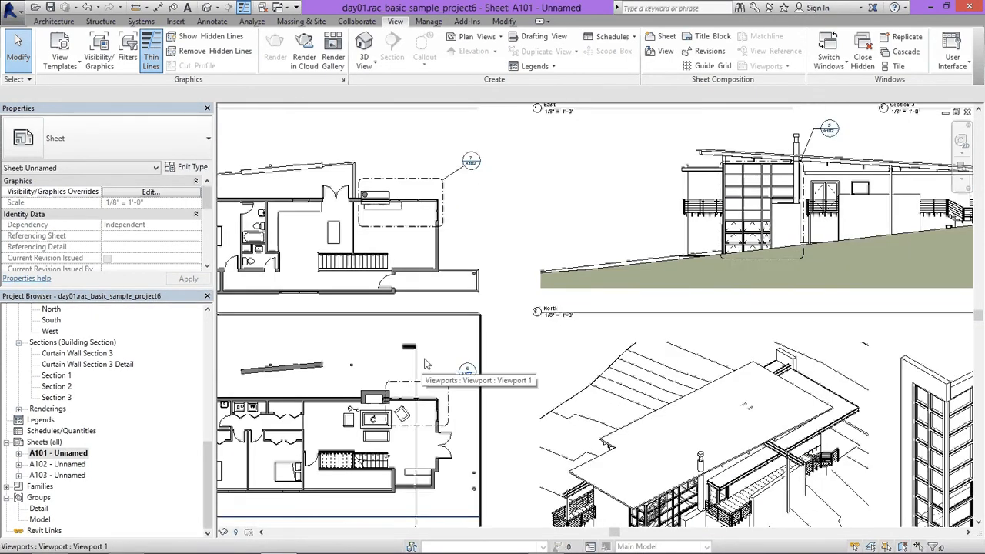
click(424, 366)
double_click(423, 362)
click(416, 351)
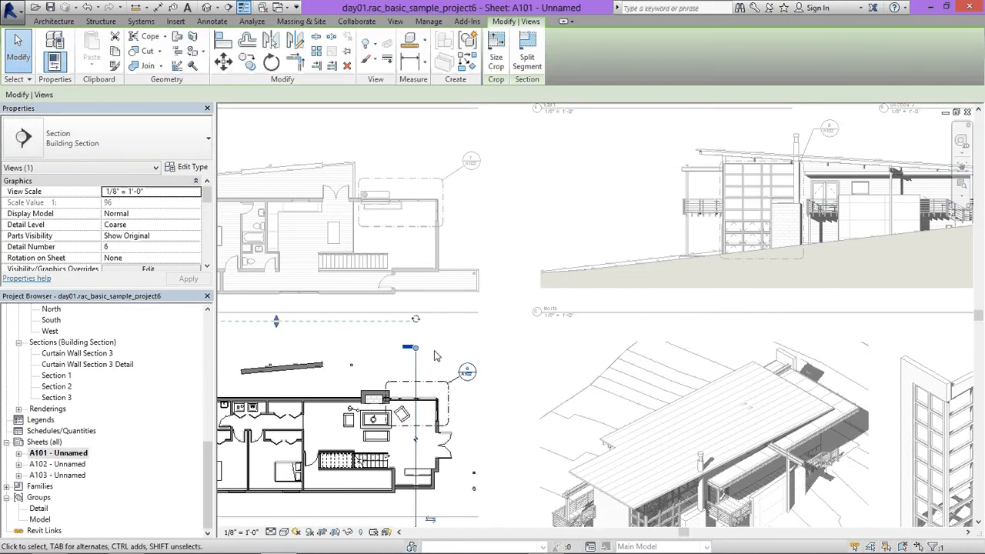
key(Left)
key(Left)
key(Left)
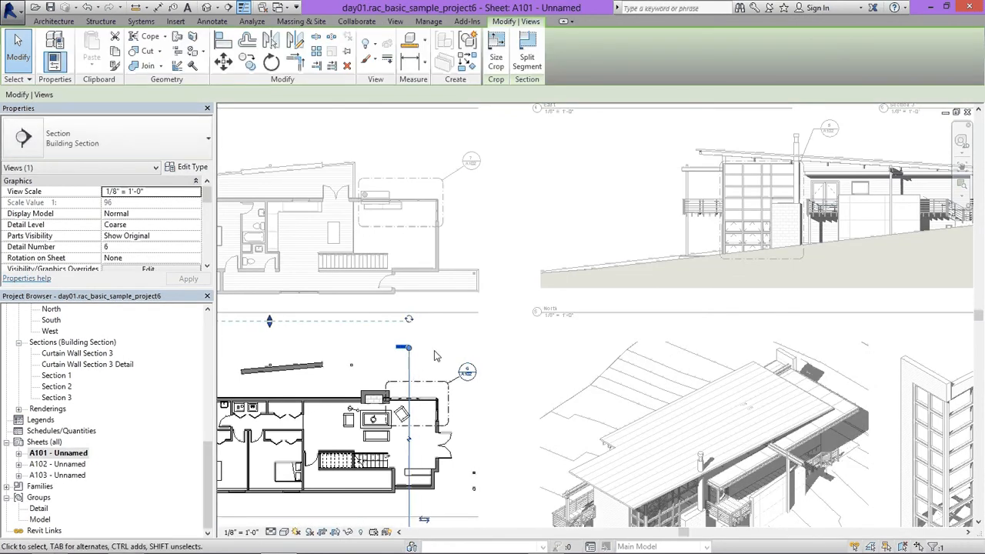
click(434, 353)
right_click(434, 350)
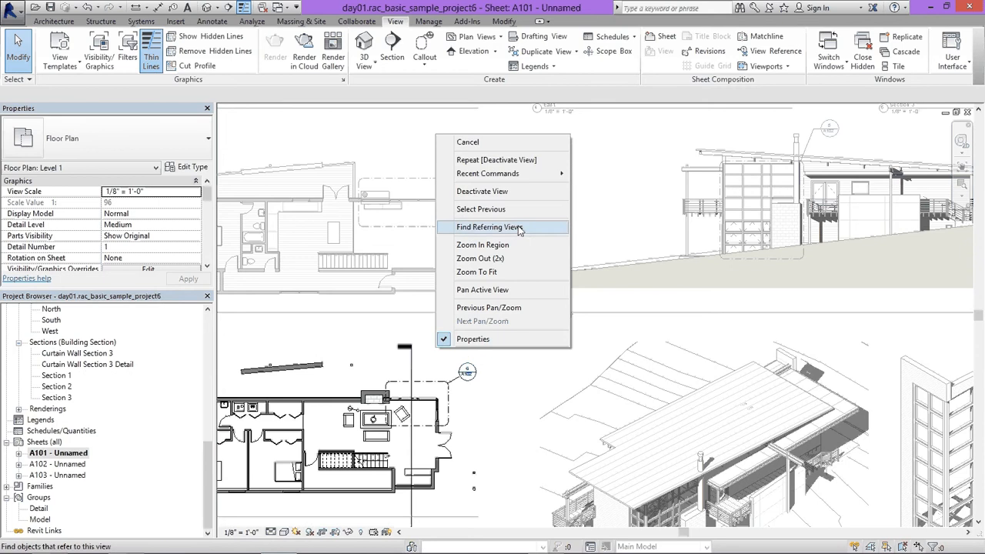
click(506, 192)
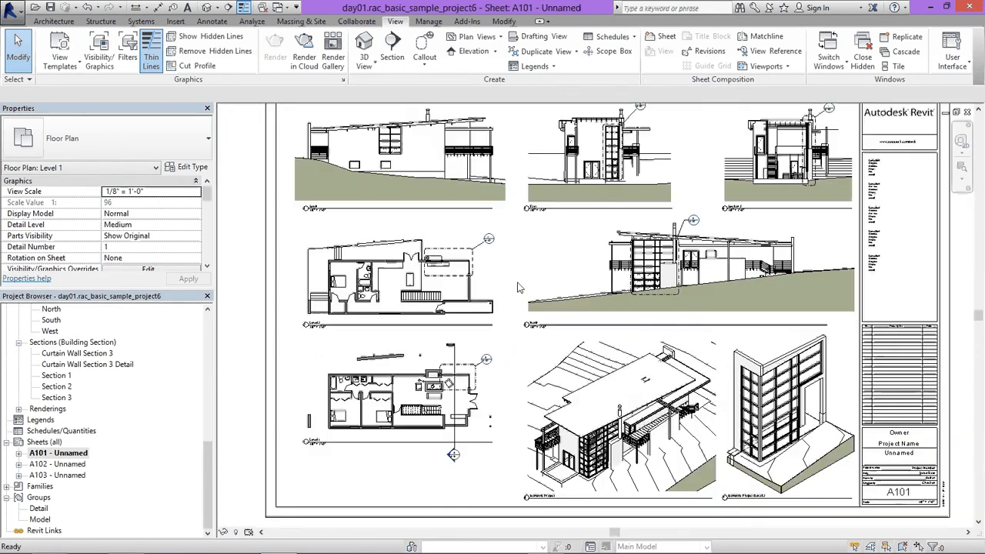
- Switch to sheet A102 and, within the Level 1 Curtain Wall view, move the 3/A103 callout head above the wall's left end
key(ctrl+Tab)
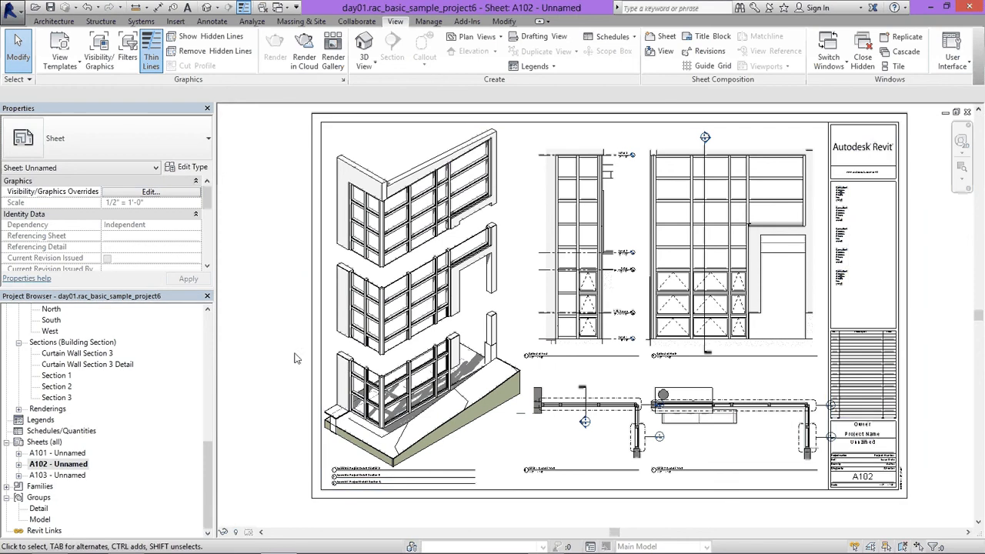
scroll(724, 473, up, 4)
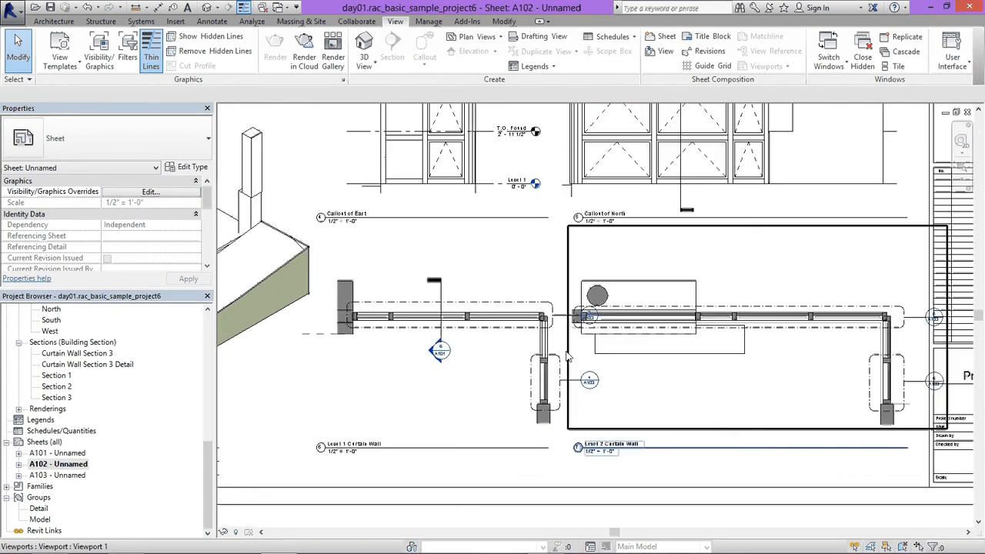
click(542, 275)
double_click(541, 275)
click(513, 304)
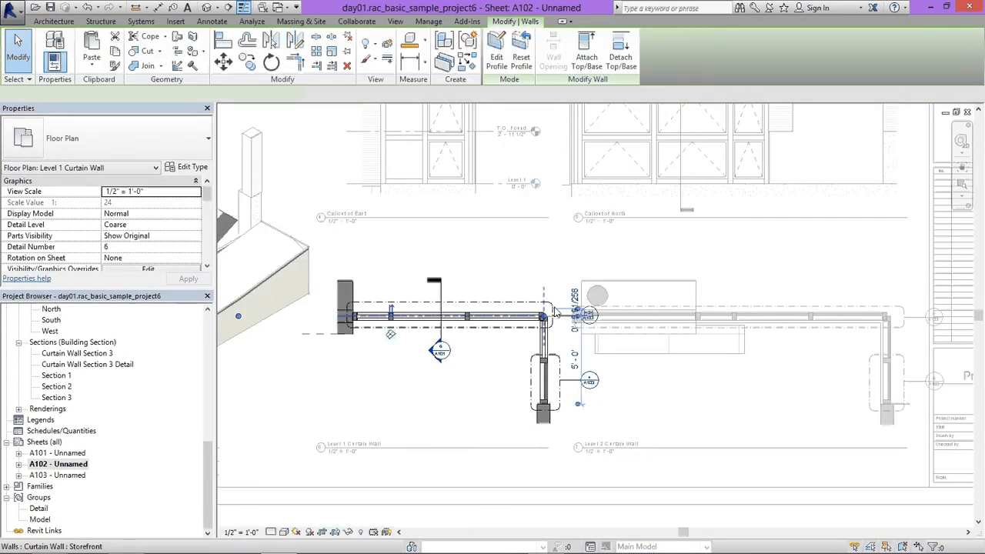
click(582, 321)
drag(585, 319, 525, 271)
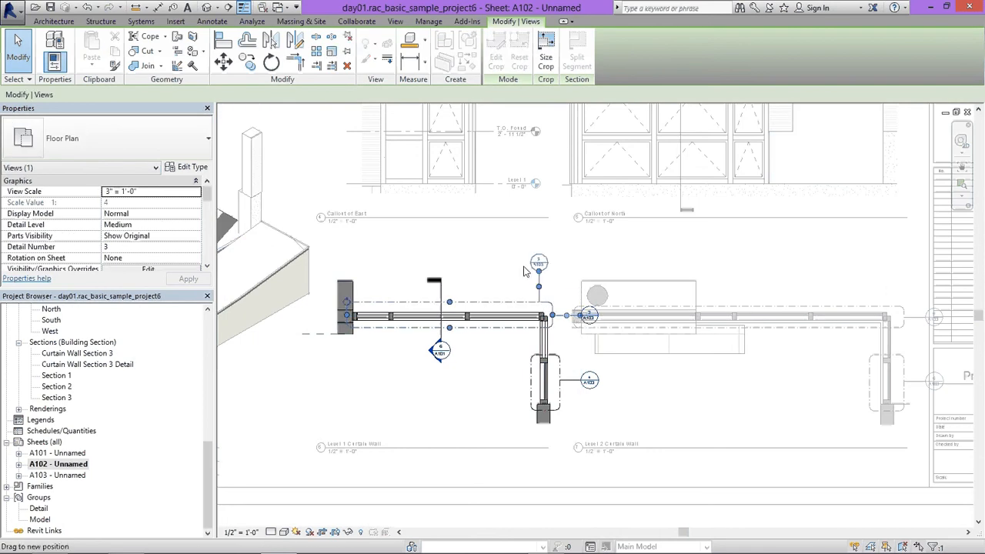
drag(395, 282, 383, 283)
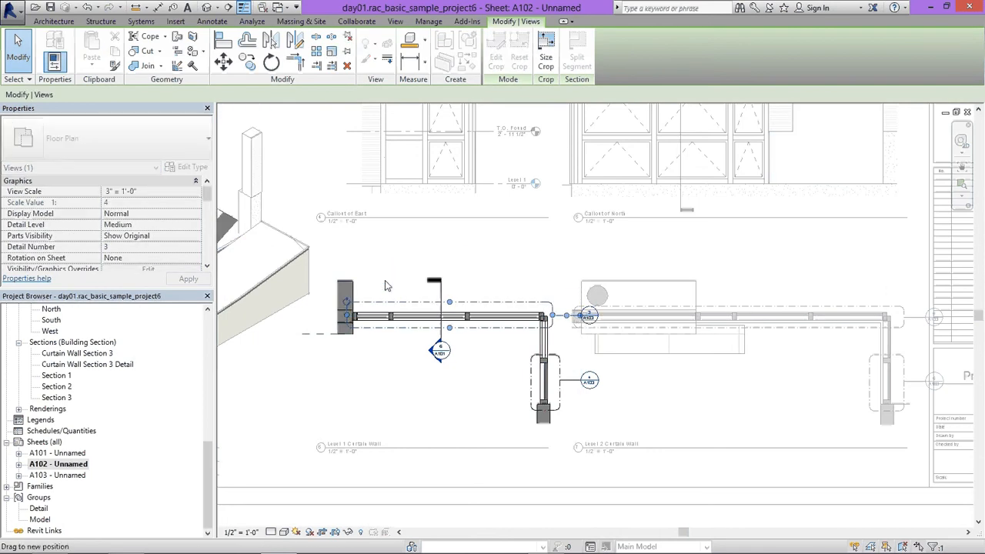
- Move the 4/A103 callout head to the left of its callout in the Level 1 Curtain Wall view and deactivate the view
click(576, 379)
drag(575, 379, 513, 423)
right_click(478, 381)
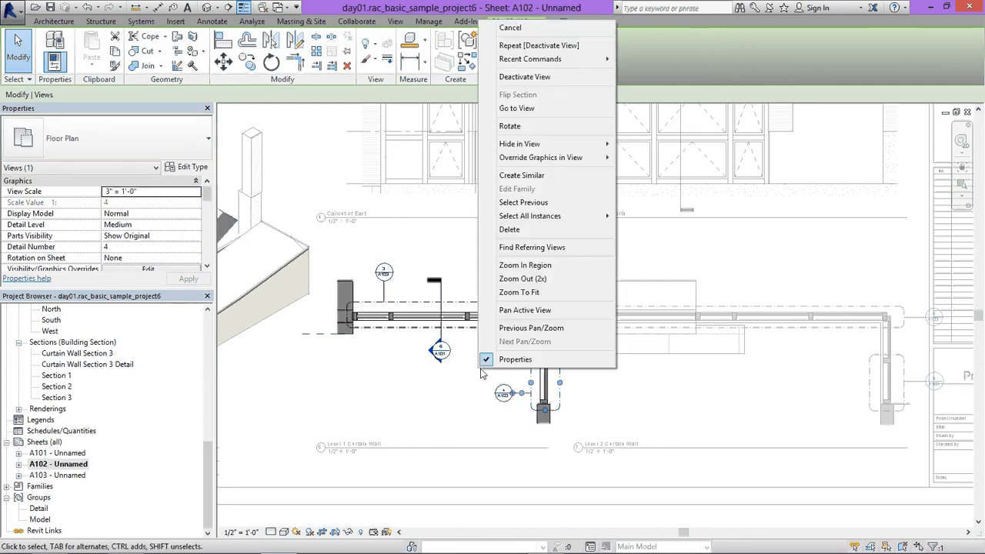
click(547, 78)
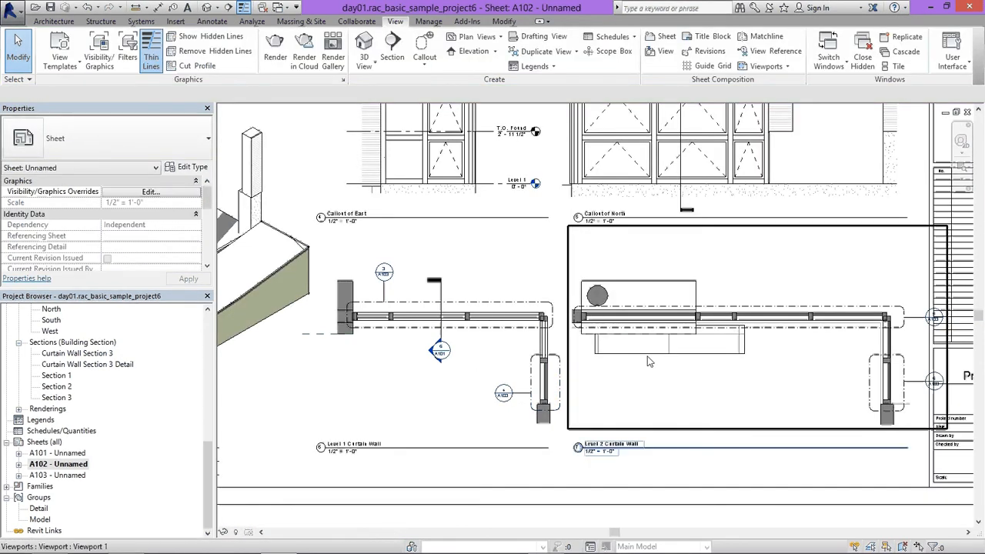
- Activate the Level 2 Curtain Wall view on sheet A102 and move the 5/A103 callout head above the wall, near its right end
middle_drag(932, 326, 836, 319)
double_click(769, 302)
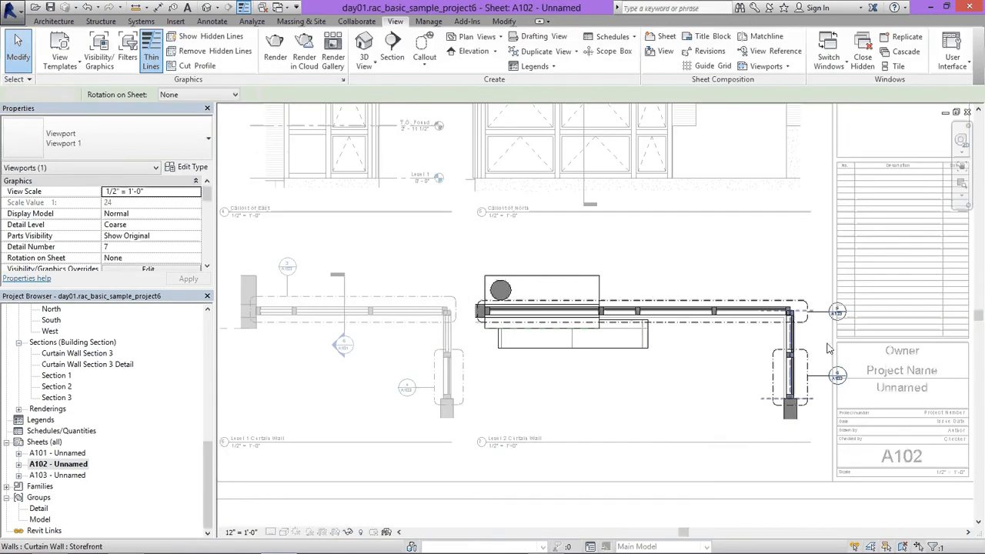
click(766, 300)
click(770, 301)
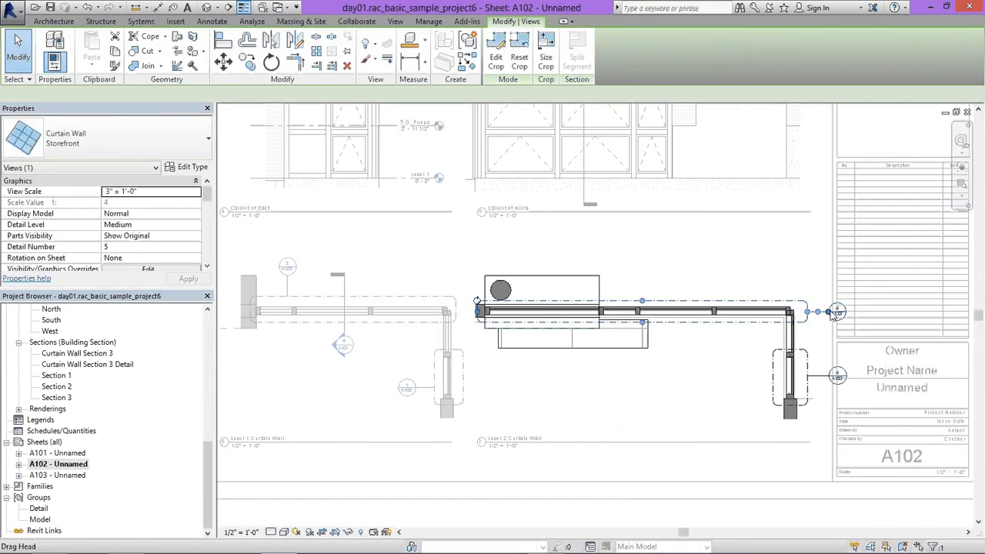
drag(702, 294, 749, 285)
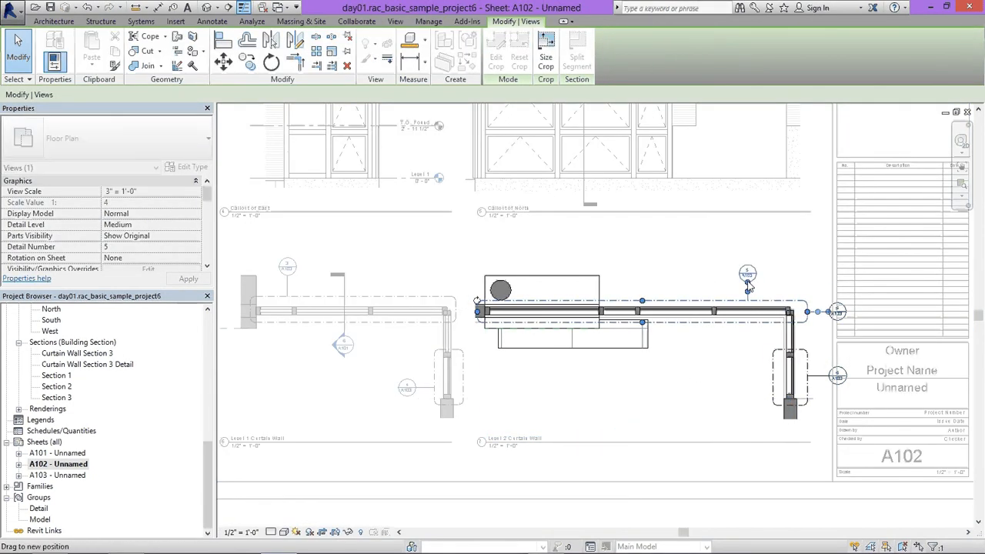
- Move the 6/A103 callout head to the left of its callout in the Level 2 Curtain Wall view and deactivate the view
click(831, 377)
drag(831, 377, 738, 392)
right_click(688, 376)
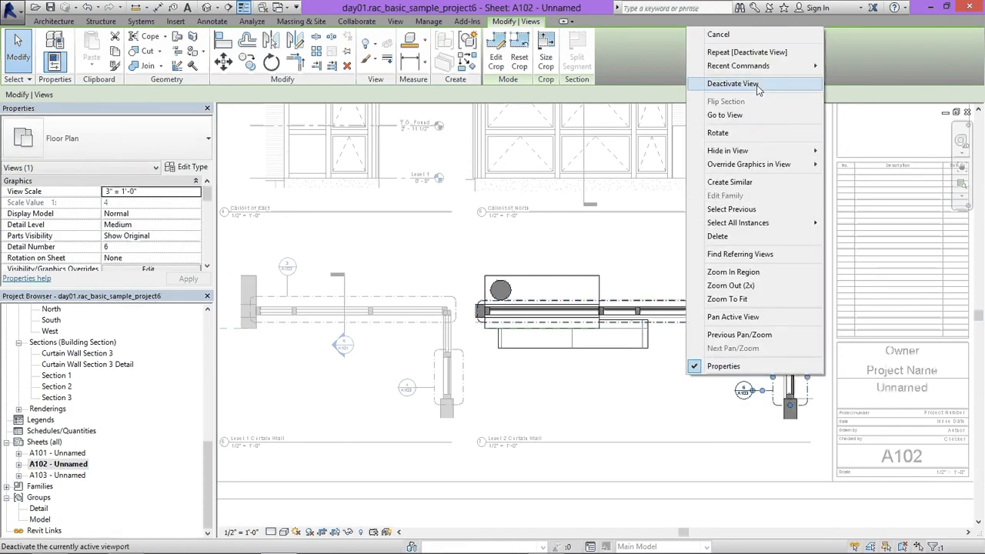
click(733, 83)
scroll(661, 293, down, 5)
middle_drag(654, 331, 678, 399)
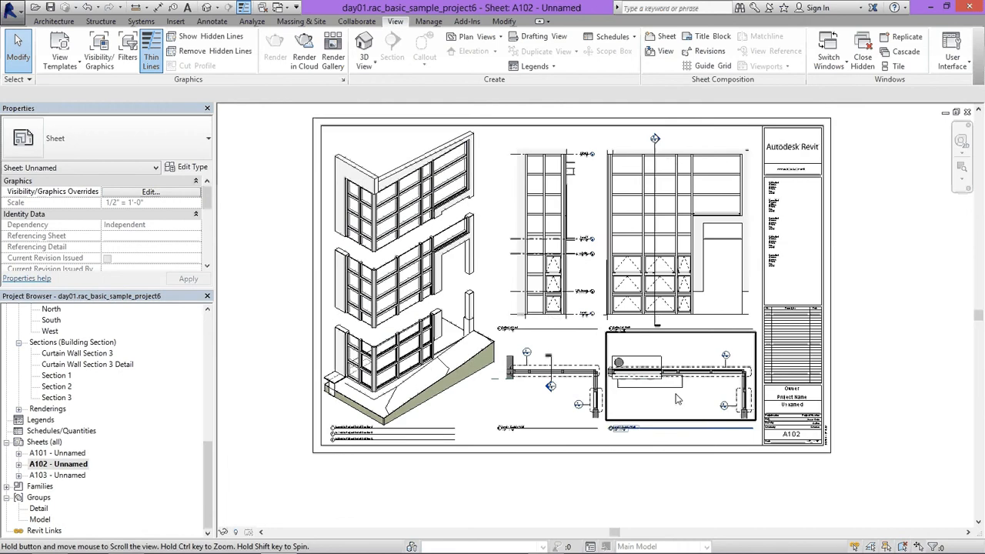
click(682, 228)
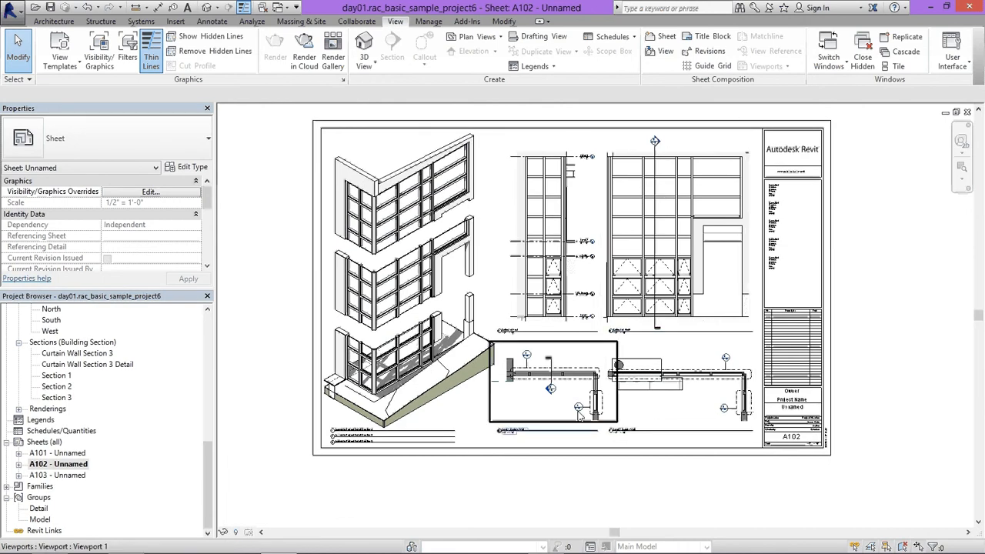
scroll(579, 412, up, 3)
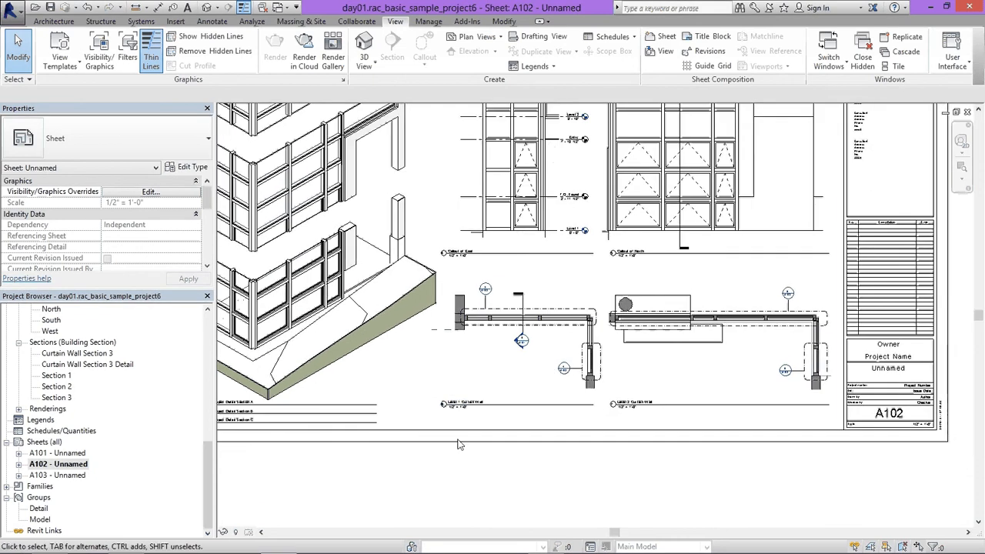
- Open sheet A103 and check the view titles of the Level 1 details and wall sections, plus the overall sheet layout
double_click(81, 476)
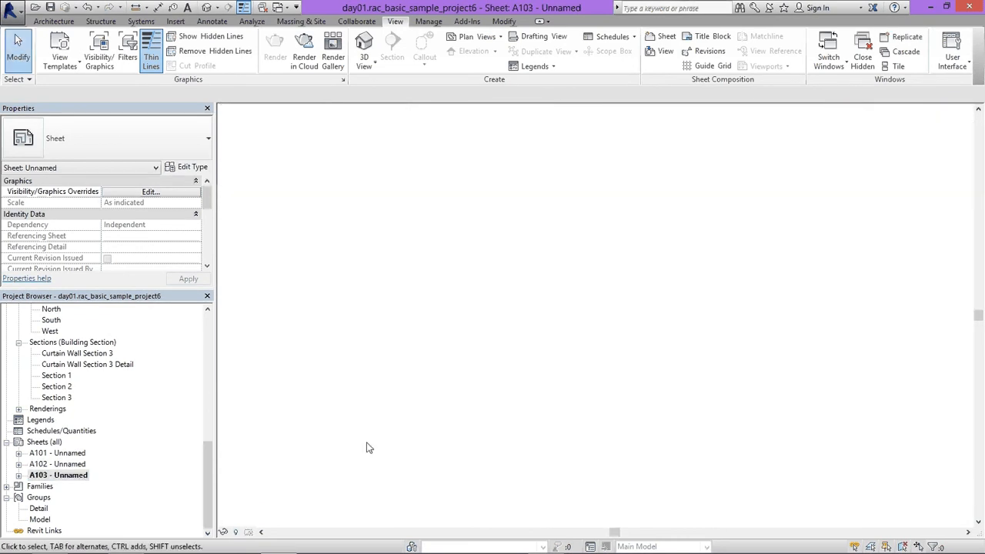
scroll(499, 436, up, 3)
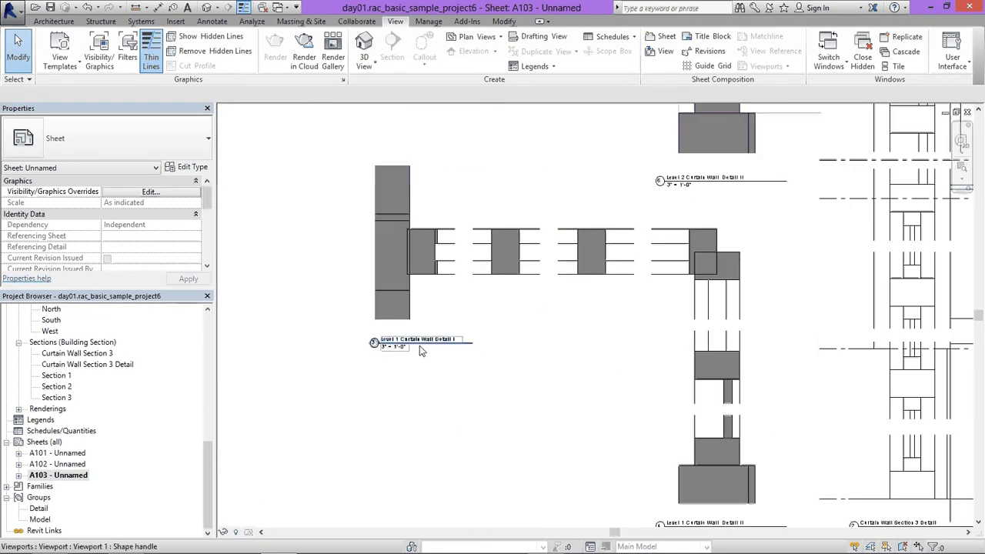
scroll(419, 346, down, 3)
scroll(636, 454, up, 3)
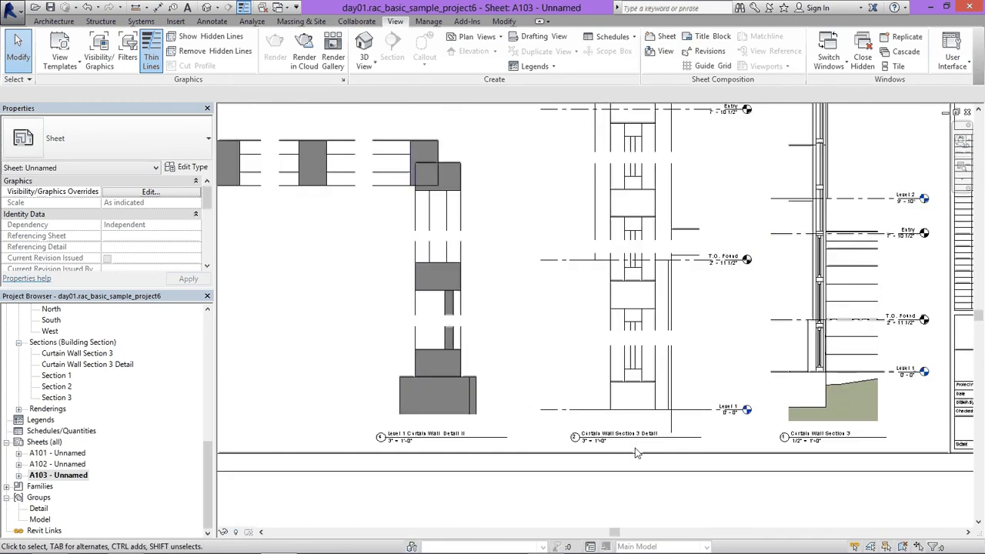
scroll(607, 471, down, 5)
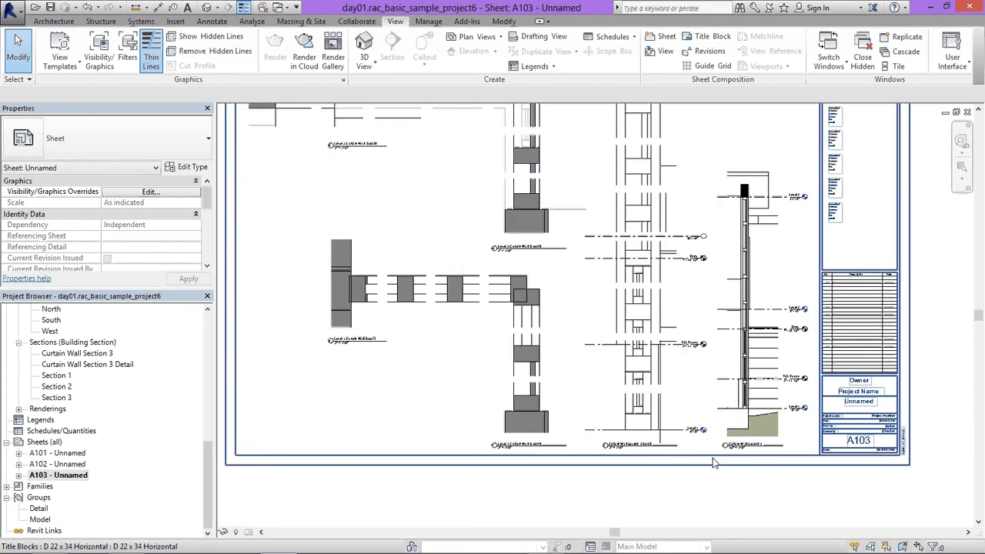
middle_drag(609, 393, 611, 412)
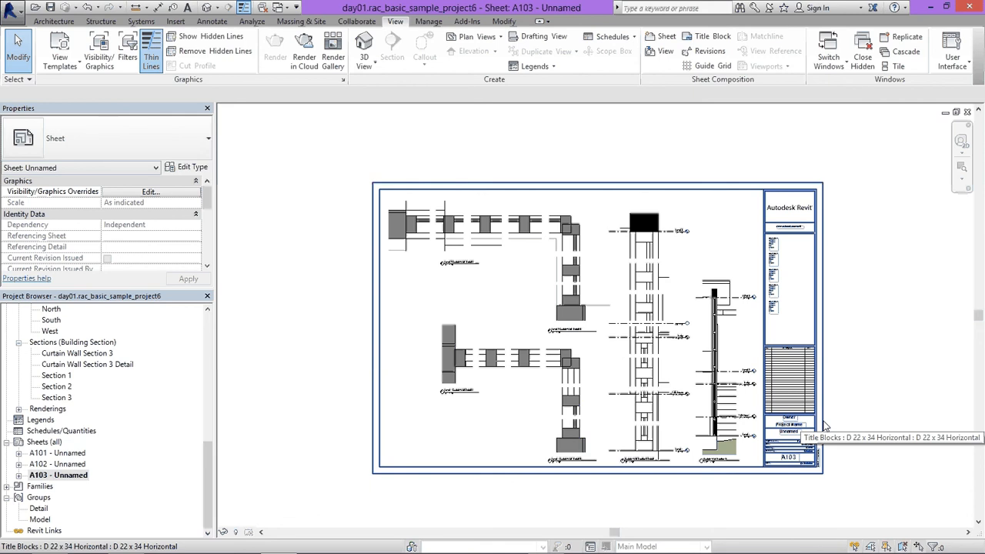
- Examine the Level 2 and Level 1 Curtain Wall details on sheet A103 up close, including their mullions and corner connections
scroll(488, 230, up, 5)
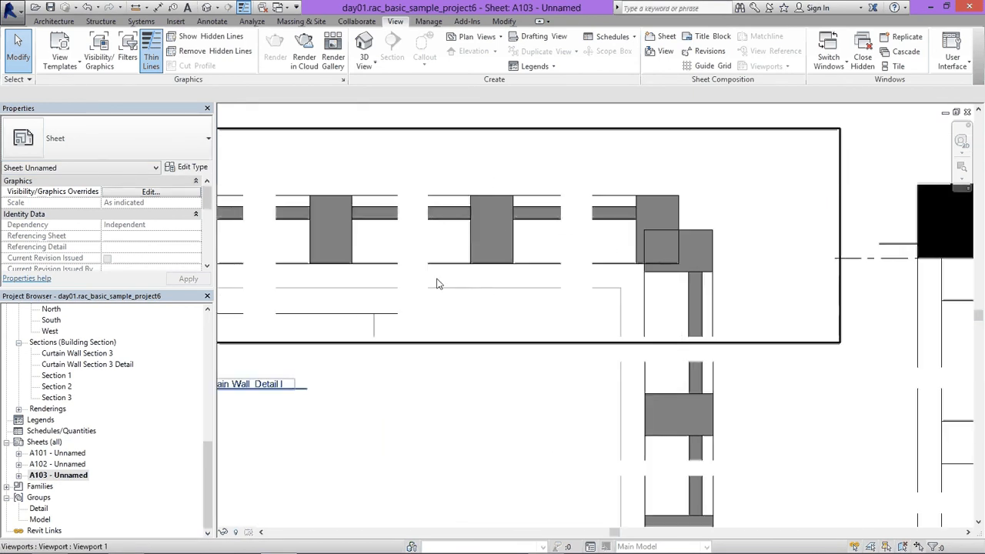
scroll(436, 284, down, 3)
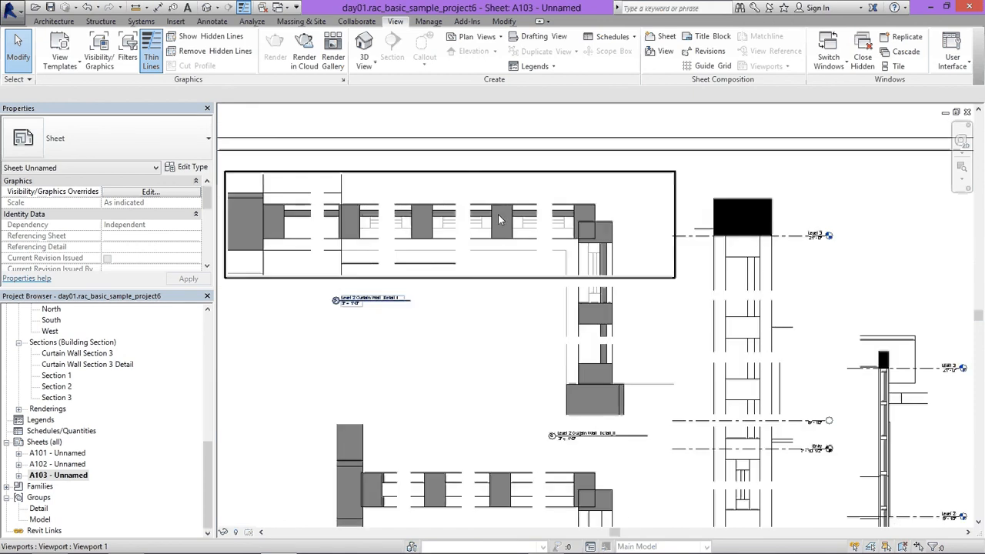
scroll(498, 214, up, 3)
scroll(497, 281, down, 1)
scroll(515, 285, down, 1)
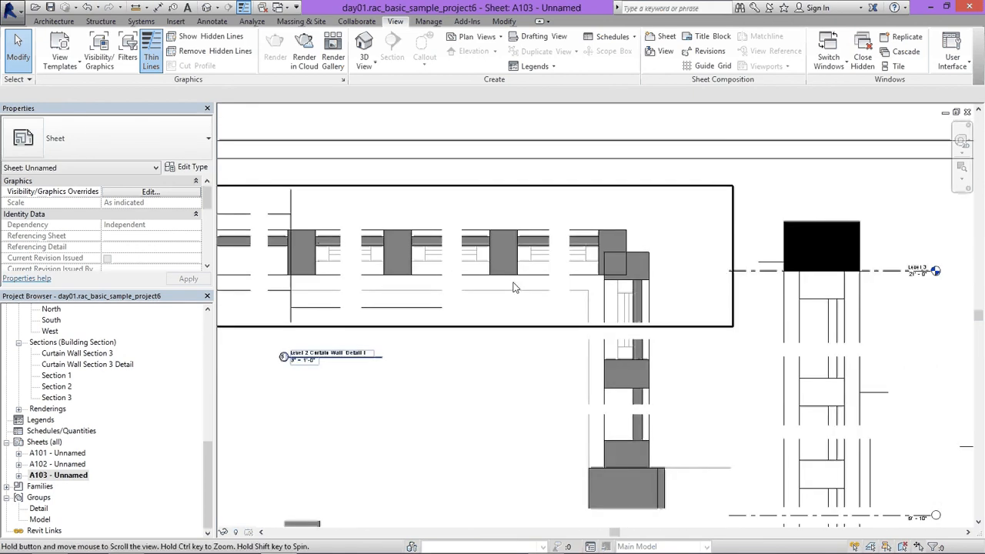
middle_drag(514, 283, 584, 229)
scroll(493, 246, down, 1)
middle_drag(493, 250, 622, 251)
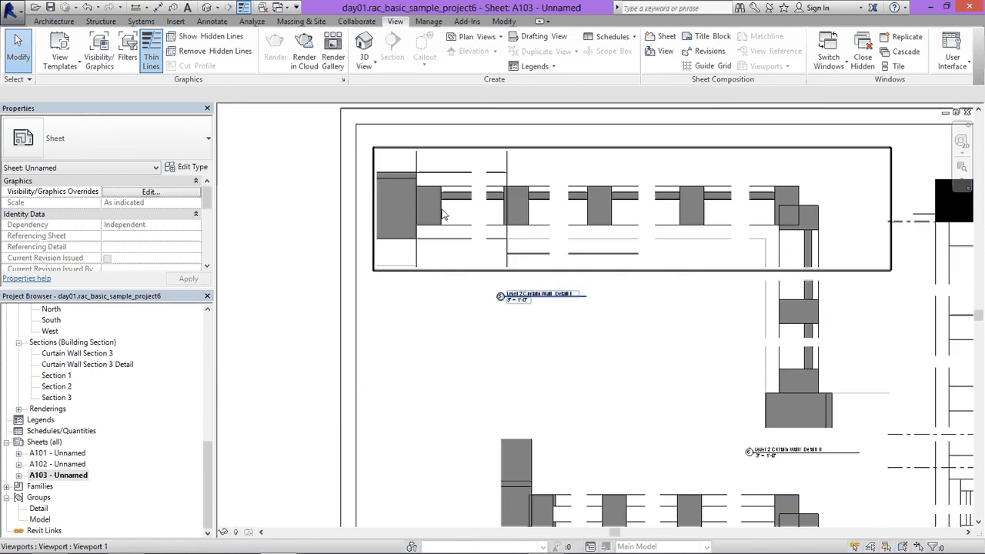
scroll(623, 341, down, 1)
middle_drag(623, 340, 559, 331)
scroll(583, 335, down, 2)
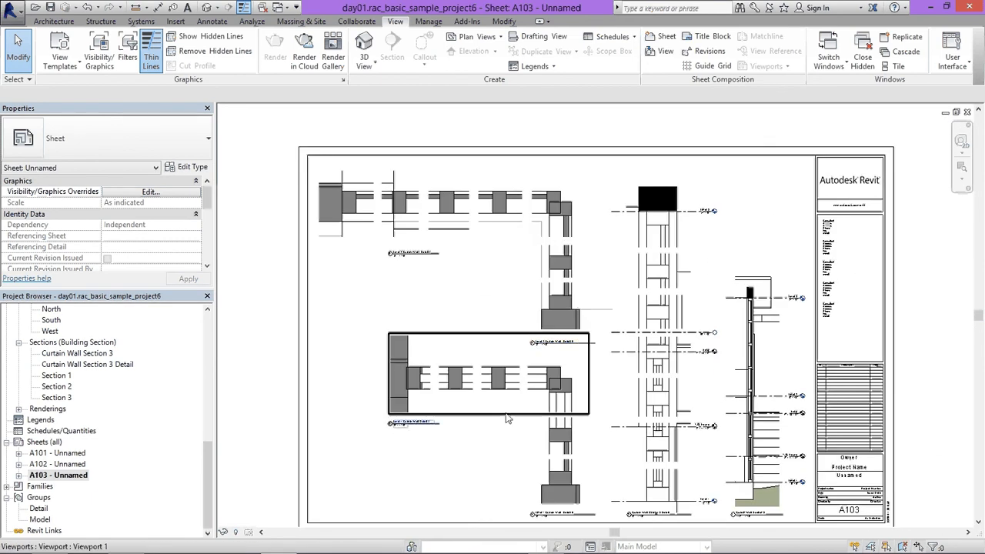
scroll(498, 433, up, 2)
scroll(442, 385, down, 1)
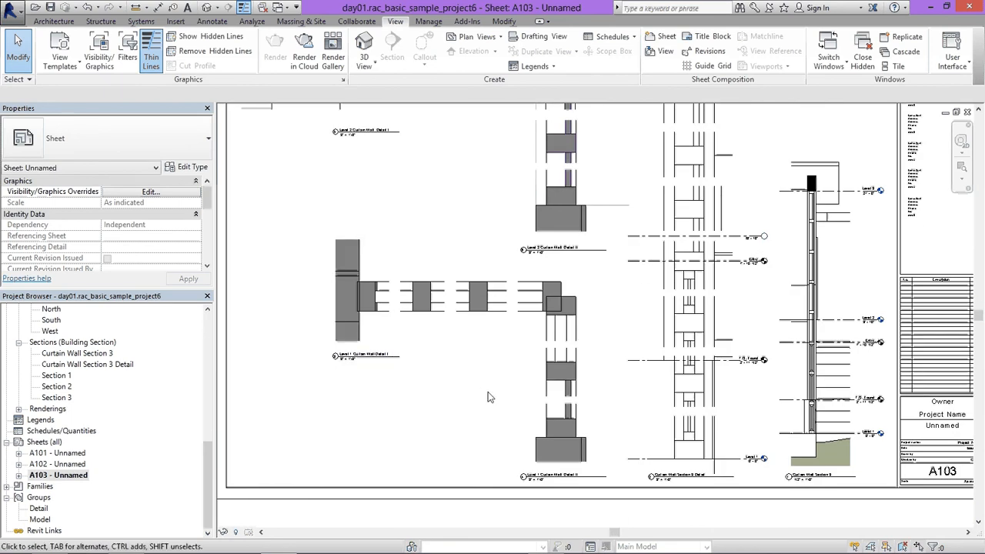
scroll(406, 282, up, 4)
scroll(454, 369, down, 3)
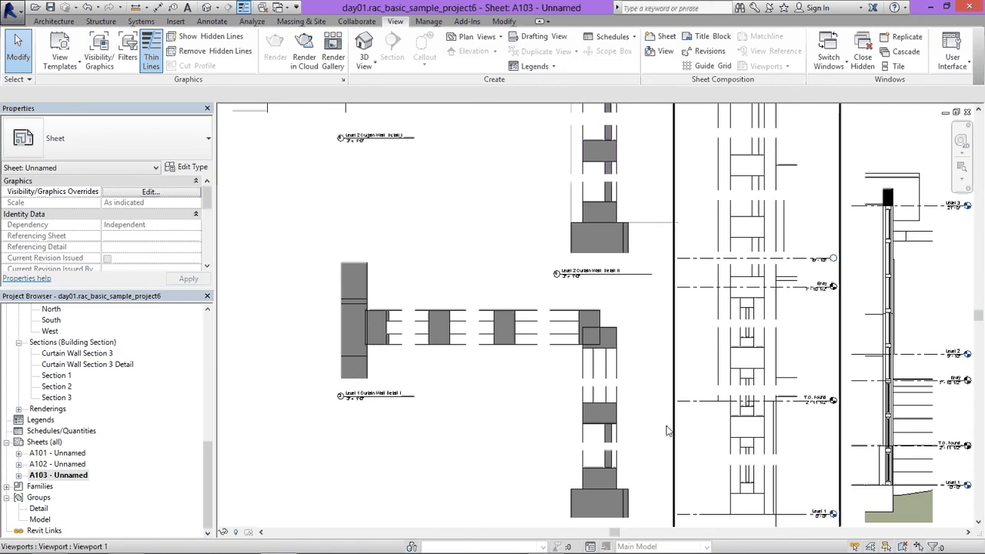
mouse_move(876, 543)
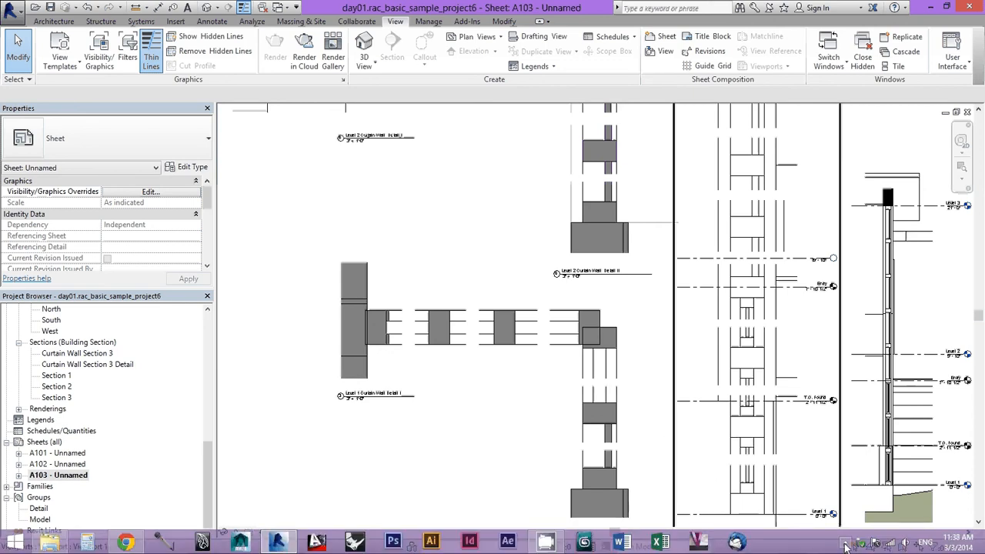